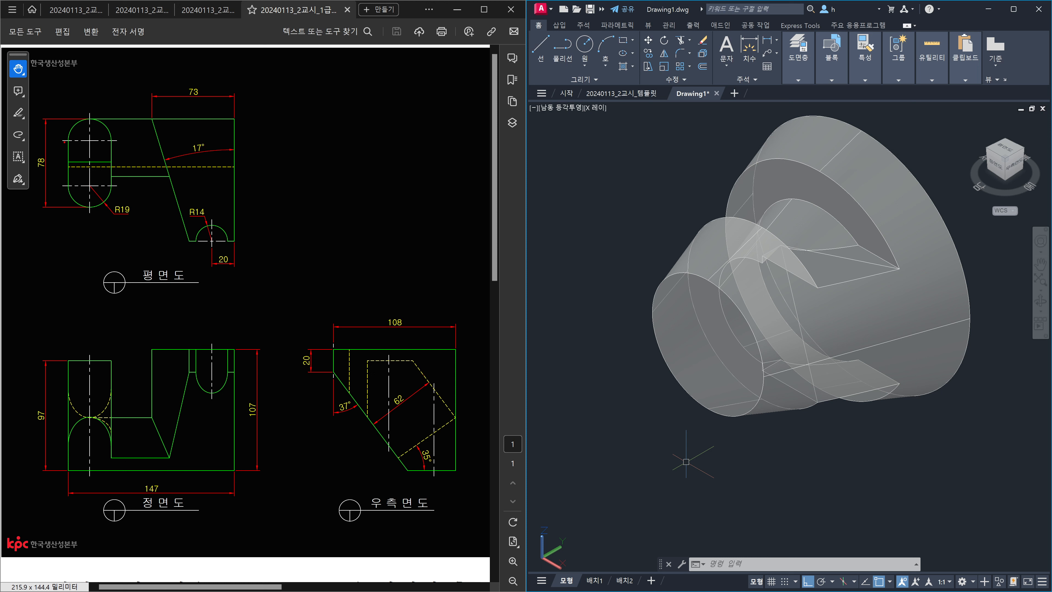
- Examine the reference drawing's outlines and heights of the rounded-end post and the tapered block in the plan, front and right-side views
mouse_move(69, 139)
mouse_down()
mouse_move(79, 121)
mouse_move(99, 119)
mouse_move(113, 134)
mouse_up()
mouse_move(68, 186)
mouse_down()
mouse_move(93, 210)
mouse_move(113, 194)
mouse_move(111, 140)
mouse_up()
drag(70, 189, 70, 141)
drag(31, 404, 51, 428)
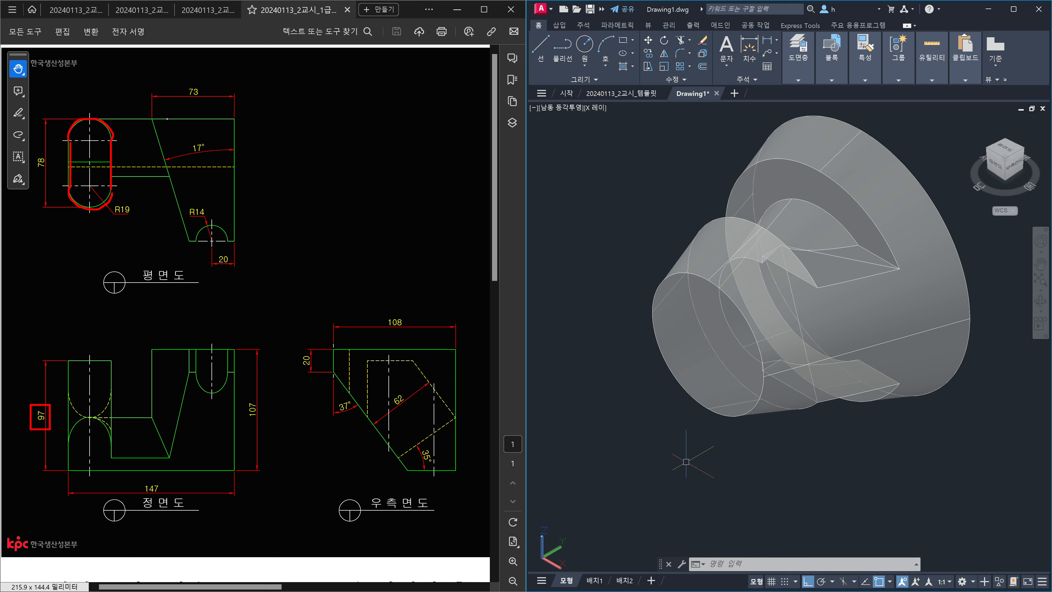
mouse_move(152, 119)
mouse_down()
mouse_move(233, 119)
mouse_move(235, 253)
mouse_up()
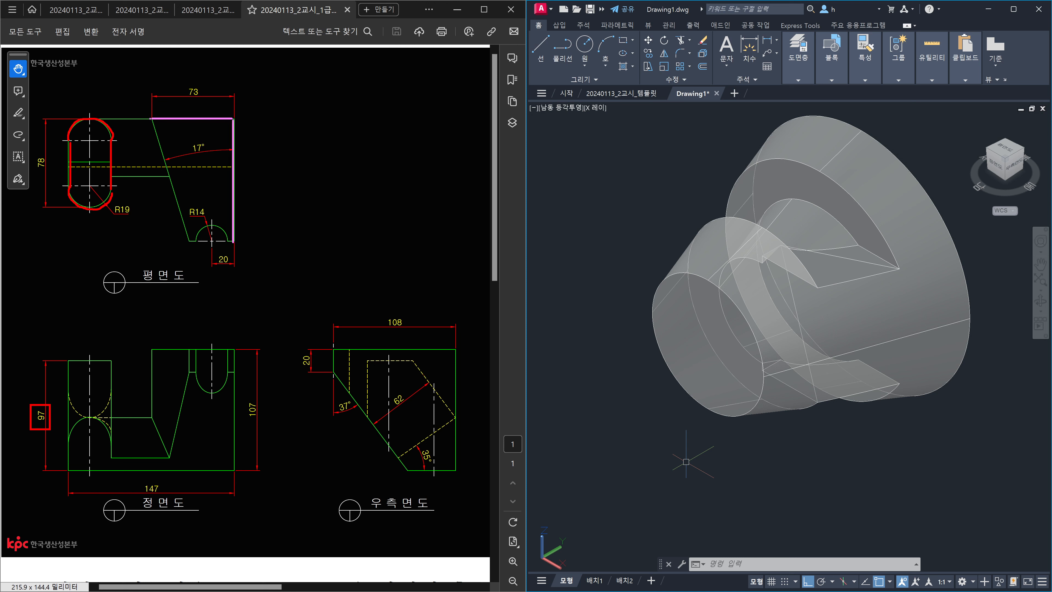
mouse_move(151, 119)
mouse_down()
mouse_move(190, 242)
mouse_move(233, 240)
mouse_move(201, 227)
mouse_move(217, 228)
mouse_up()
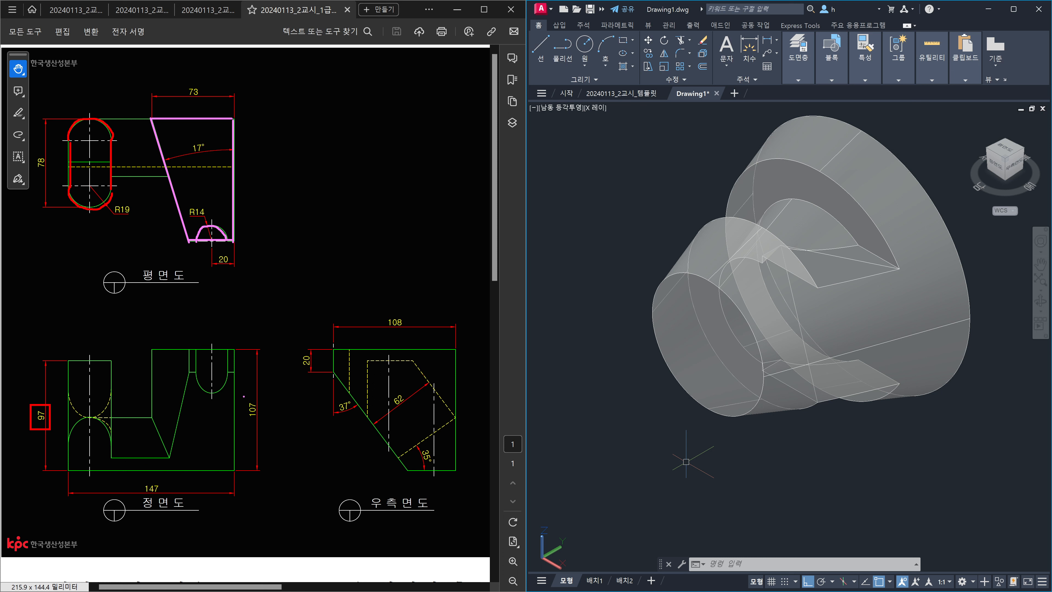
mouse_move(244, 396)
mouse_down()
mouse_move(265, 424)
mouse_move(270, 389)
mouse_up()
mouse_move(334, 351)
mouse_down()
mouse_move(356, 428)
mouse_move(409, 472)
mouse_move(451, 472)
mouse_move(453, 348)
mouse_up()
drag(333, 350, 456, 349)
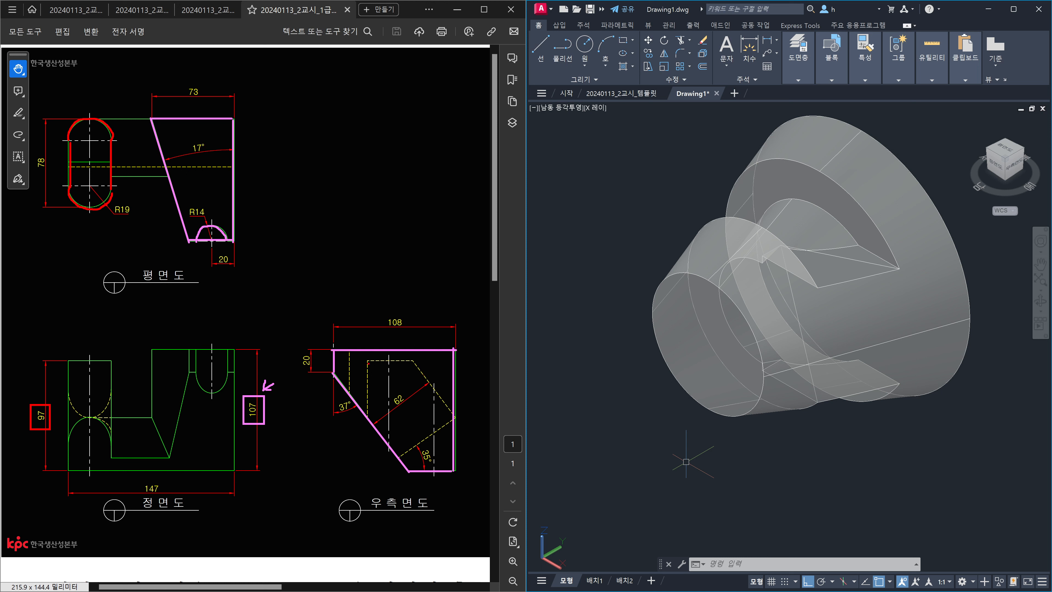
- Examine the connecting body's profile in the right-side view, including its 62 mm and 35° dimensions, and the 37° sloped cut across the parts
mouse_move(368, 362)
mouse_down()
mouse_move(409, 361)
mouse_move(453, 415)
mouse_up()
drag(367, 362, 367, 418)
drag(404, 452, 448, 420)
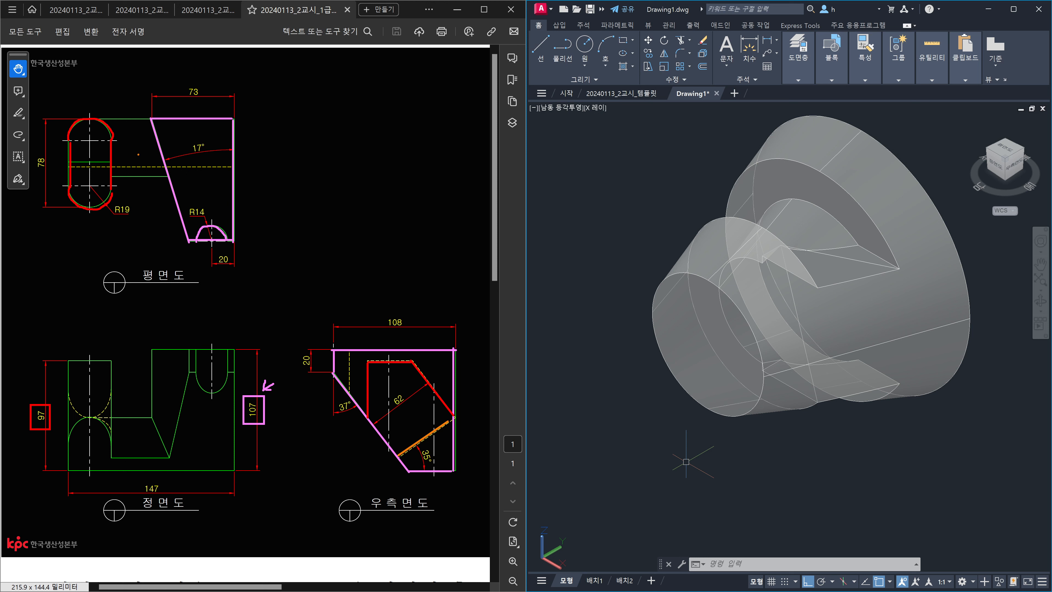
drag(139, 155, 145, 150)
mouse_move(138, 439)
mouse_down()
mouse_move(150, 432)
mouse_move(145, 443)
mouse_up()
ctrl+drag(417, 448, 439, 467)
mouse_move(22, 447)
mouse_down()
mouse_move(36, 435)
mouse_move(33, 450)
mouse_up()
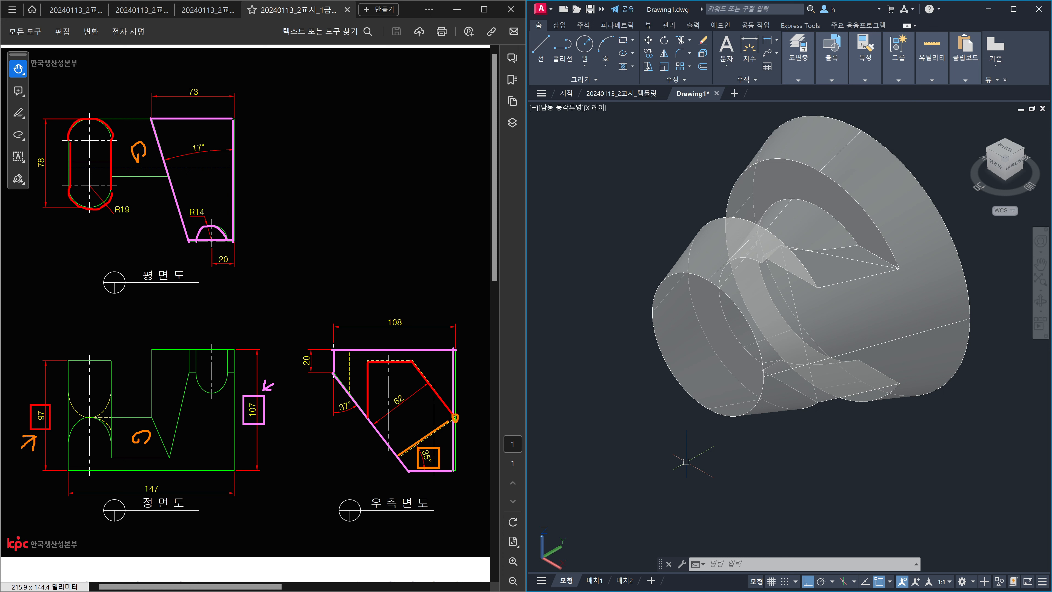
drag(451, 421, 393, 461)
drag(427, 392, 433, 388)
drag(387, 388, 406, 411)
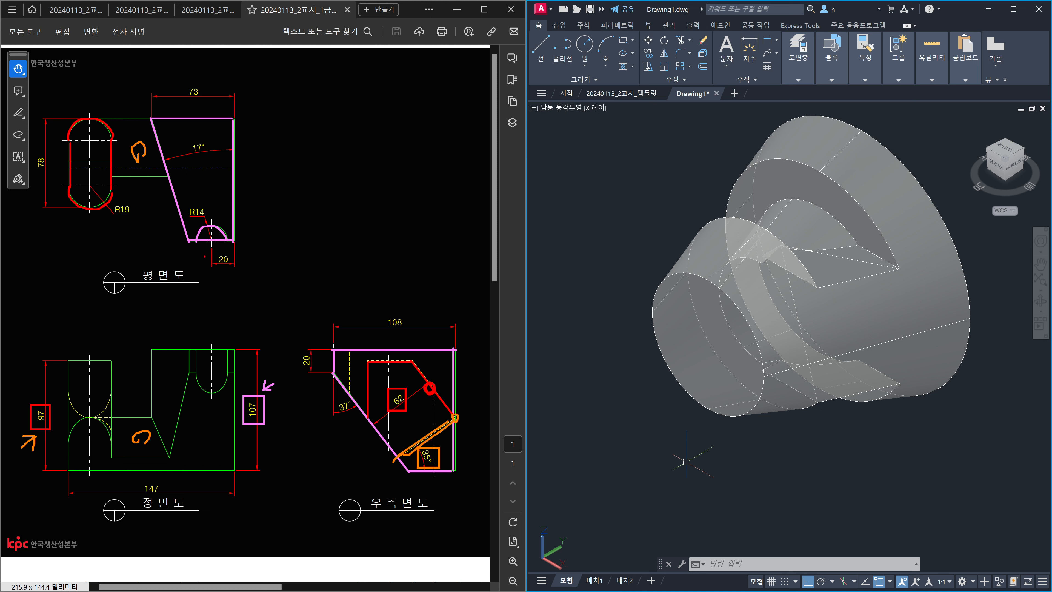
drag(53, 230, 74, 208)
mouse_move(254, 214)
mouse_down()
mouse_move(274, 228)
mouse_move(250, 207)
mouse_move(265, 210)
mouse_up()
drag(322, 366, 413, 479)
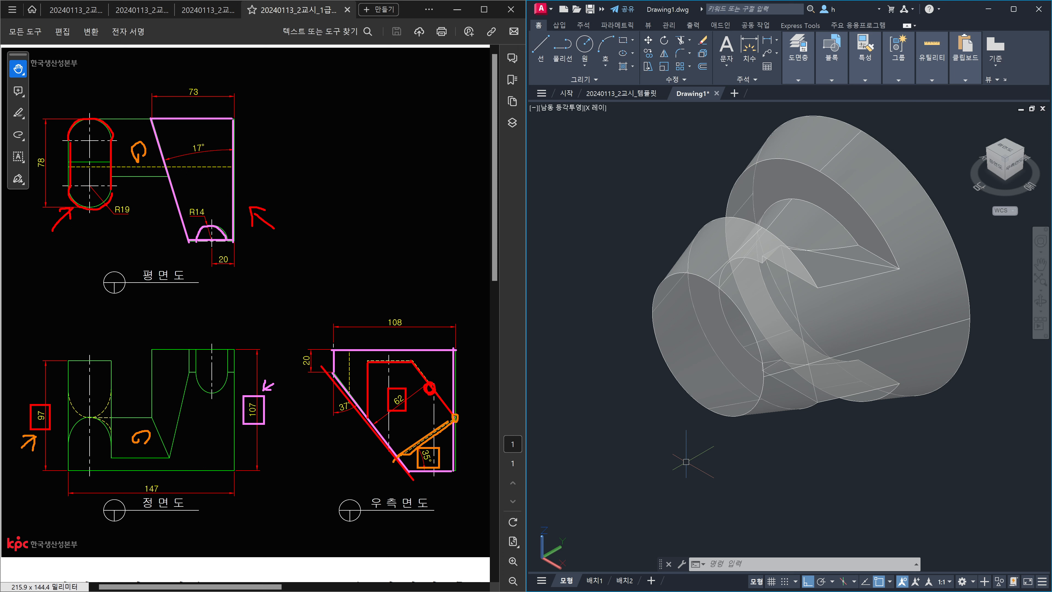
drag(35, 399, 49, 399)
mouse_move(285, 429)
mouse_down()
mouse_move(272, 415)
mouse_move(286, 420)
mouse_up()
mouse_move(408, 355)
mouse_down()
mouse_move(464, 425)
mouse_move(392, 457)
mouse_up()
key(Escape)
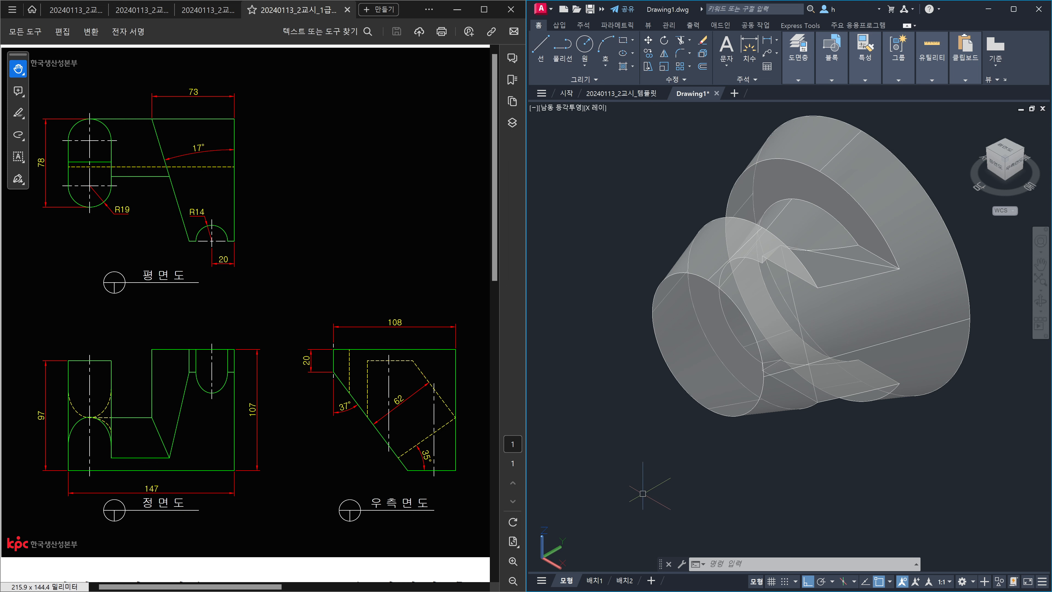
- Create a new blank drawing and turn off its grid display
click(734, 94)
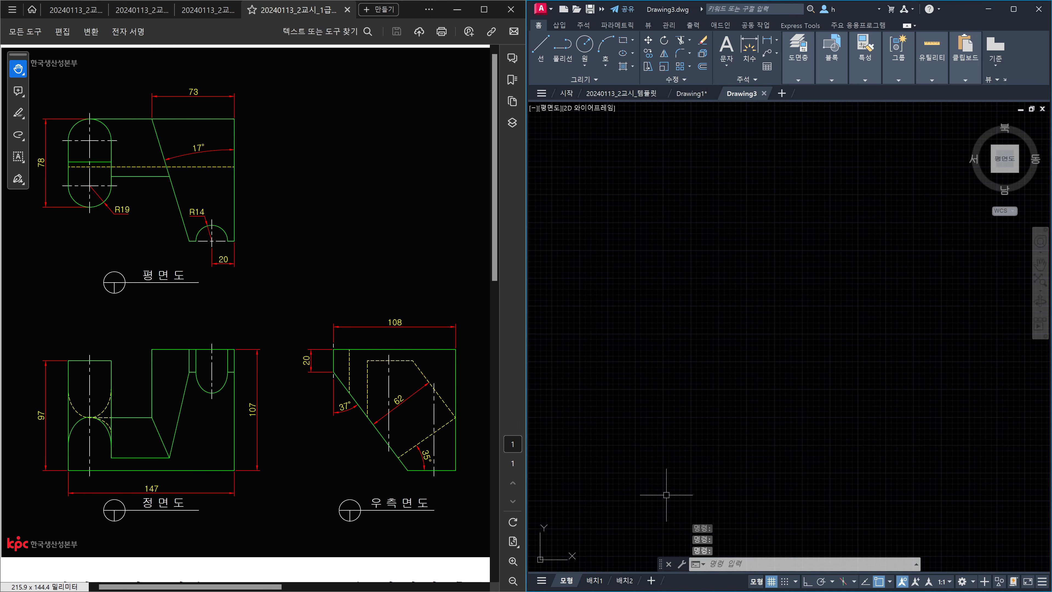
click(772, 582)
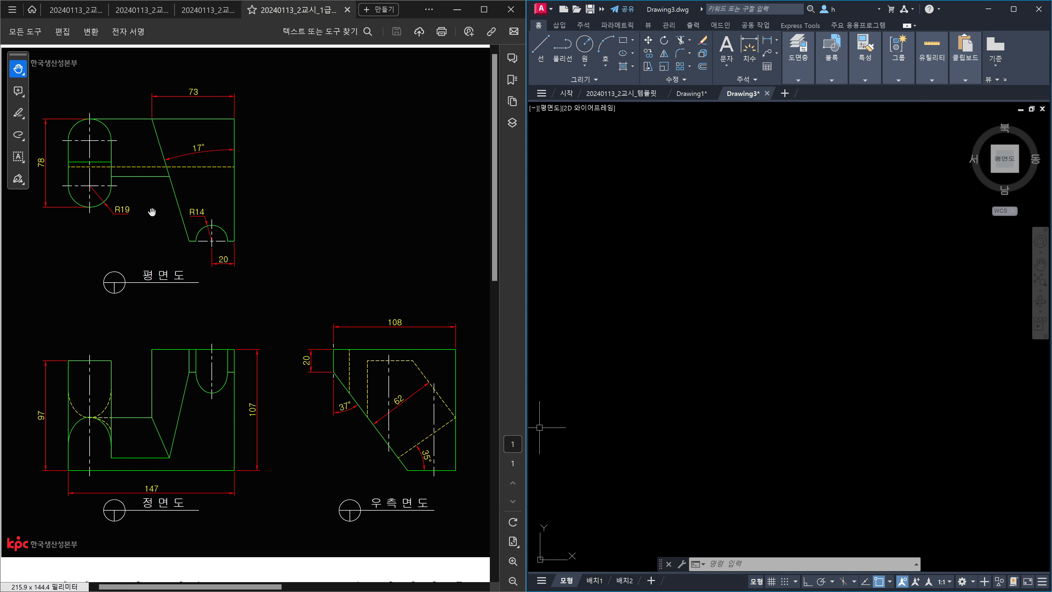
key(F7)
key(Escape)
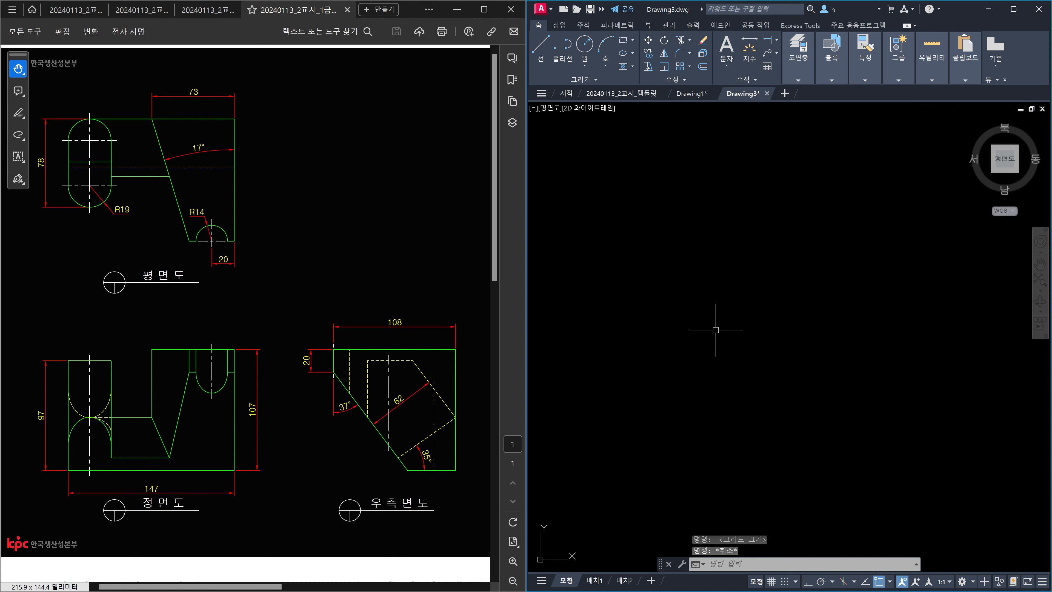
- Draw a circle with a radius of 19 mm for the post's upper rounded end
text(c)
key(Return)
click(690, 276)
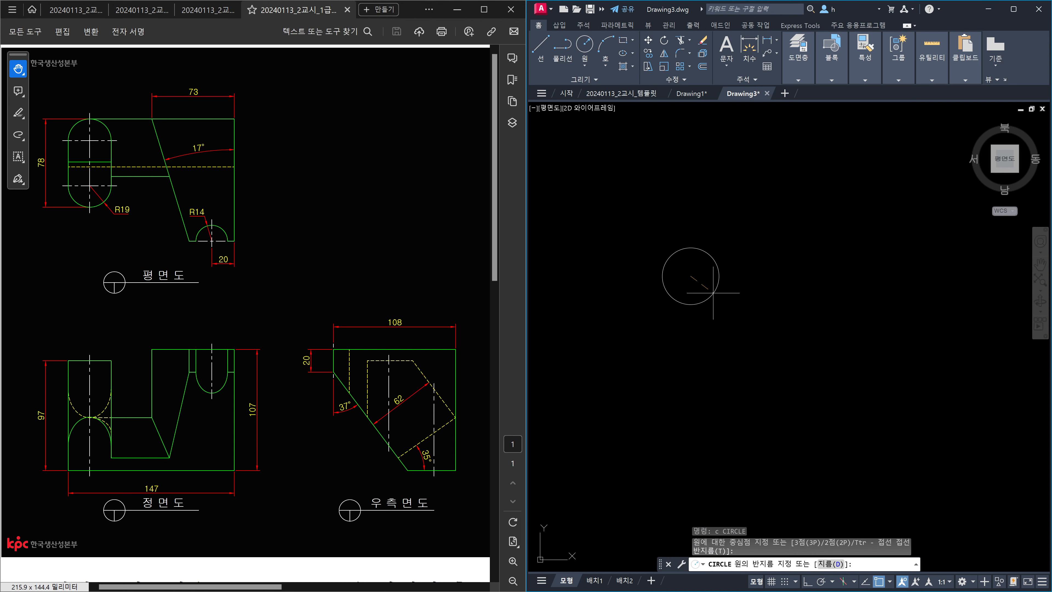
text(19)
key(Escape)
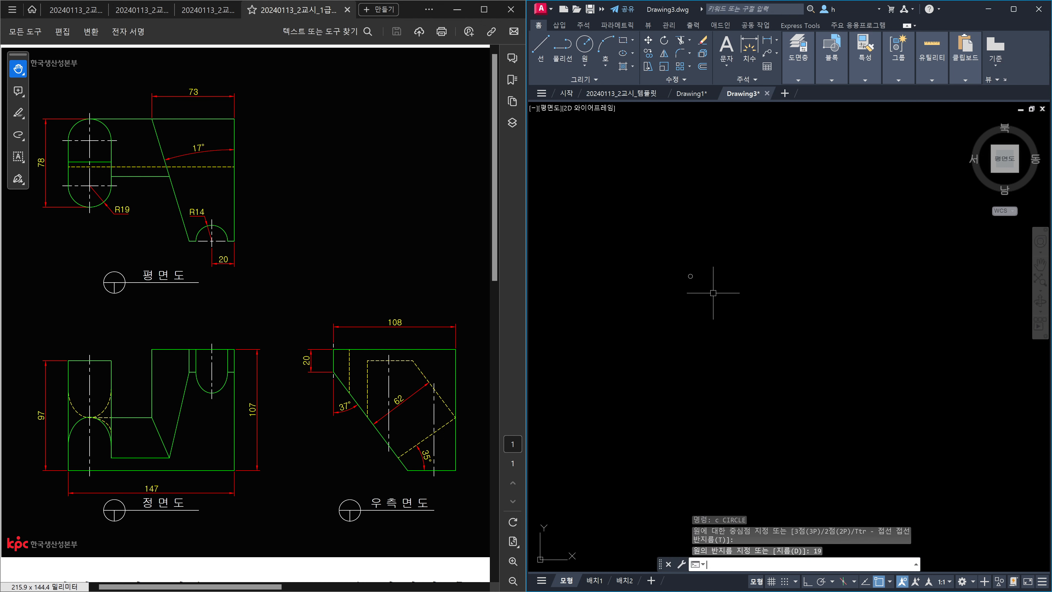
scroll(690, 273, up, 10)
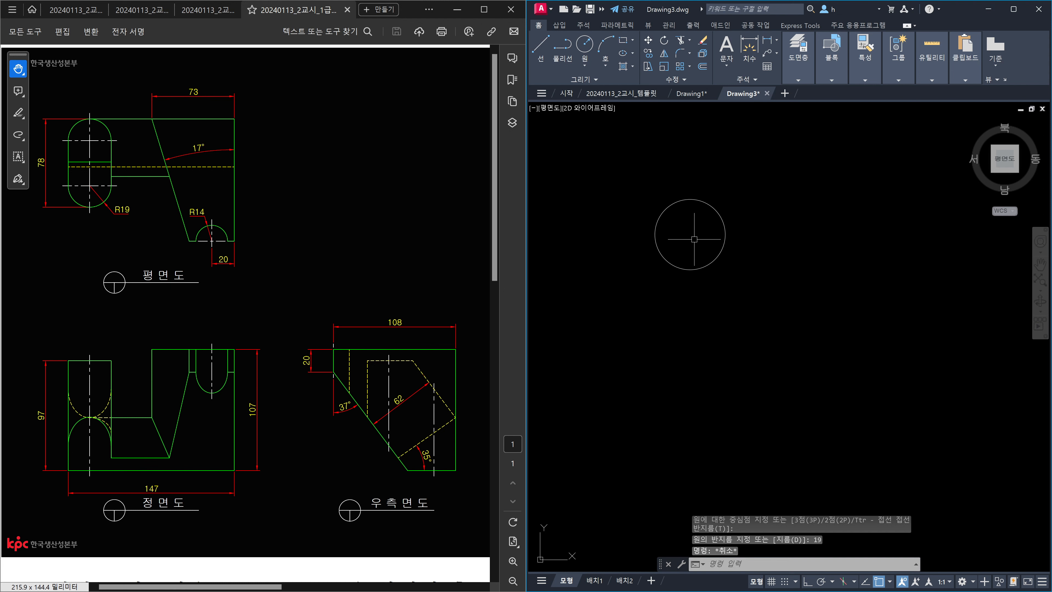
key(Escape)
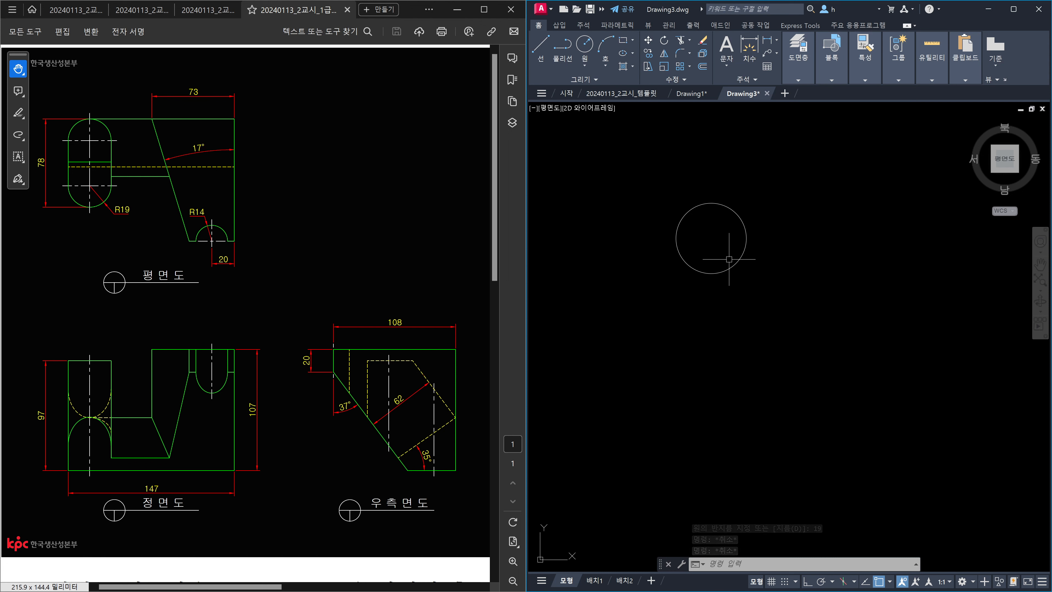
- With Ortho on, draw a 78 mm vertical line downward from the circle's top quadrant
text(l)
key(Return)
click(710, 203)
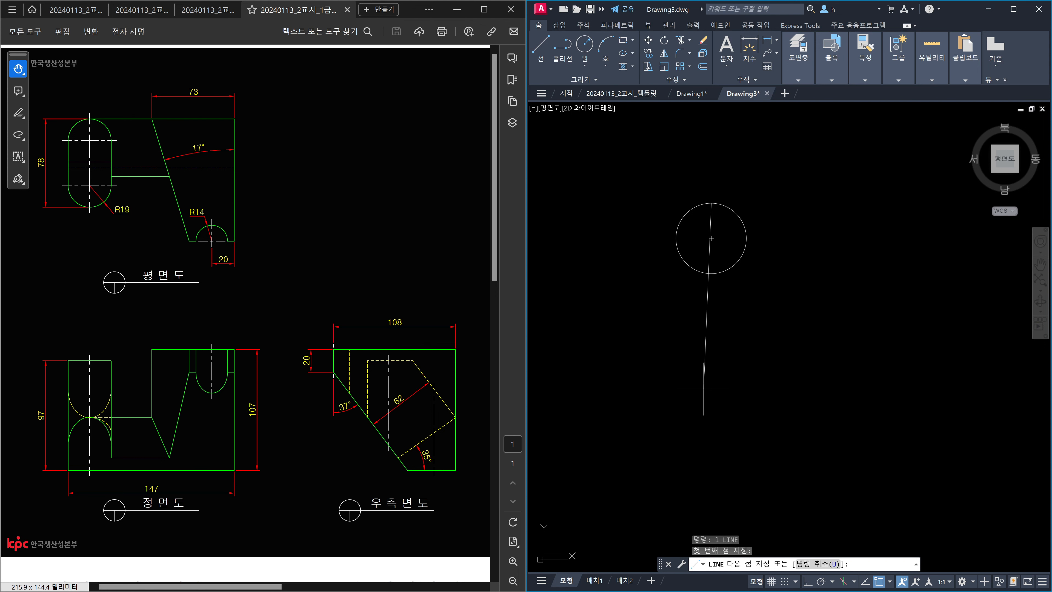
key(F8)
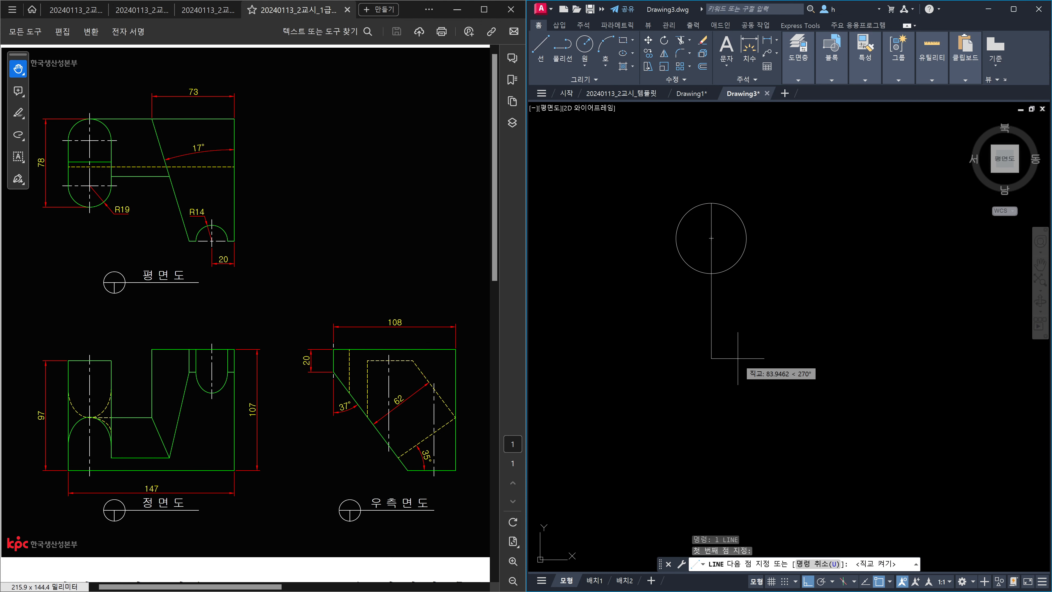
text(78)
key(Return)
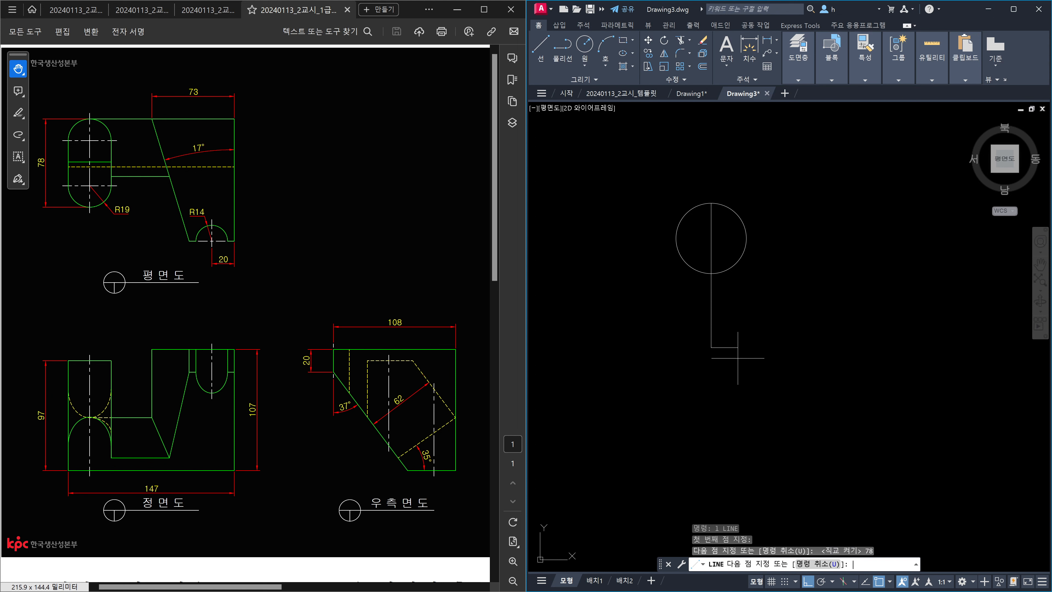
key(Escape)
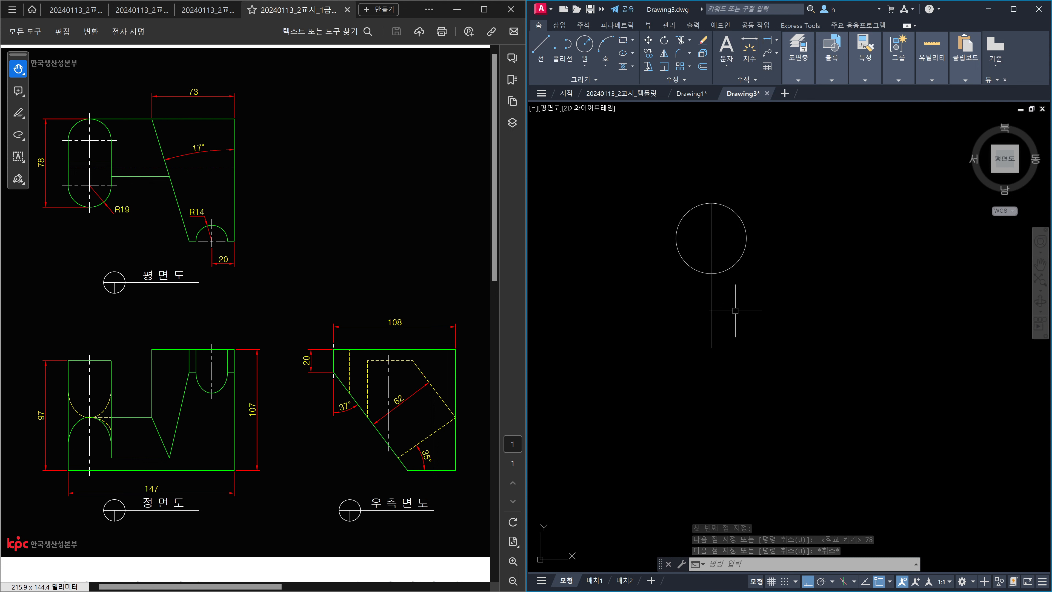
- Copy the circle from its bottom quadrant to the lower end of the vertical line
text(co)
key(Return)
click(735, 293)
click(717, 257)
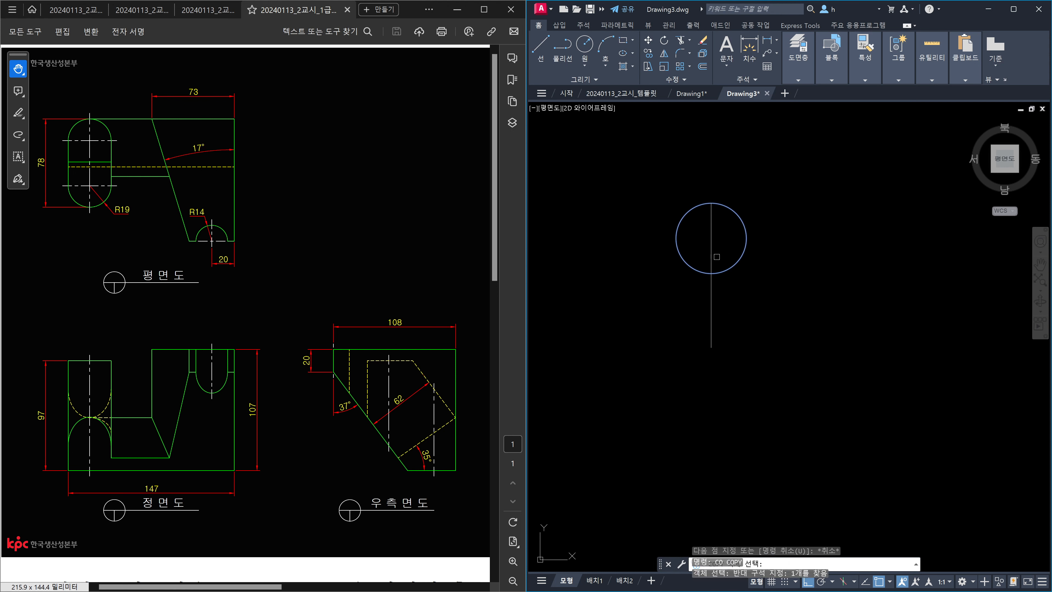
key(Return)
scroll(711, 272, up, 2)
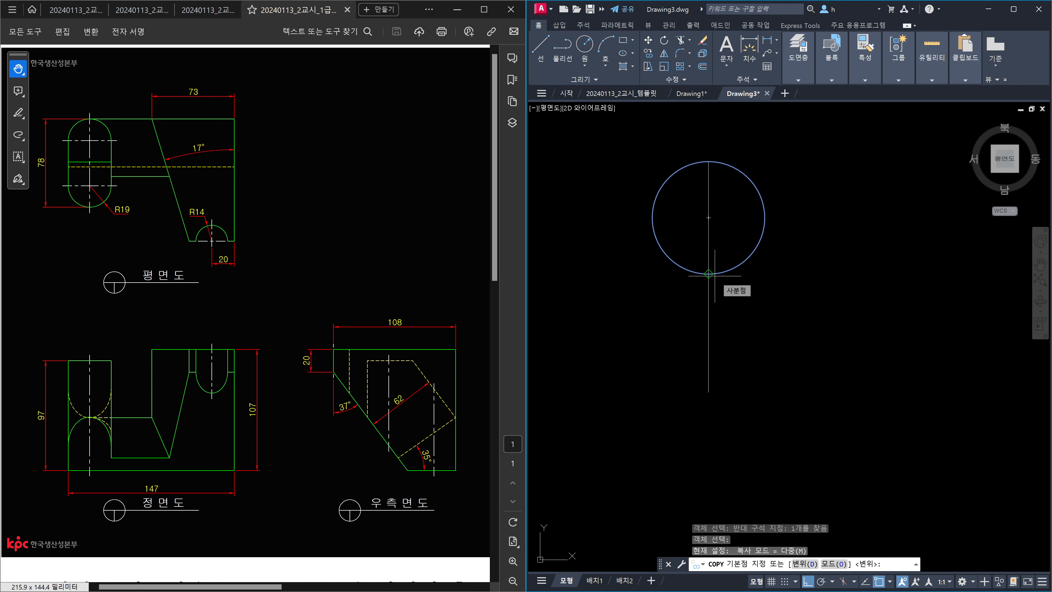
click(713, 275)
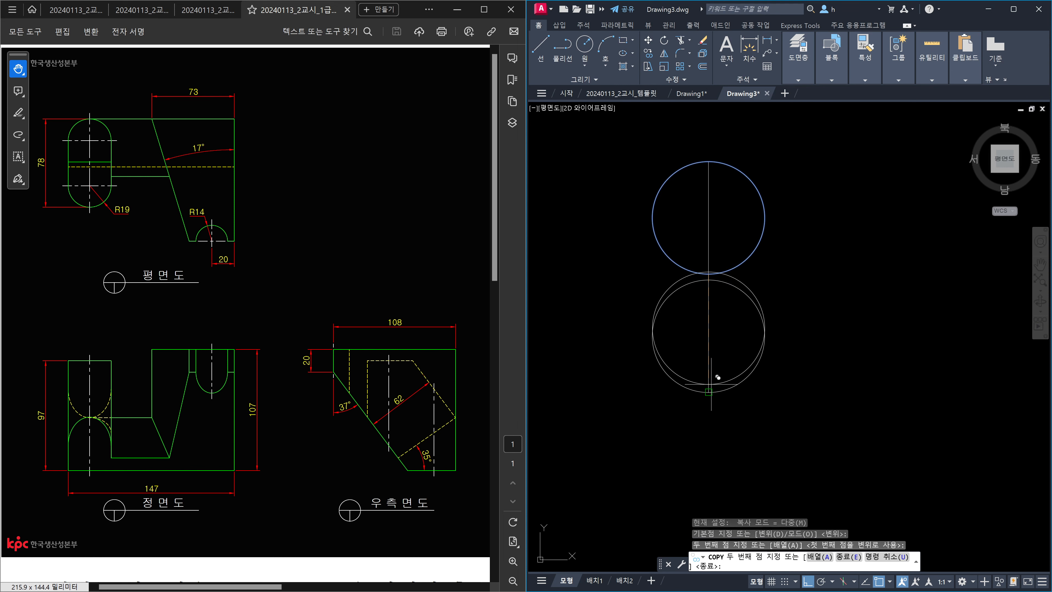
key(Escape)
key(Escape)
key(Escape)
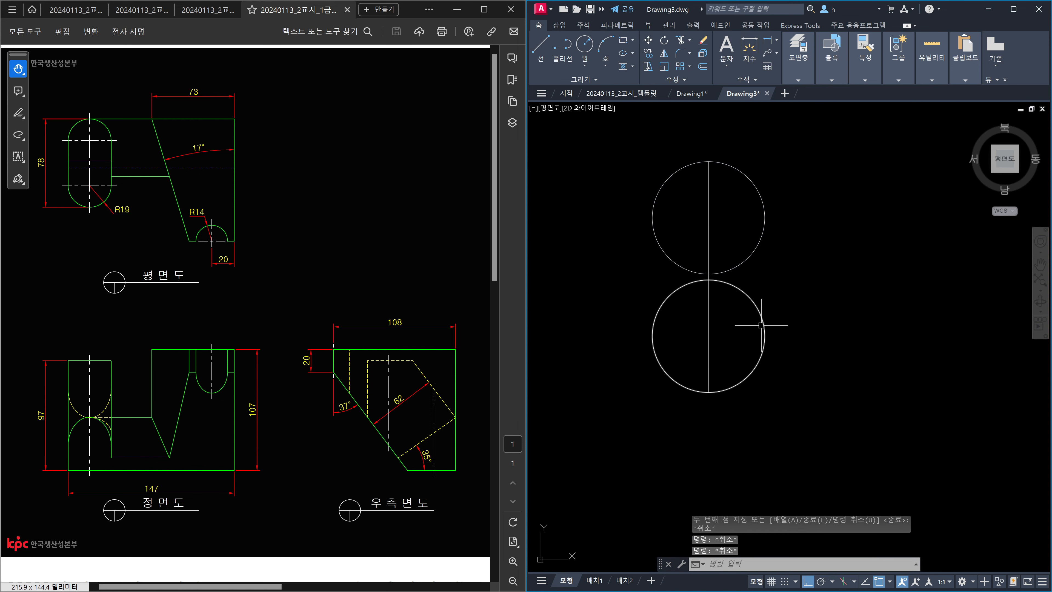
- Connect the two circles with vertical lines between their left quadrants and between their right quadrants
text(l)
key(Return)
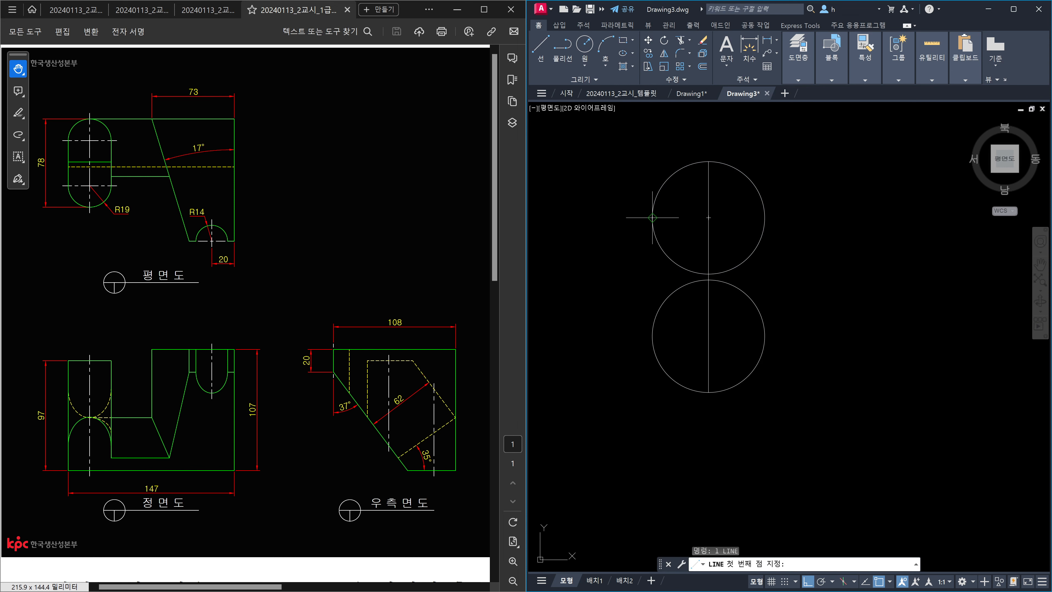
click(652, 217)
click(652, 336)
key(Return)
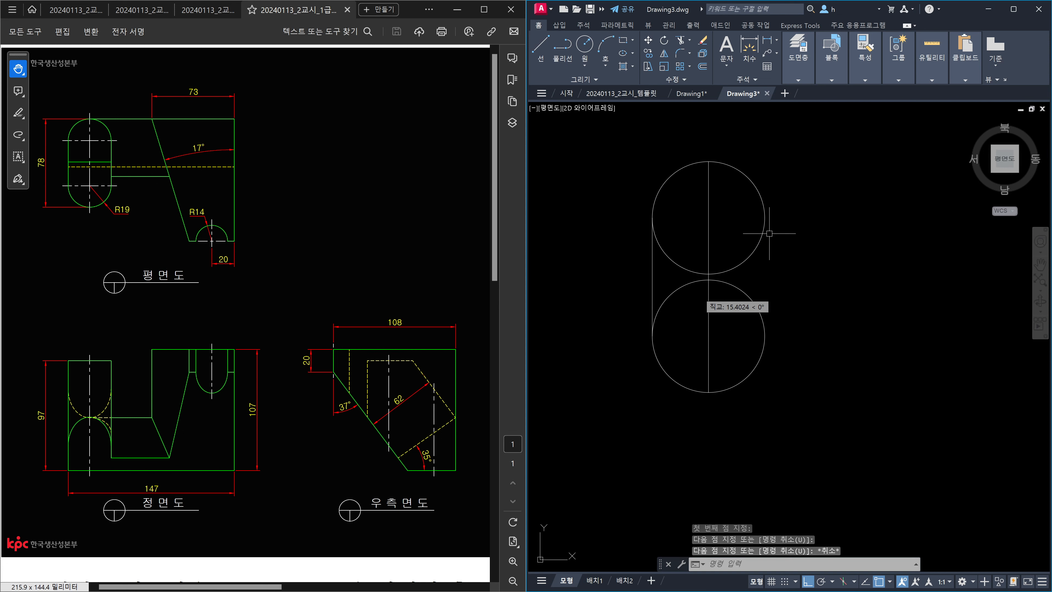
key(Return)
click(764, 217)
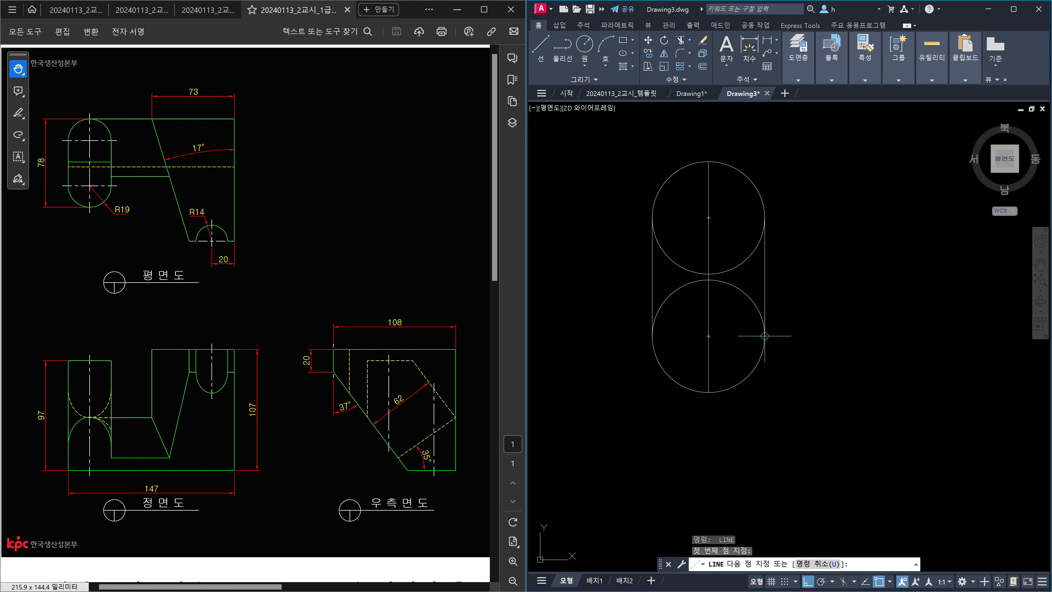
click(764, 336)
key(Escape)
- Trim away both circles' inner halves between the two vertical side lines to leave a slot outline
text(tr TRIM)
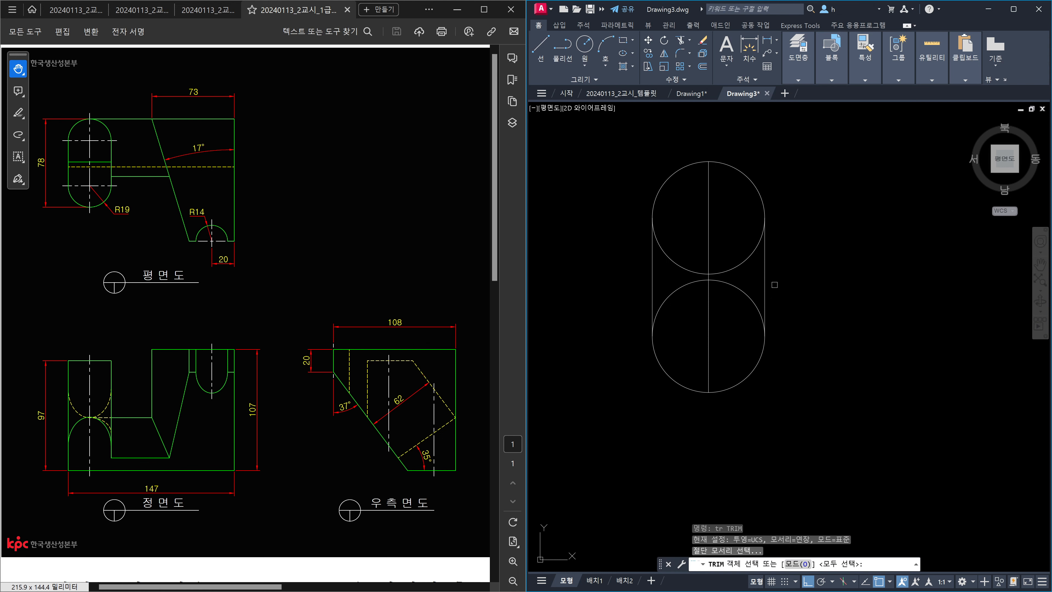
key(Return)
click(754, 280)
click(673, 279)
click(640, 277)
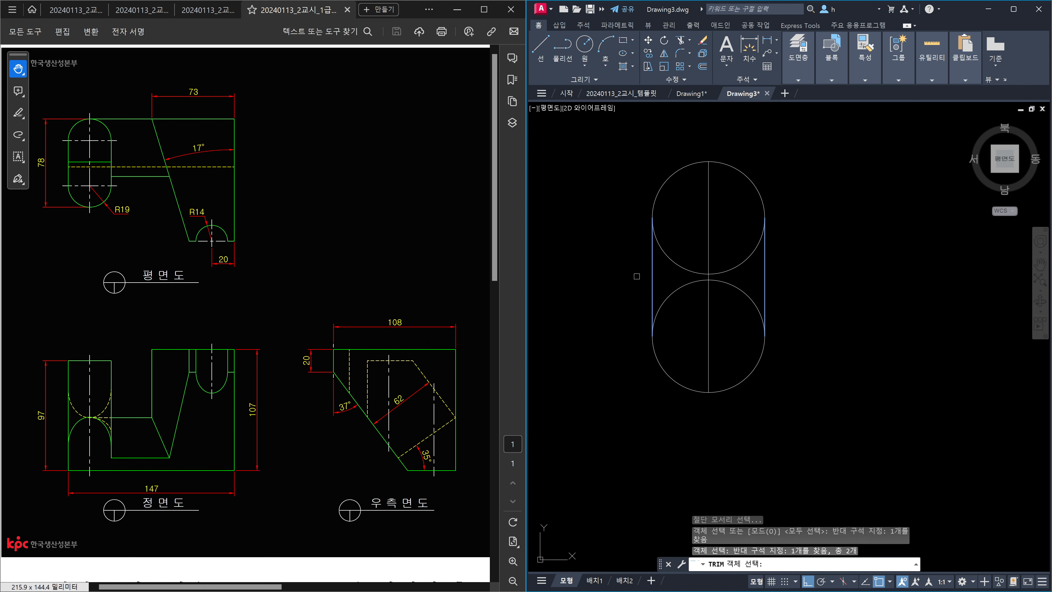
key(Return)
click(682, 310)
click(664, 268)
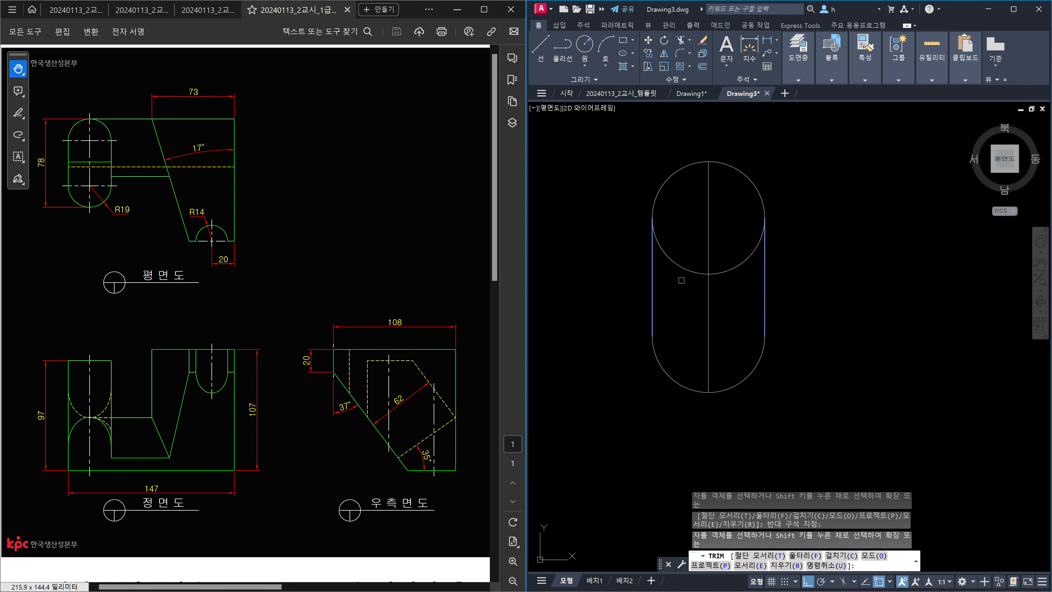
click(681, 281)
click(673, 257)
key(Escape)
- Offset the slot's left side line 147 mm to the right
scroll(707, 266, down, 2)
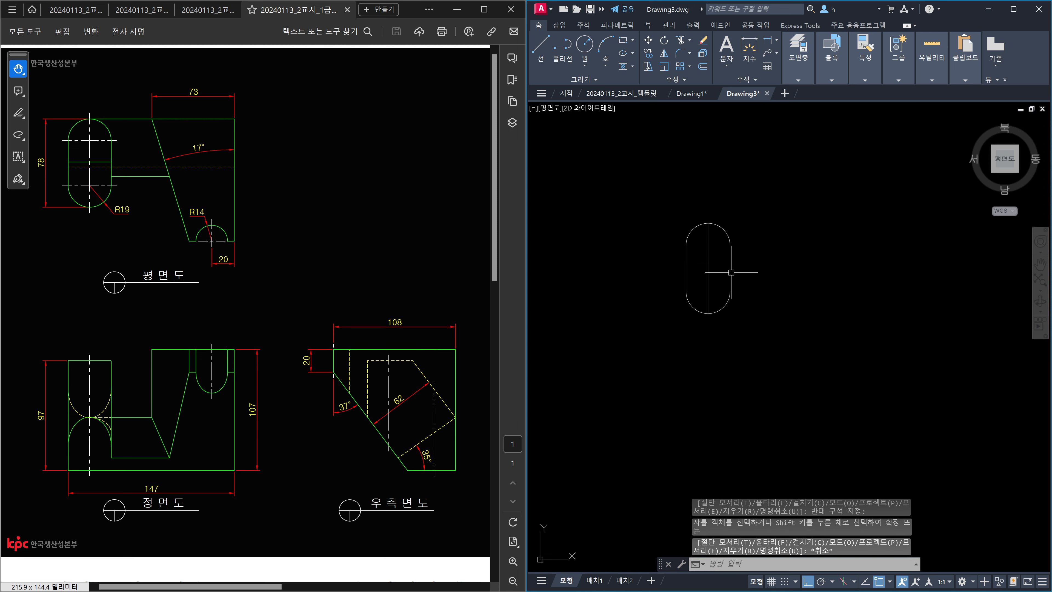
middle_drag(741, 265, 713, 286)
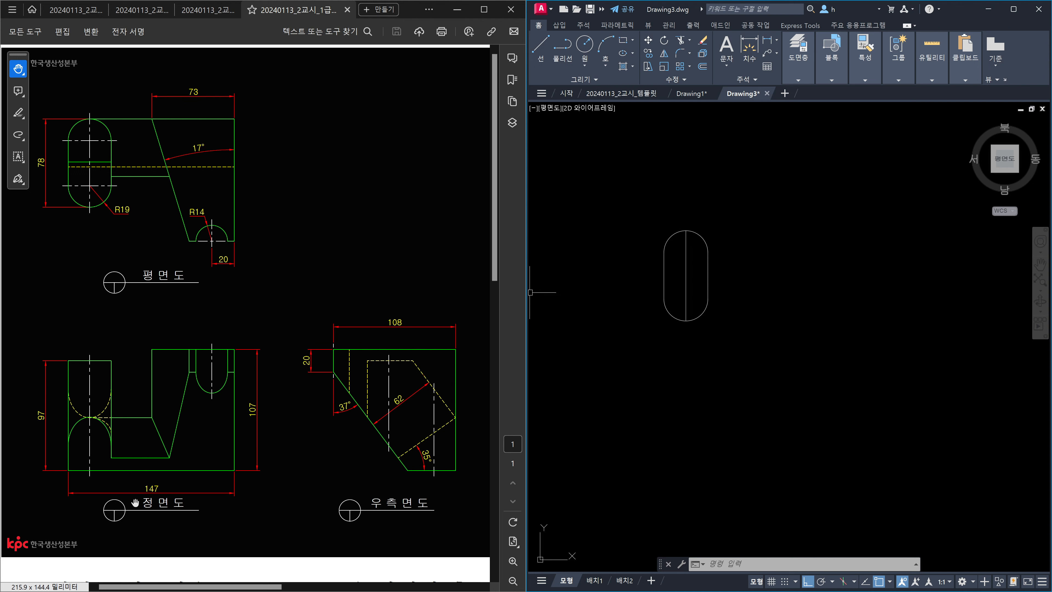
click(669, 287)
click(648, 282)
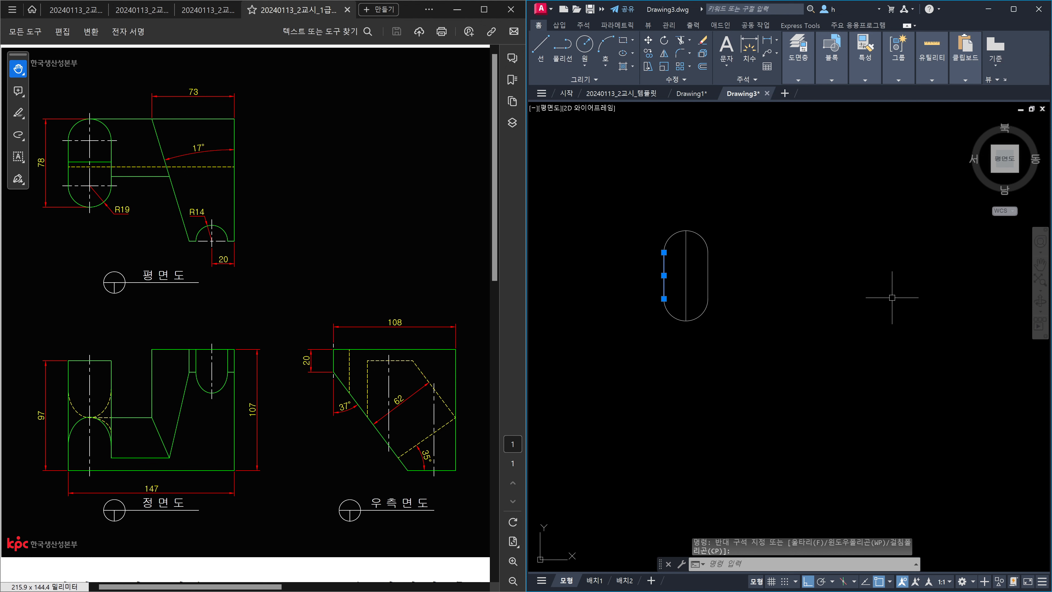
key(Escape)
text(o)
key(space)
text(14)
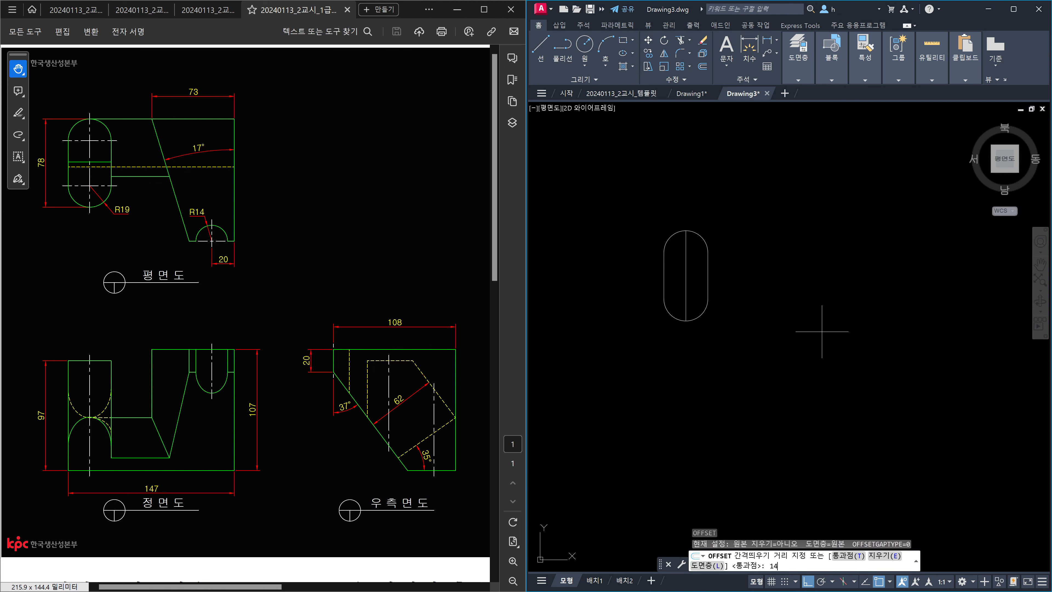
text(7)
key(space)
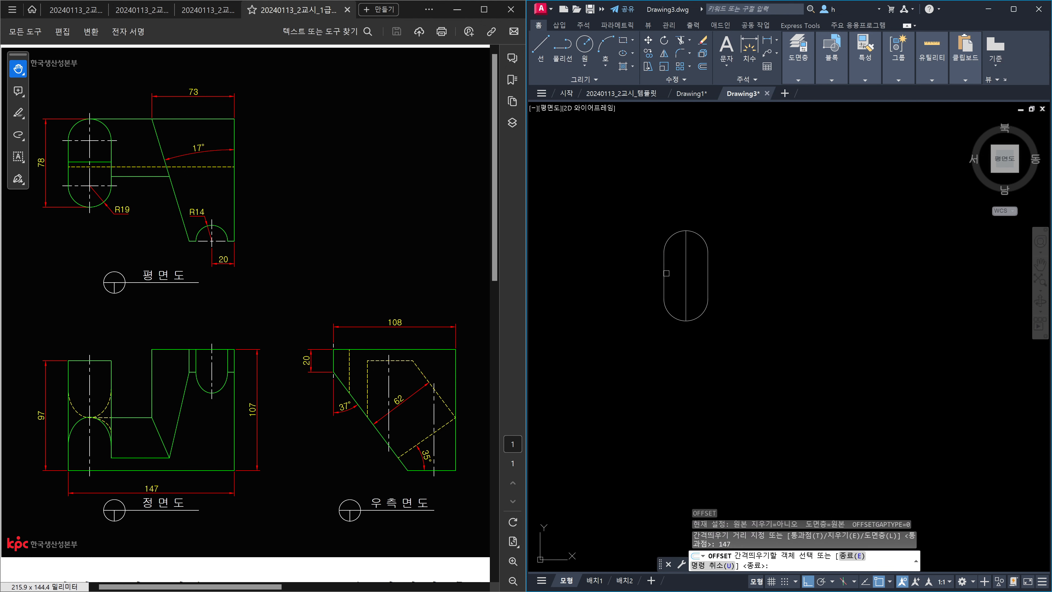
click(666, 273)
click(845, 277)
key(Escape)
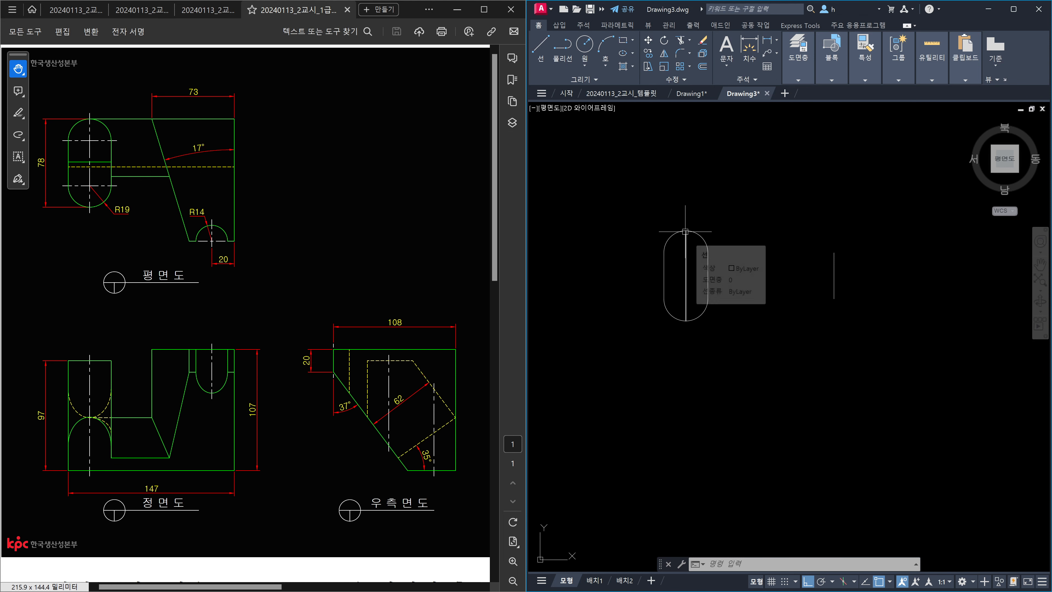
- Draw a horizontal line from the slot's top quadrant toward the offset vertical line, stopping short of it
text(l)
key(Return)
click(685, 231)
click(801, 231)
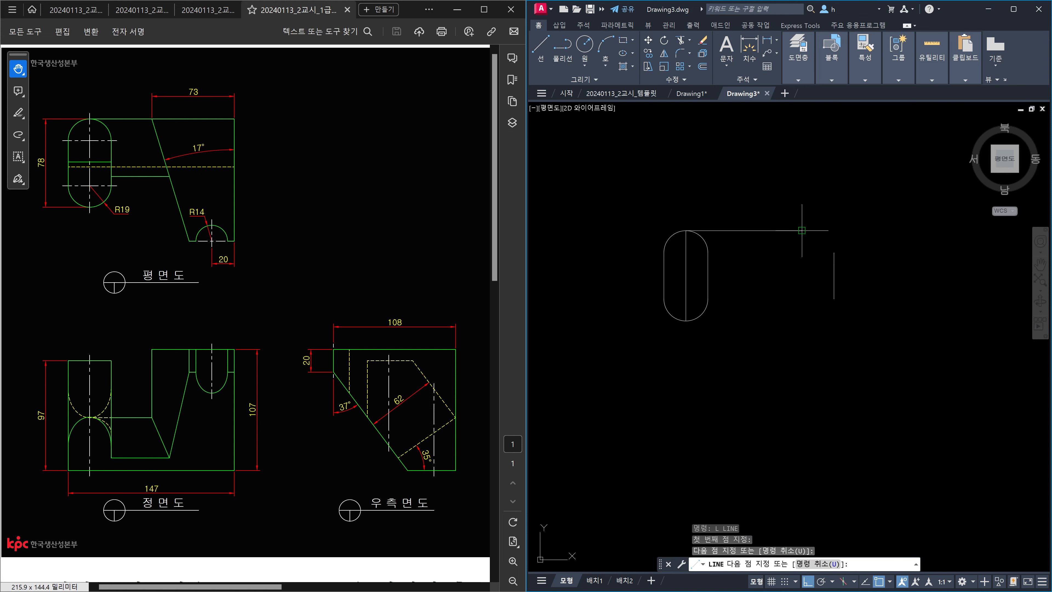
key(Escape)
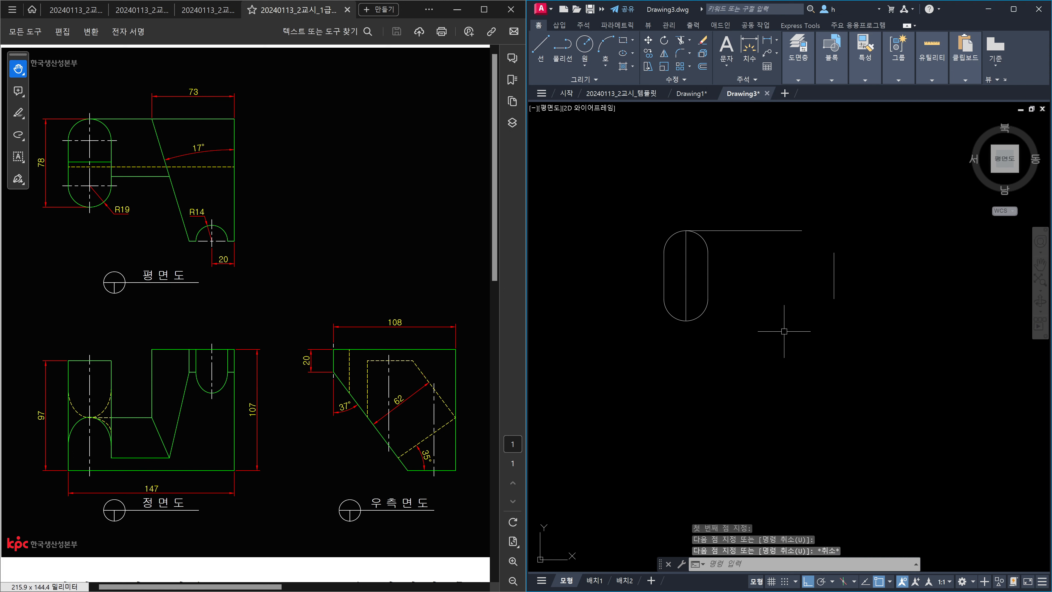
- Join the horizontal top line and the far-right vertical line into a sharp corner with a zero-radius Fillet
text(f)
key(Return)
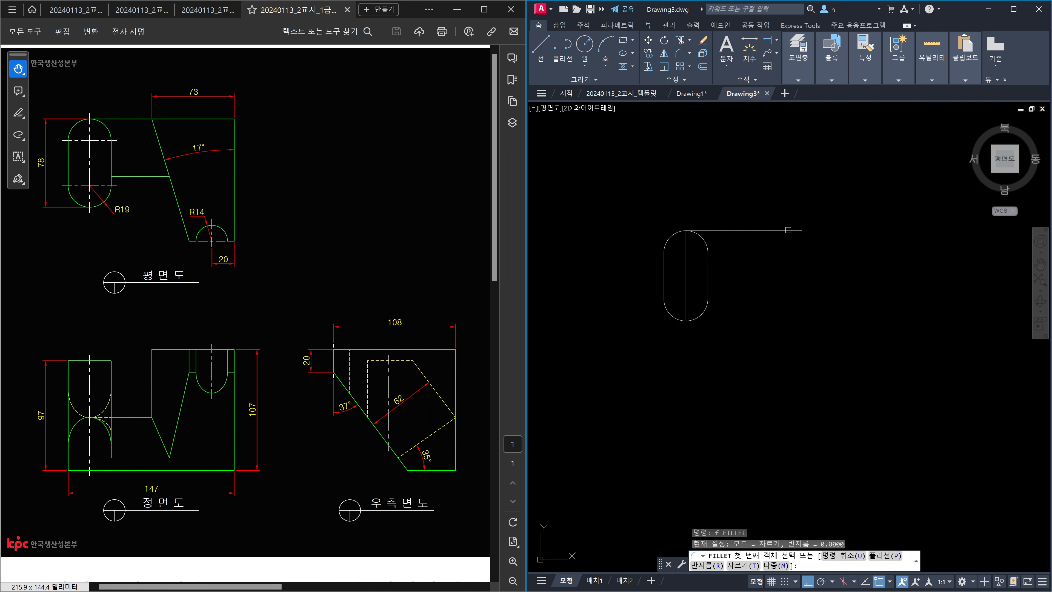
click(788, 231)
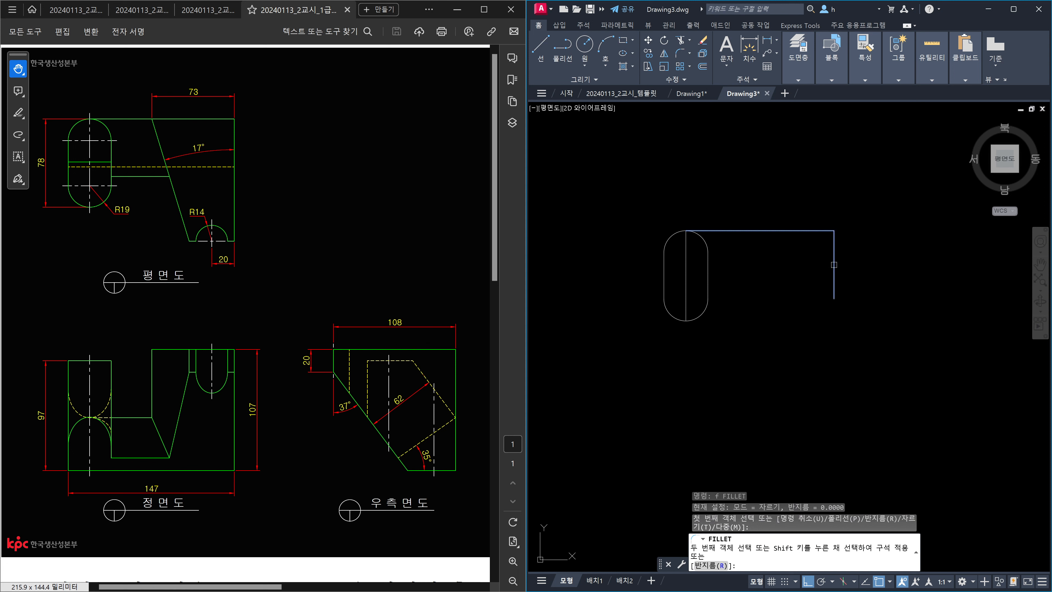
key(Escape)
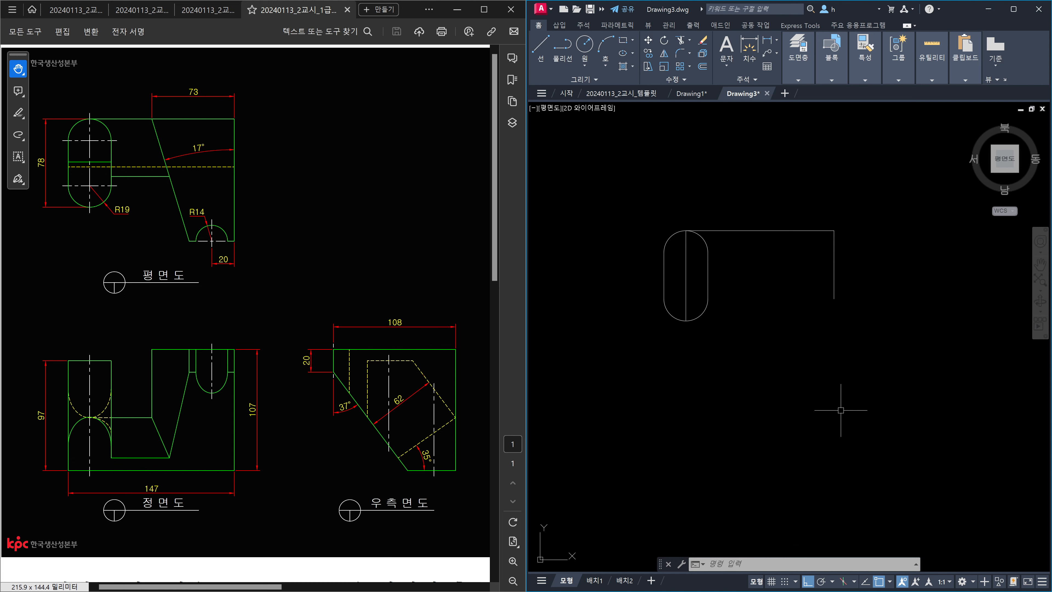
- Offset the horizontal top line 108 mm downward
text(o)
key(space)
text(10)
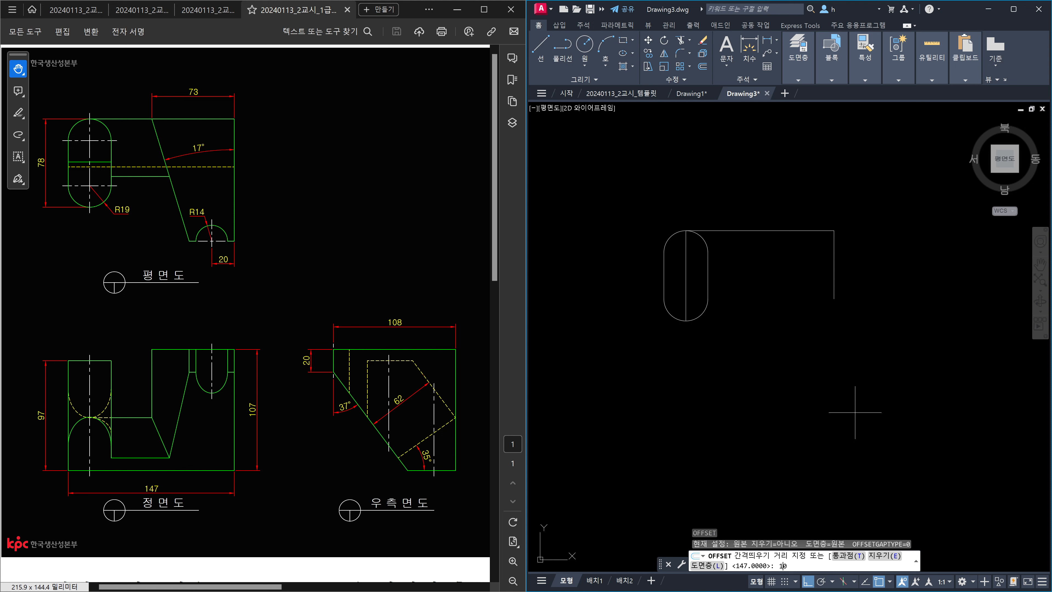
text(8)
key(space)
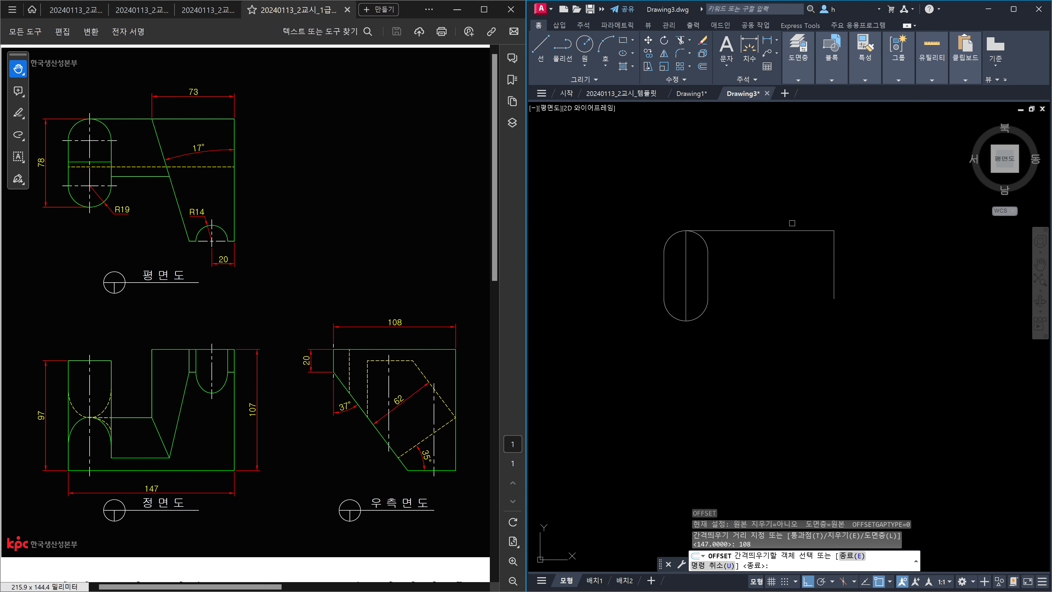
click(792, 223)
click(809, 323)
key(Escape)
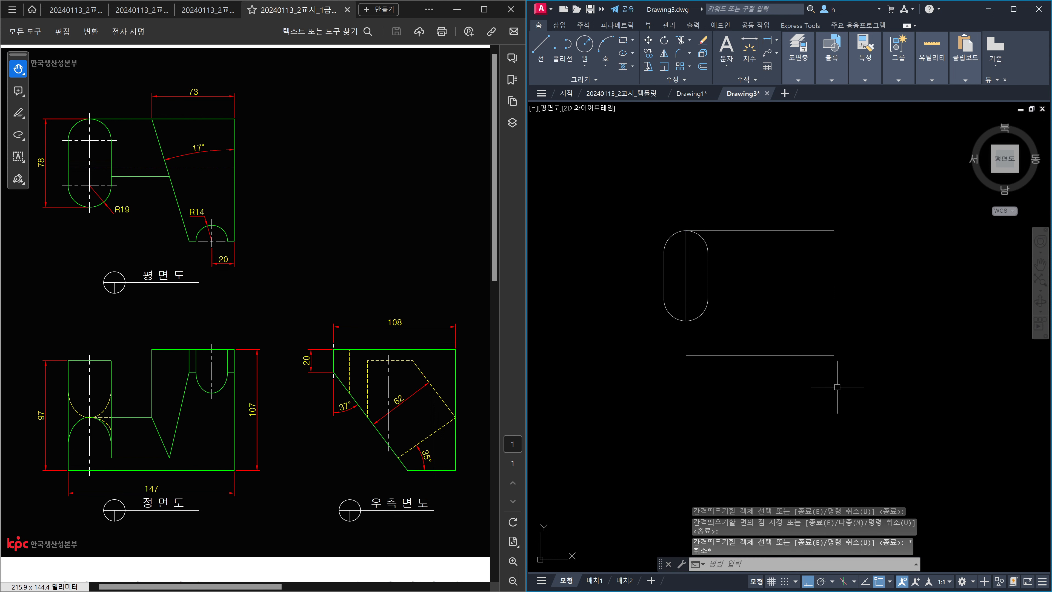
- Close the lower right corner between the bottom line and the right vertical line with a zero-radius Fillet
text(f)
key(space)
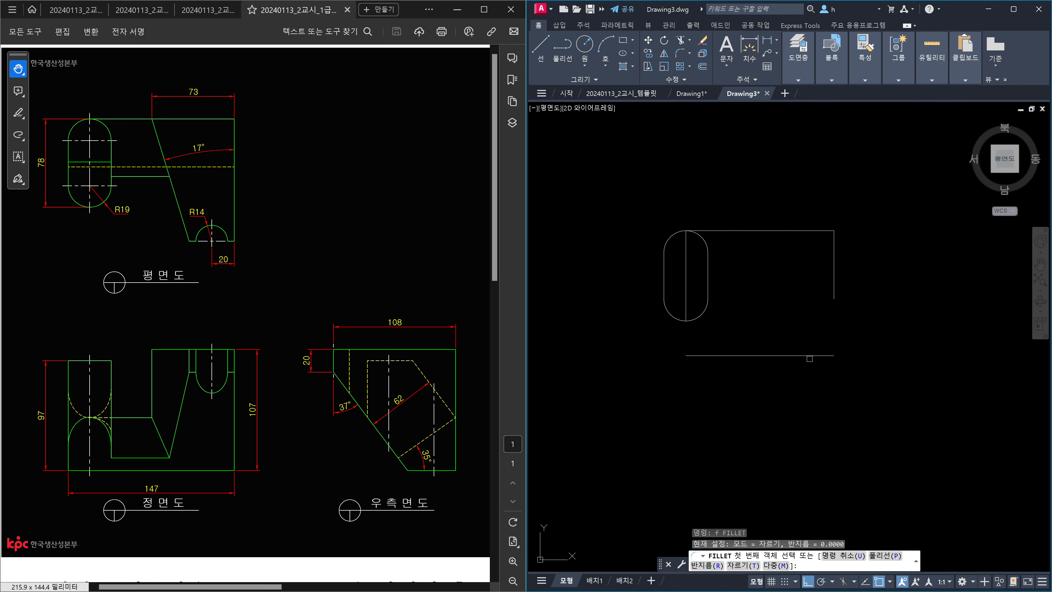
click(809, 356)
click(834, 290)
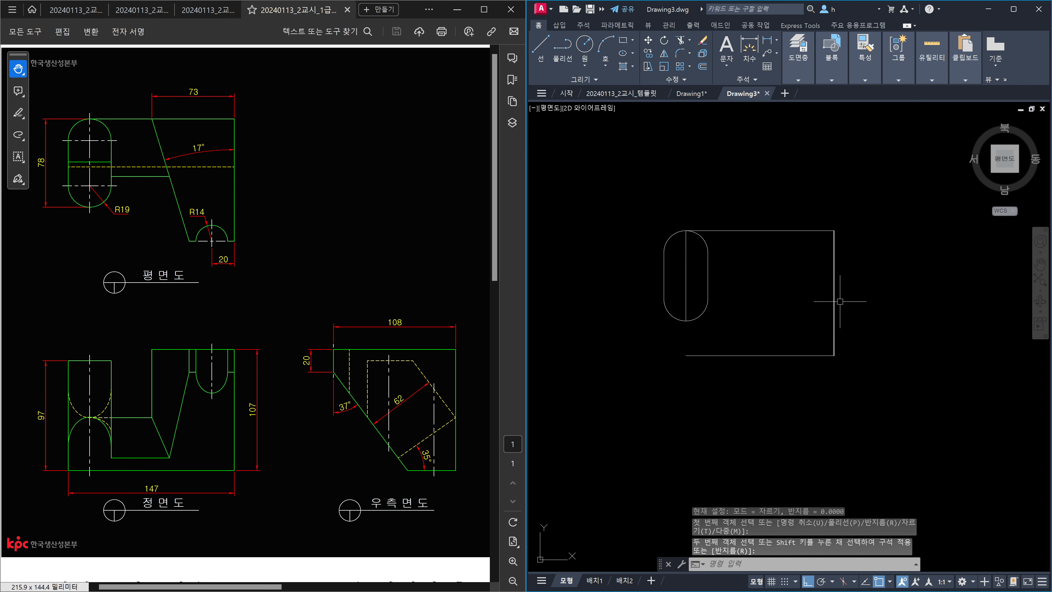
key(Escape)
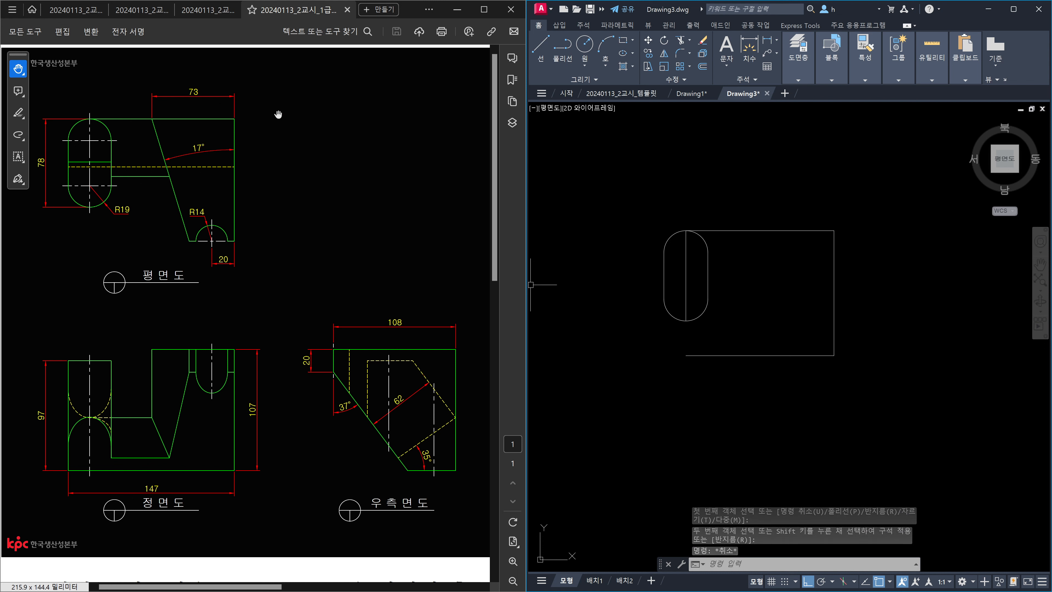
- Offset the right vertical line 73 mm to the left
key(Escape)
text(o)
key(Return)
text(73)
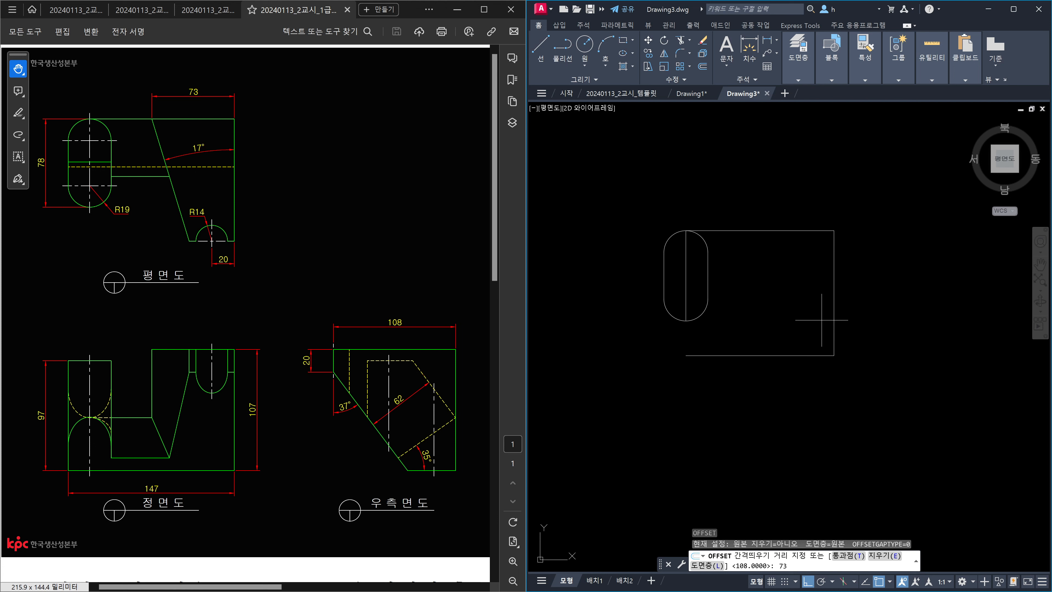
key(Return)
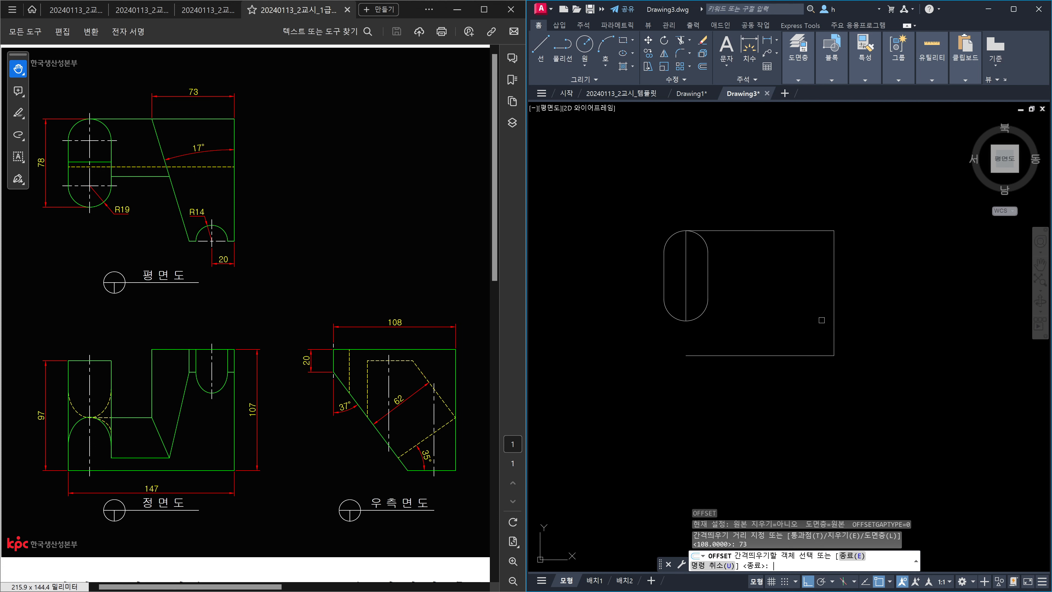
click(833, 322)
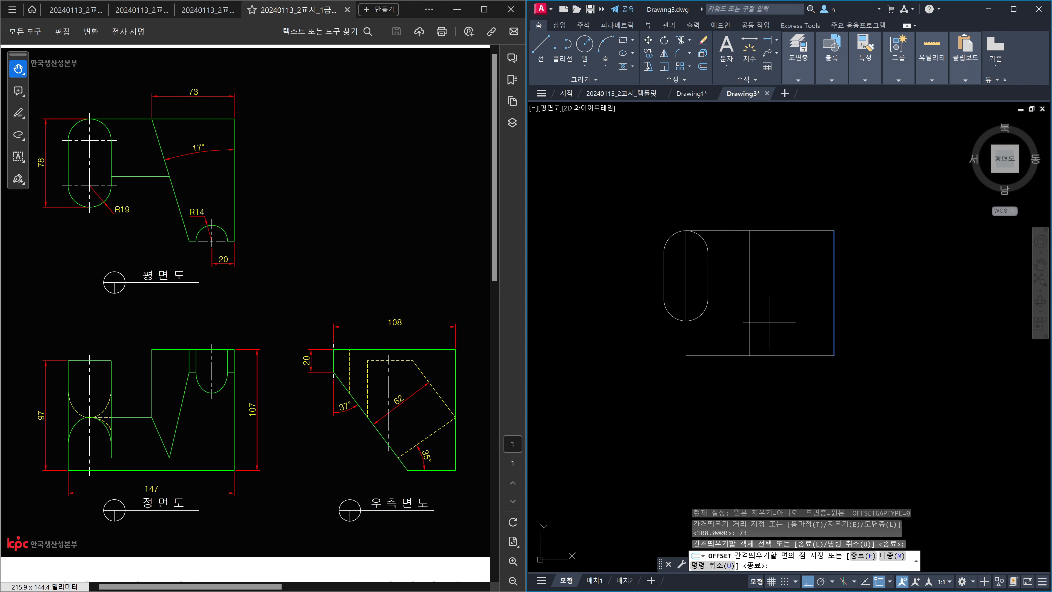
click(769, 322)
key(Escape)
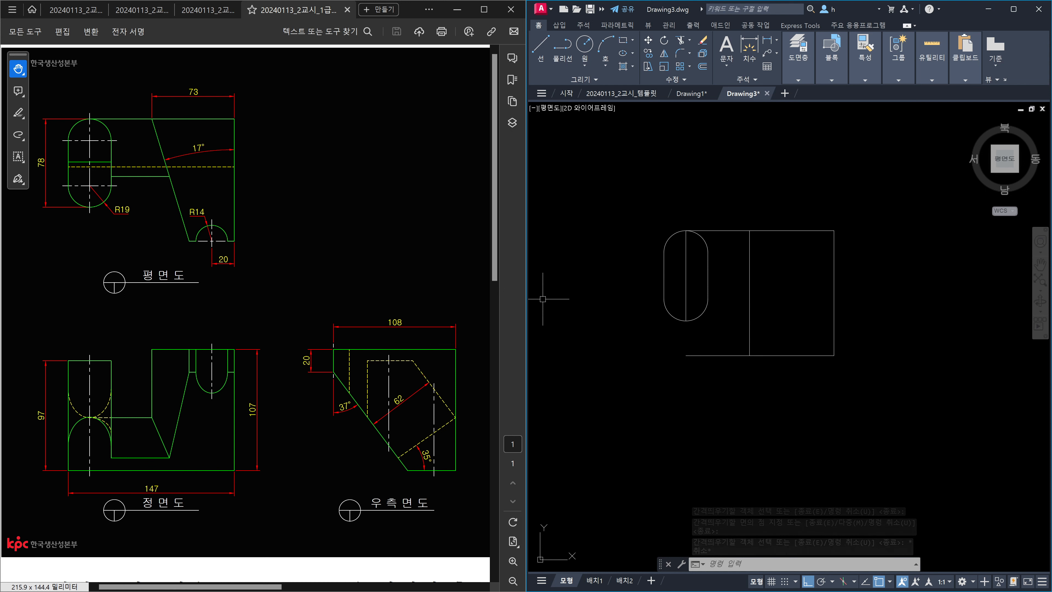
drag(234, 119, 233, 244)
drag(235, 181, 178, 197)
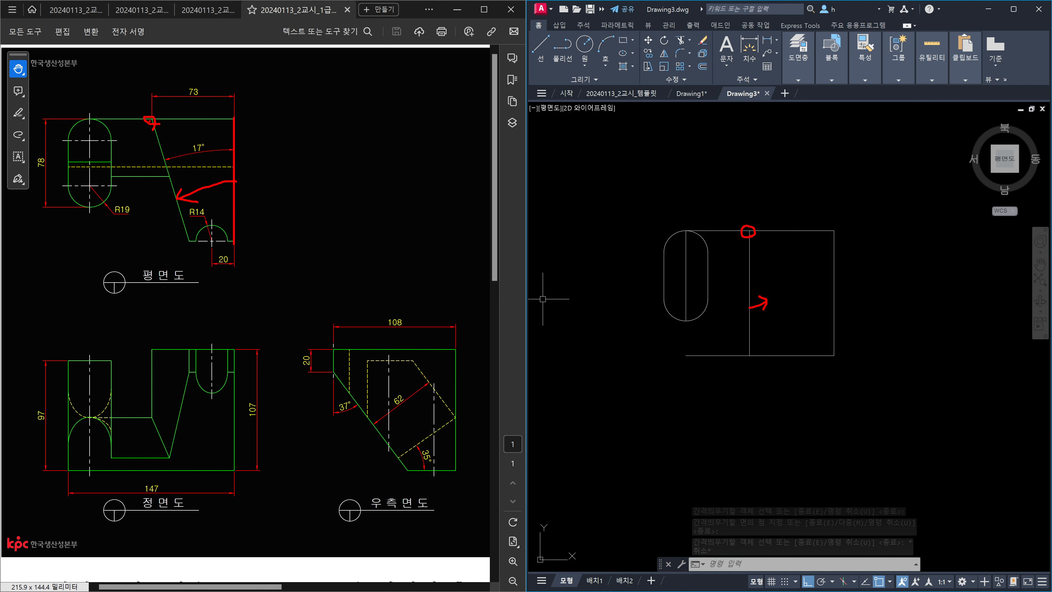
drag(149, 124, 149, 248)
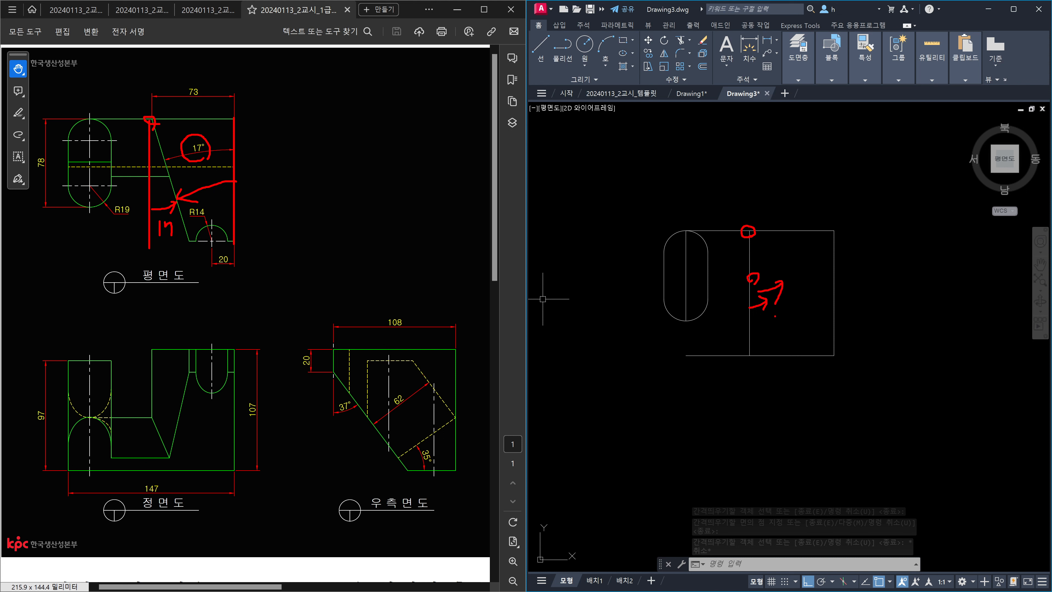
key(Escape)
- Rotate the inner vertical line 17 degrees about its top endpoint
text(ro)
key(Return)
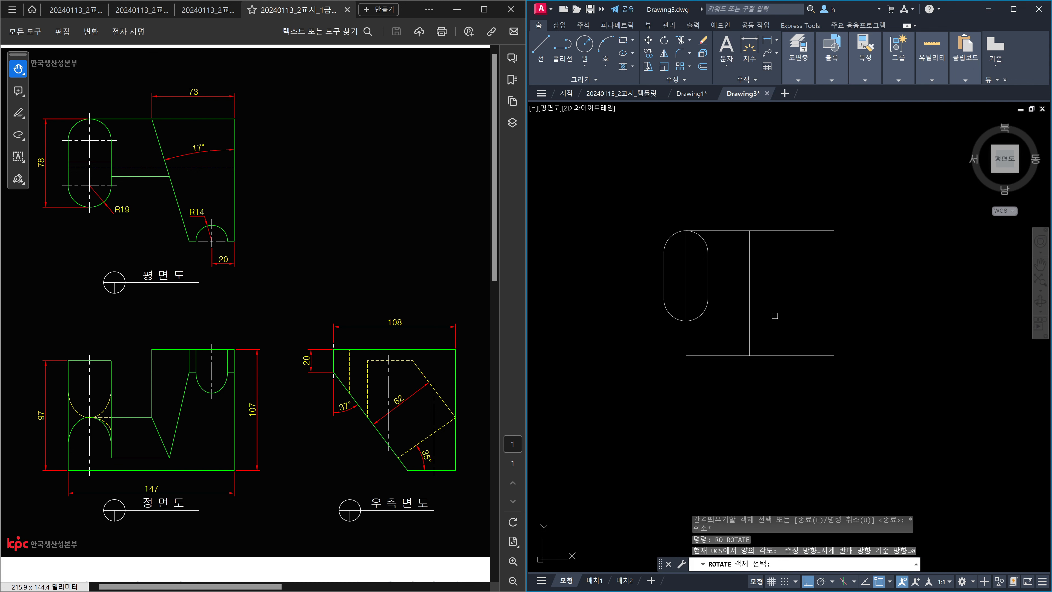
click(775, 309)
click(736, 316)
key(Return)
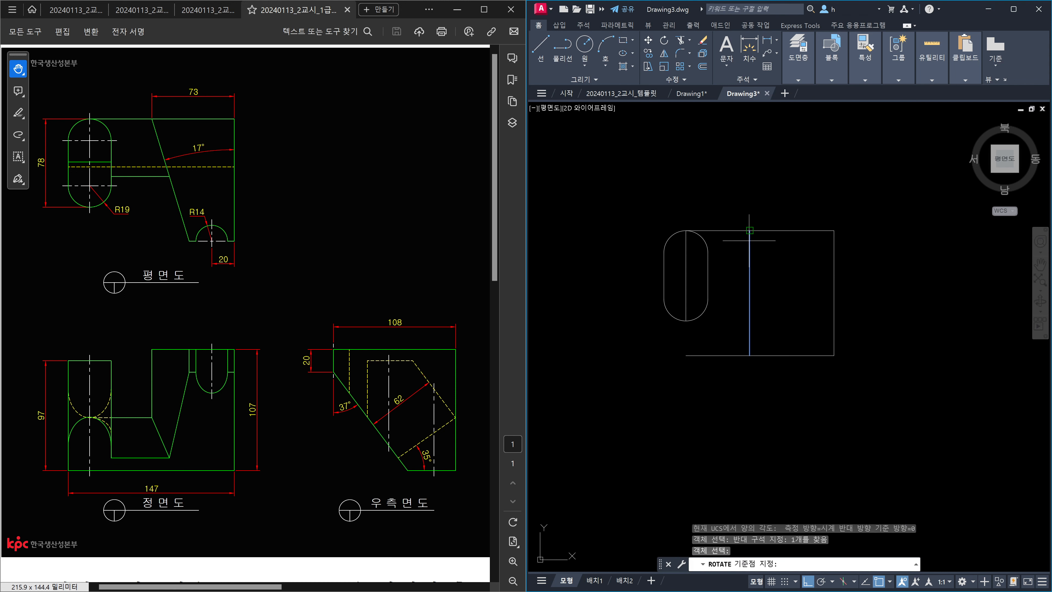
click(749, 231)
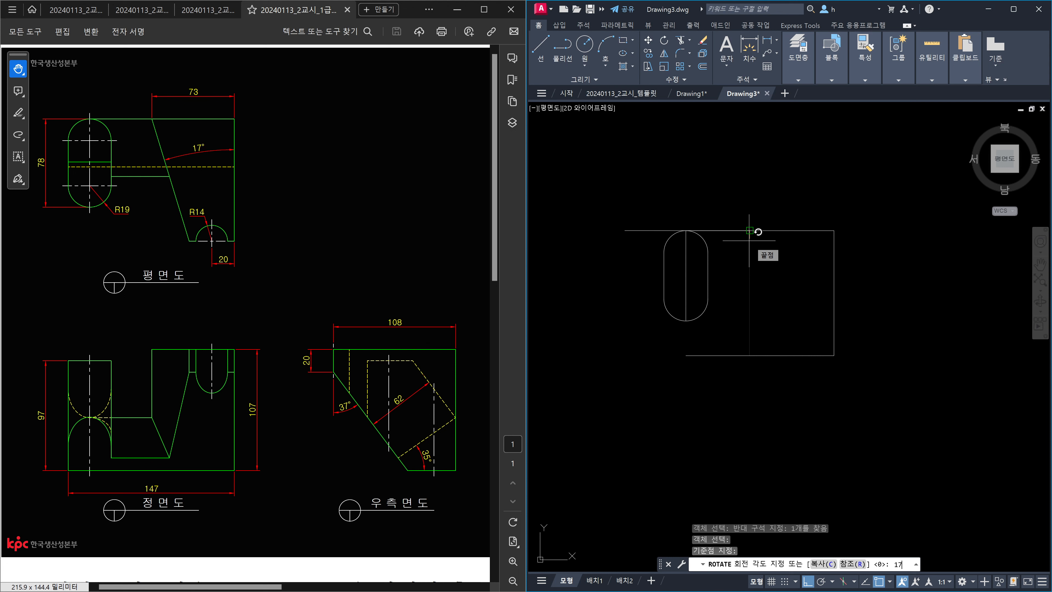
text(17)
key(Return)
key(Escape)
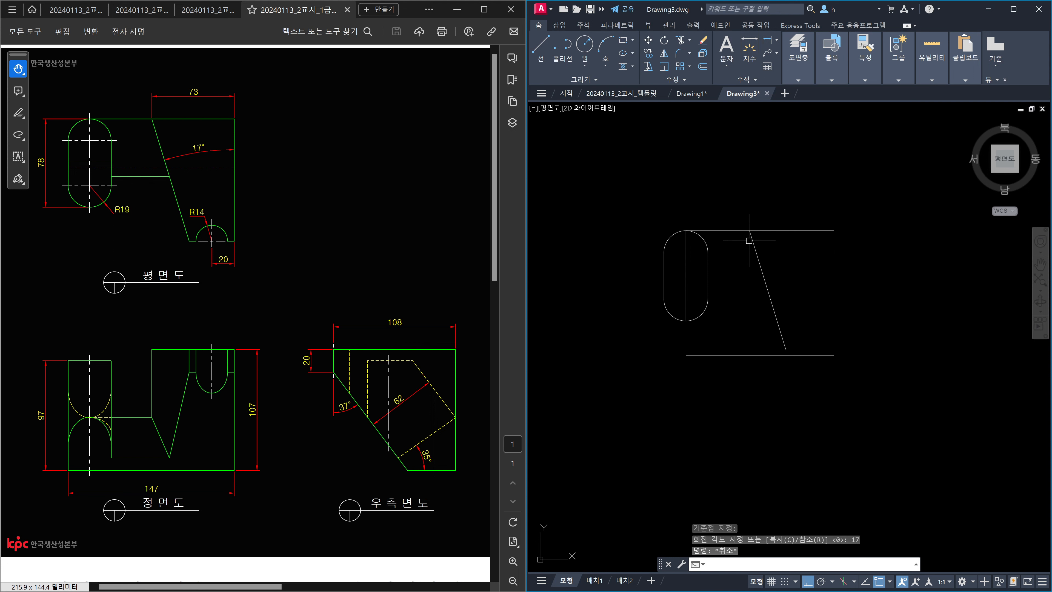
- Join the slanted line and the bottom line into a sharp corner with a zero-radius Fillet
key(Return)
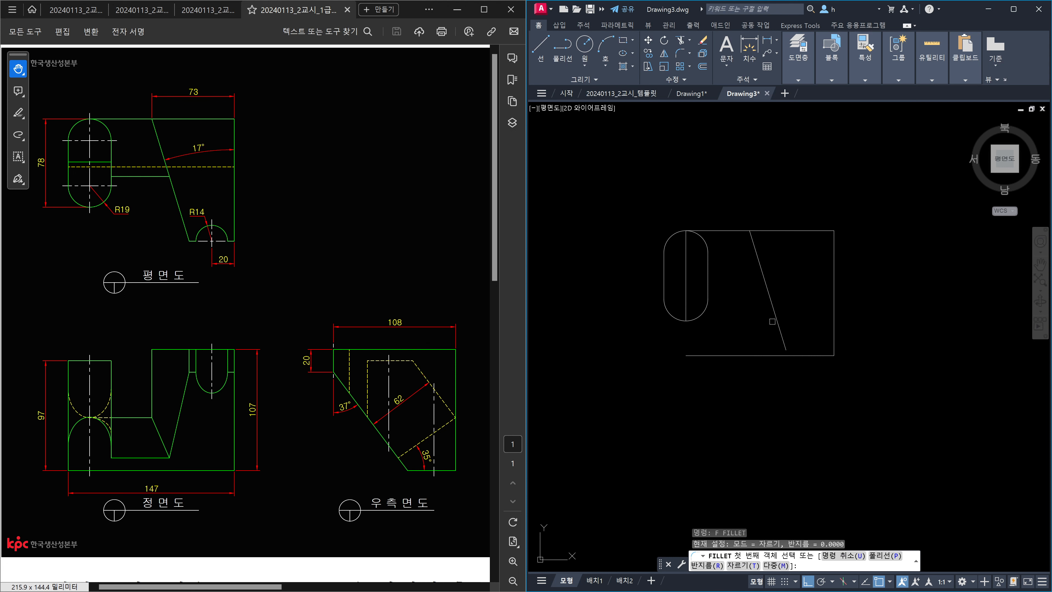
click(778, 327)
click(803, 353)
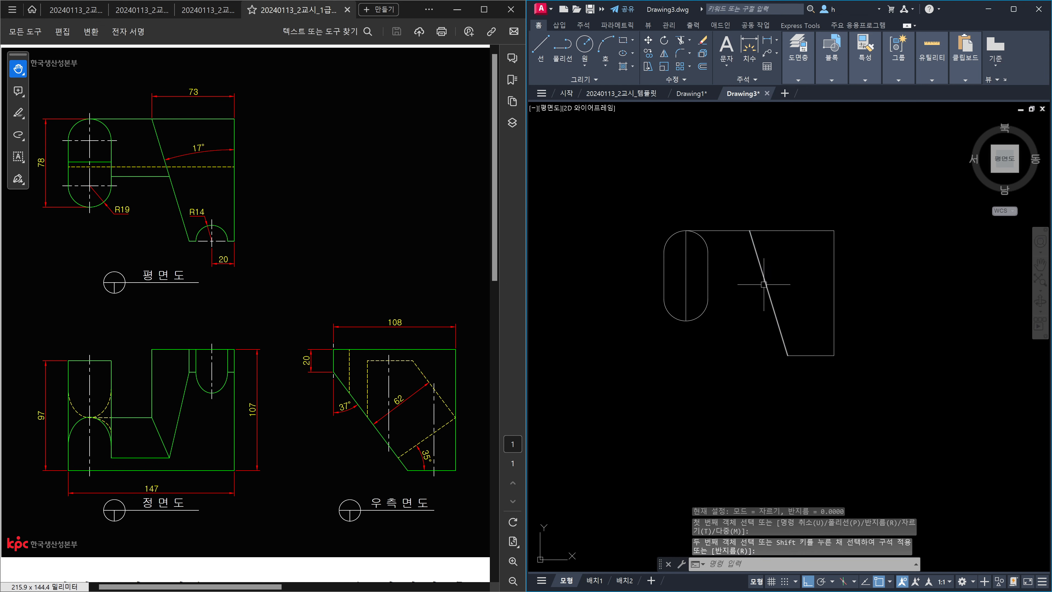
- Trim the top line's portion between the slot and the slanted line, using the slanted line as cutting edge
text(tr)
key(Return)
key(Return)
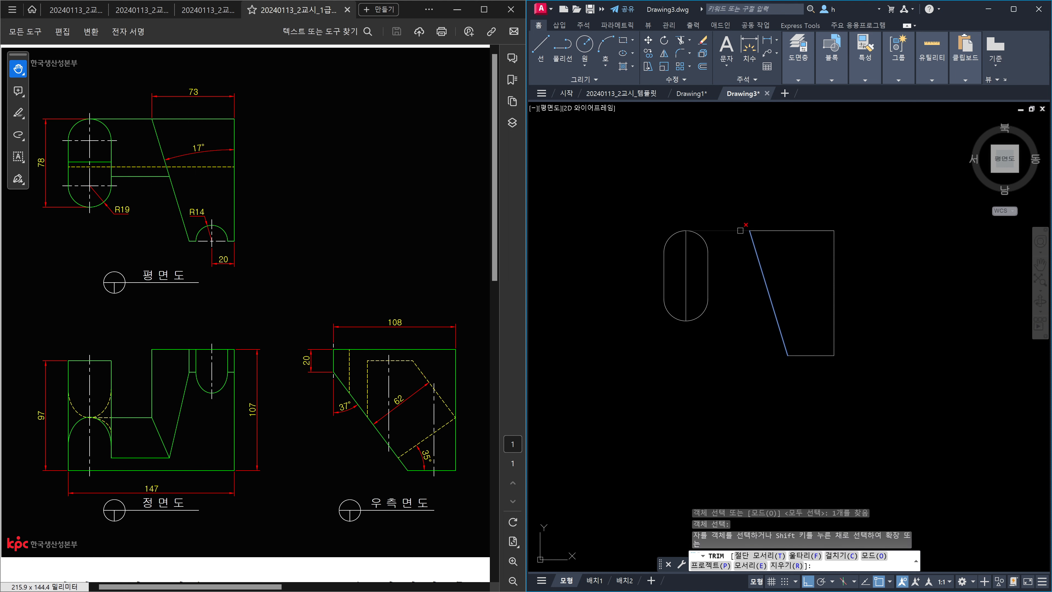
key(Escape)
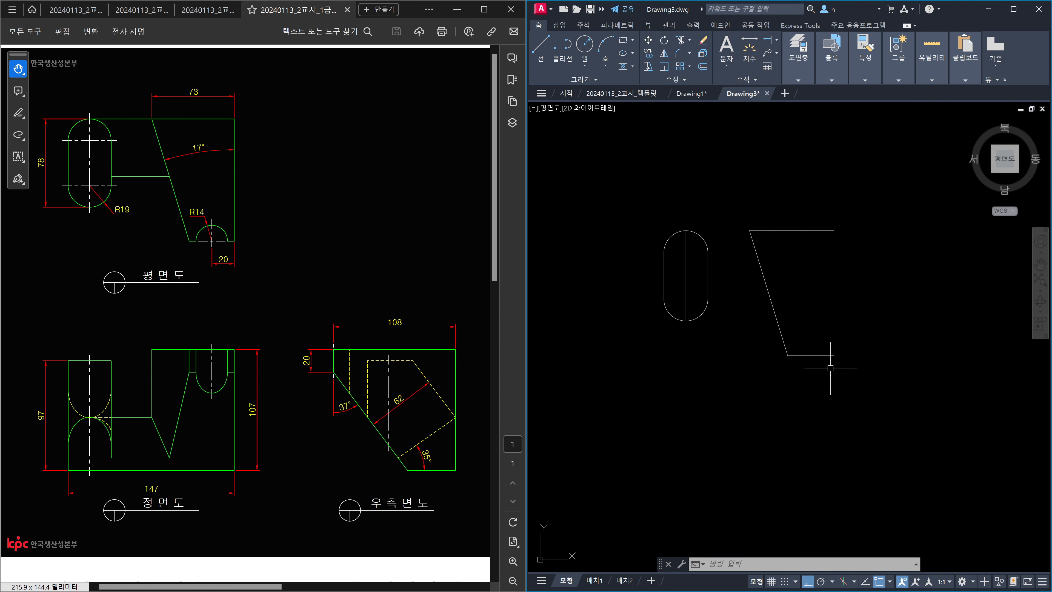
- Draw a circle of radius 14 mm centred on the lower right corner of the tapered profile
text(c)
key(Return)
click(833, 355)
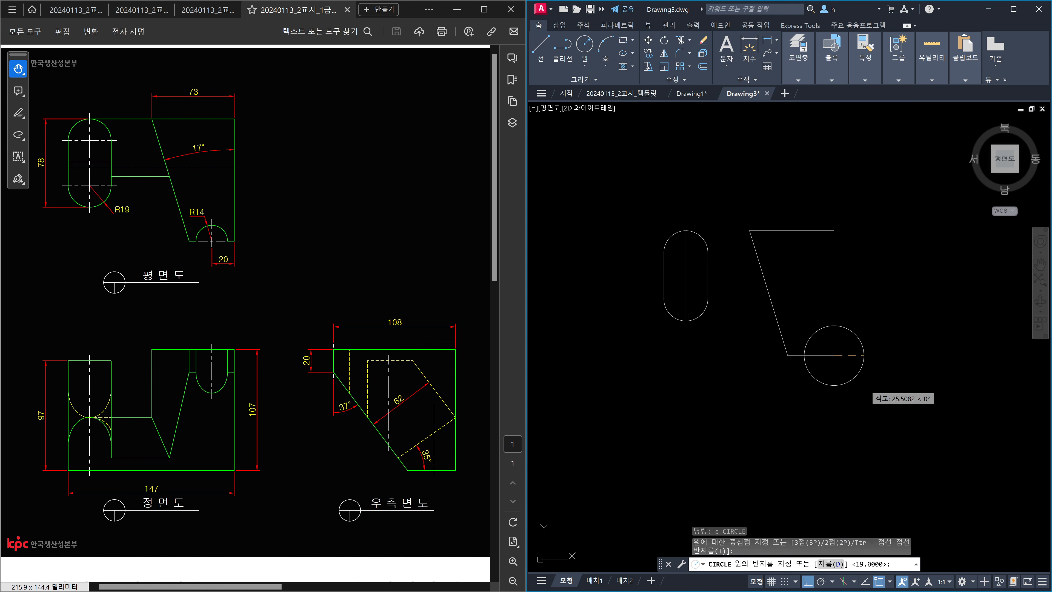
text(14)
key(Return)
key(Escape)
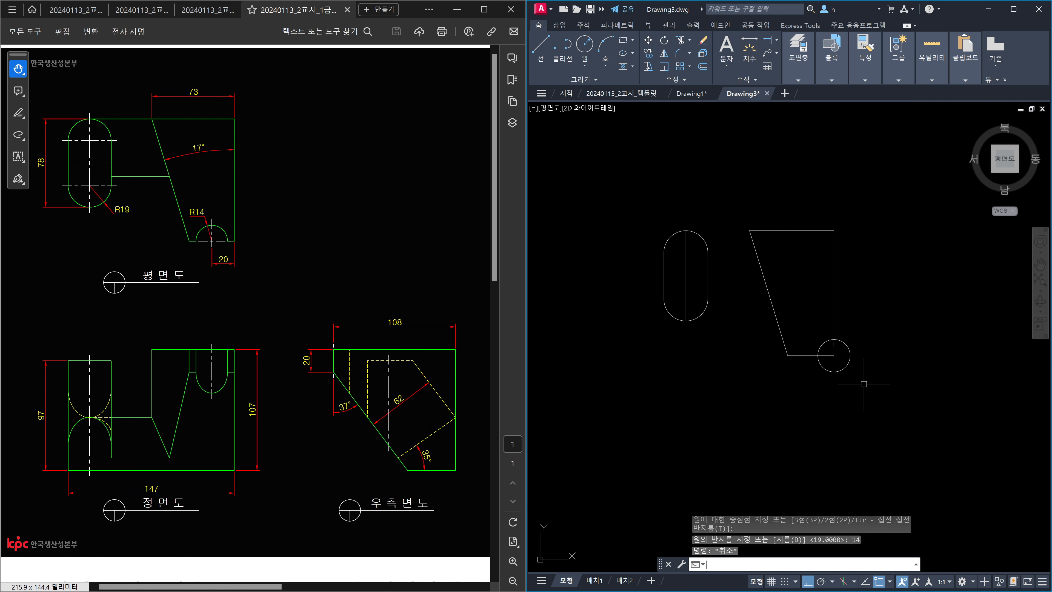
- Move the R14 circle 20 mm horizontally inward from the lower right corner of the tapered profile
text(m)
key(Return)
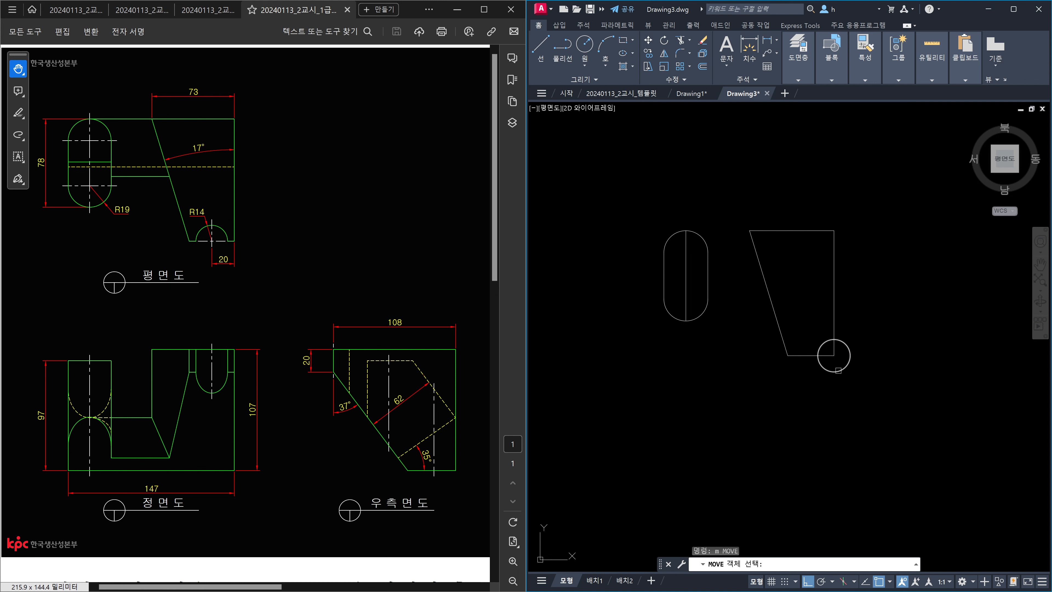
click(838, 370)
key(Return)
click(862, 390)
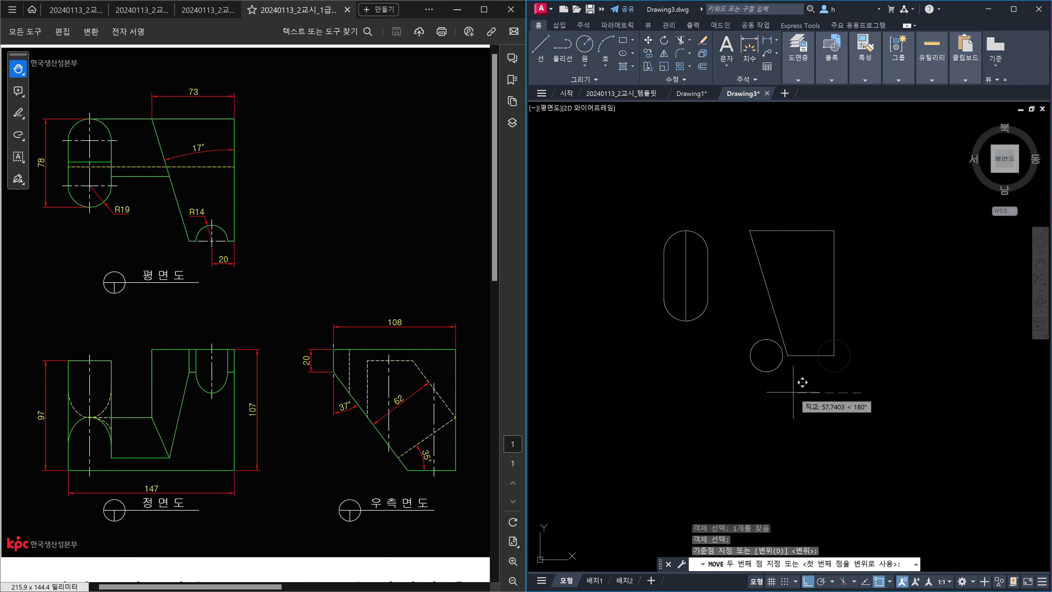
text(20)
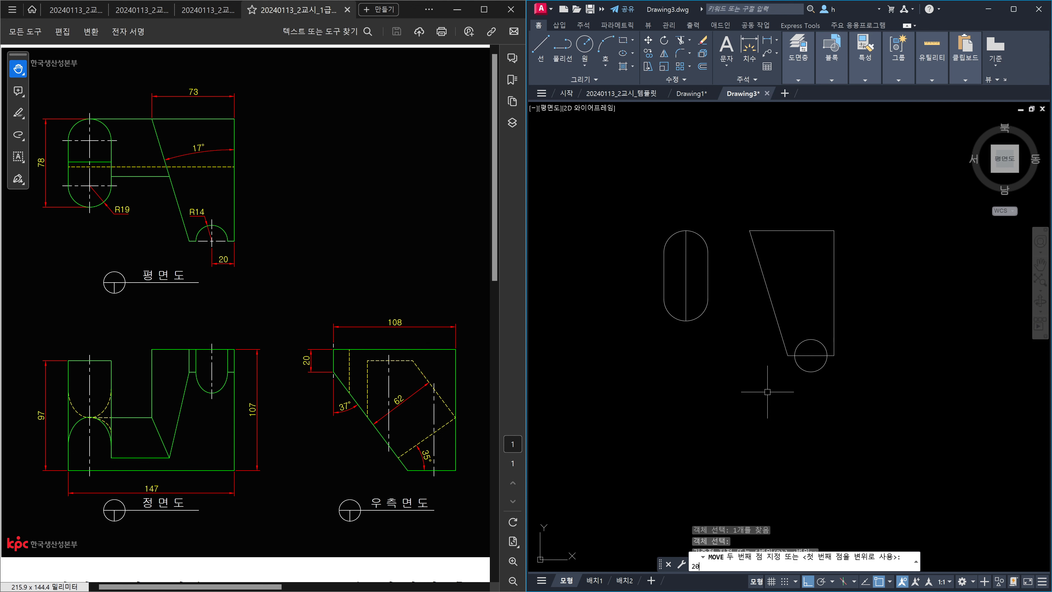
key(Return)
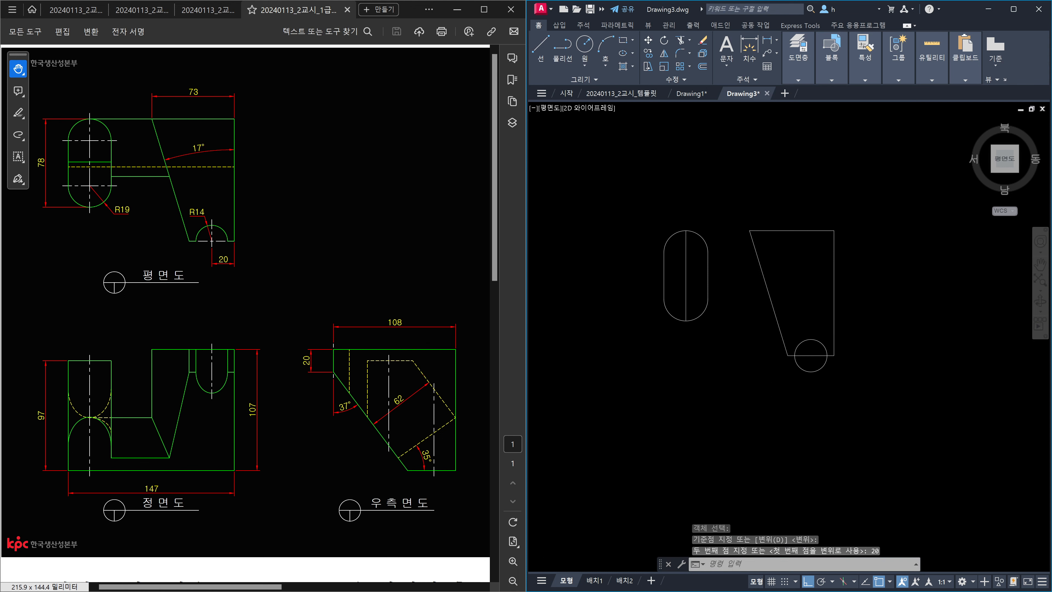
- Erase the R14 circle on the tapered profile's bottom line
scroll(819, 361, up, 4)
key(Escape)
click(837, 379)
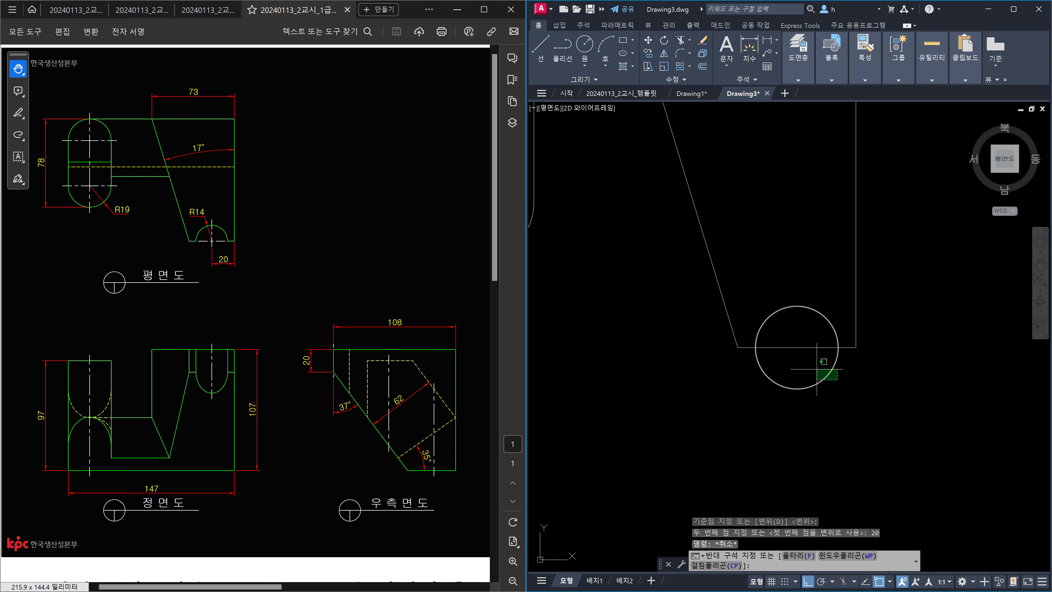
click(811, 355)
key(Delete)
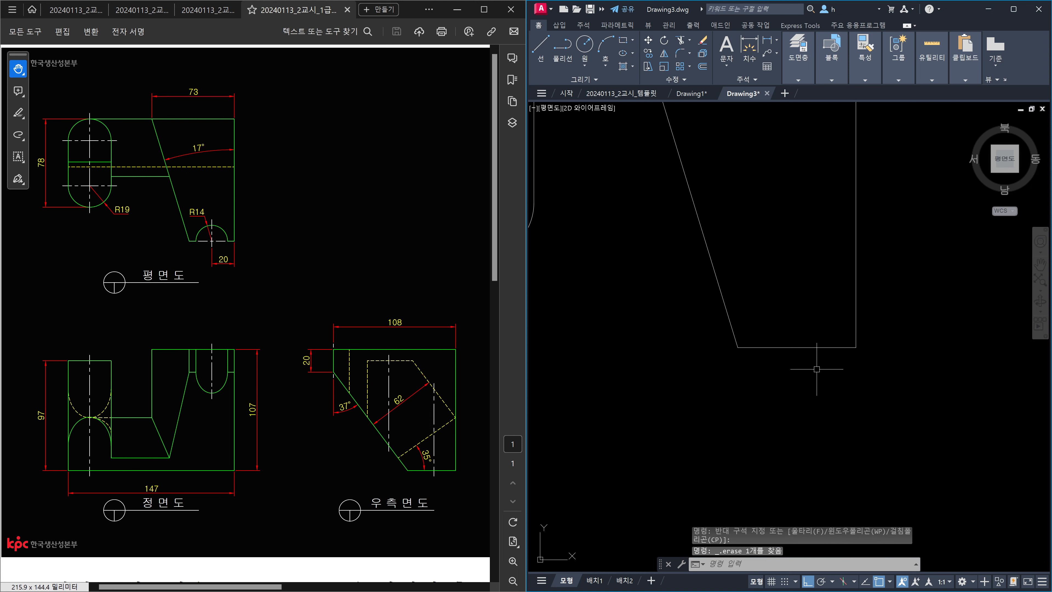
- Offset the tapered profile's right vertical line 20 mm inward
text(o)
key(Return)
text(20)
key(Return)
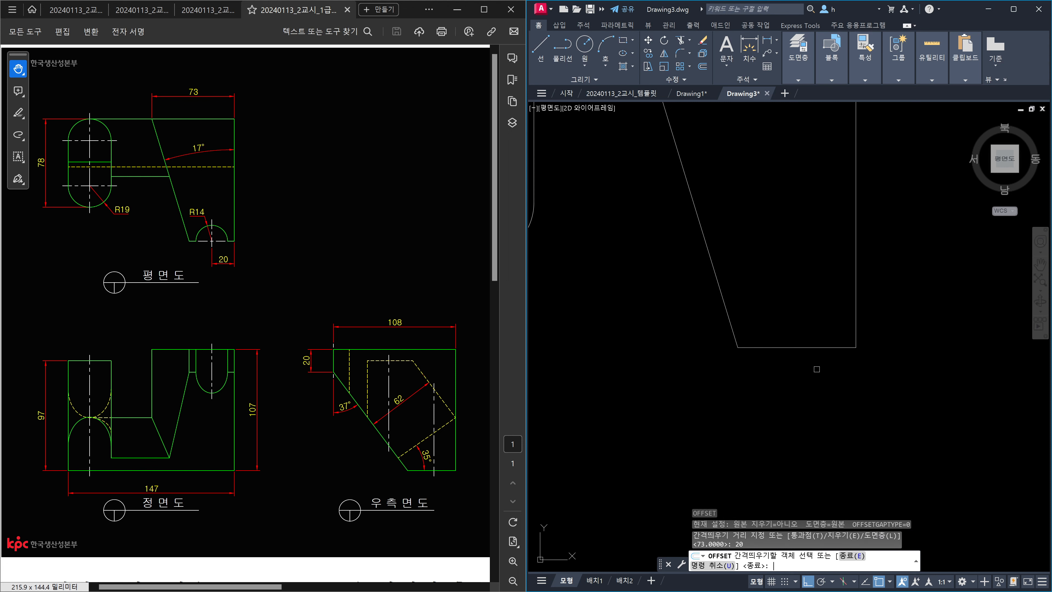
click(856, 317)
click(850, 309)
key(Escape)
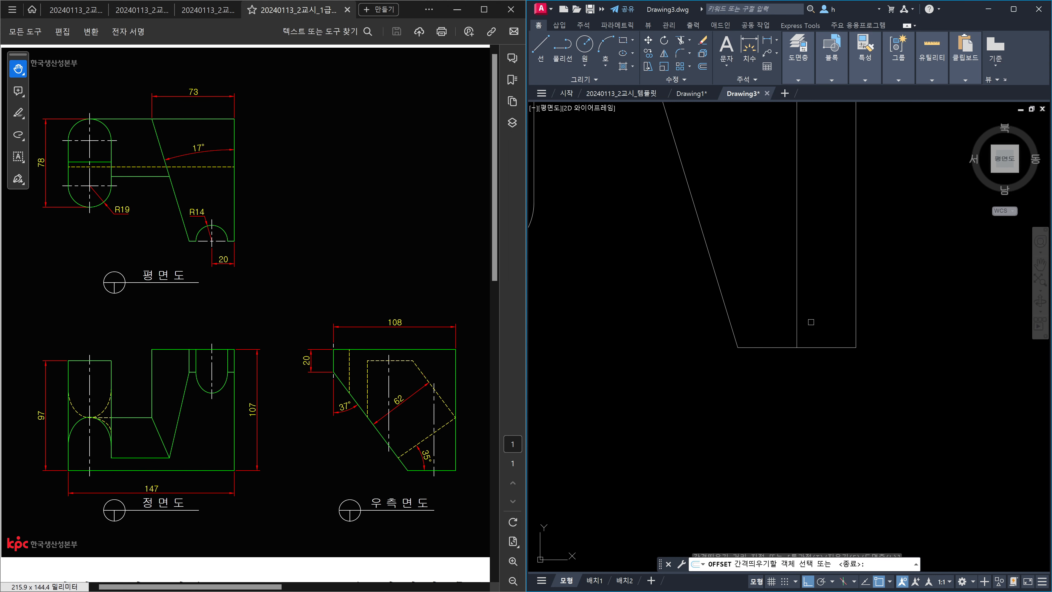
- Draw a circle of radius 14 mm centred where the offset line meets the bottom line
text(c)
key(Return)
click(796, 347)
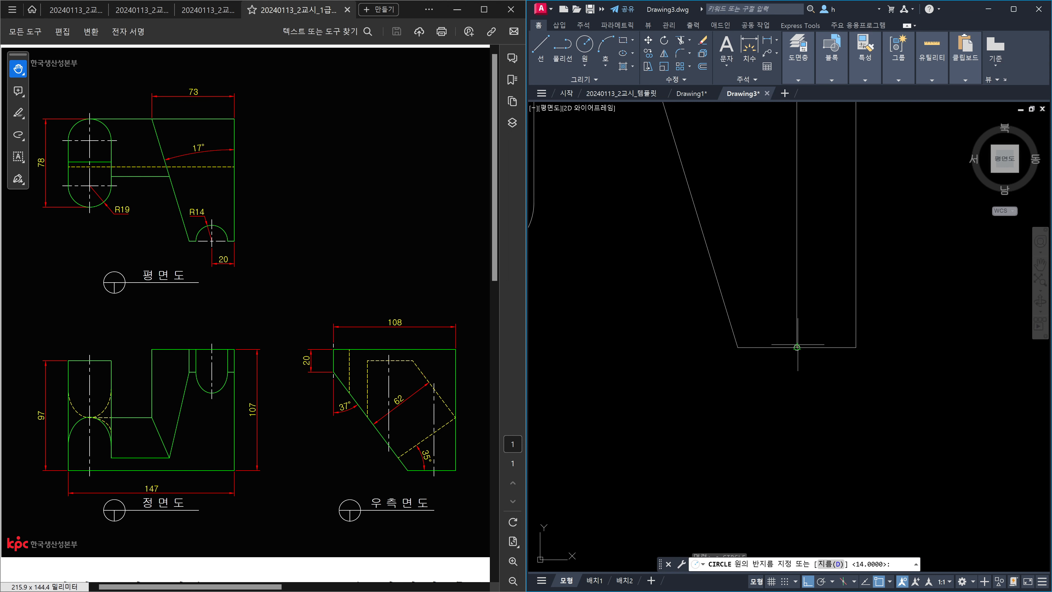
key(Return)
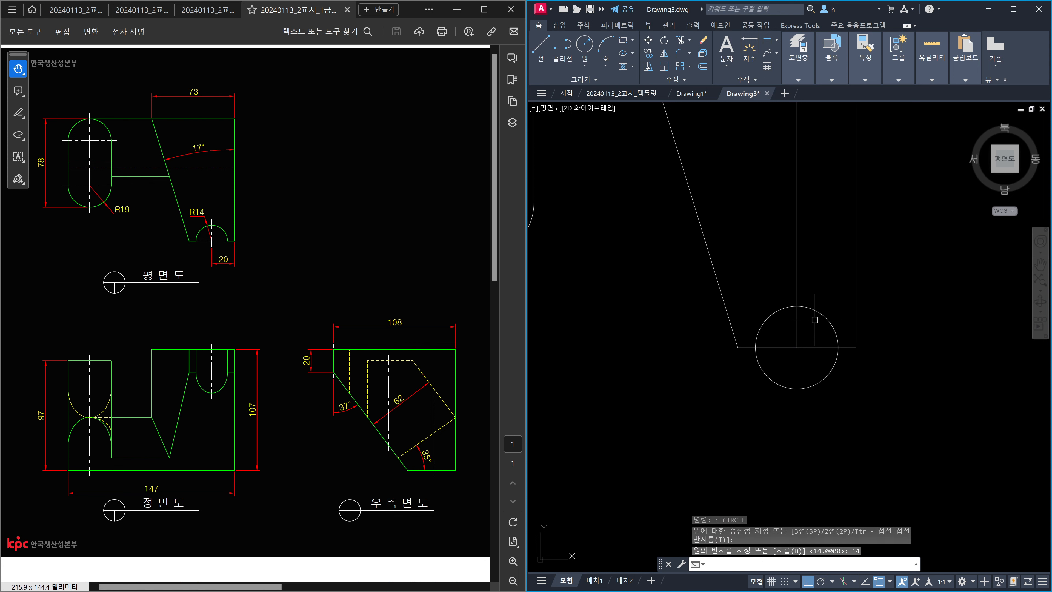
- Erase the offset vertical construction line above the circle
click(814, 267)
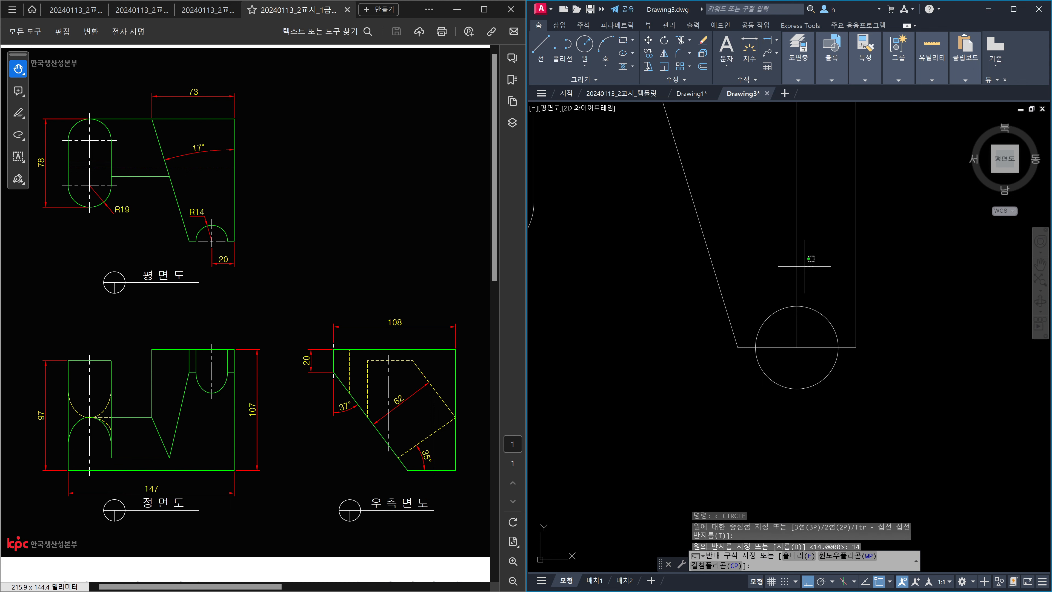
click(771, 261)
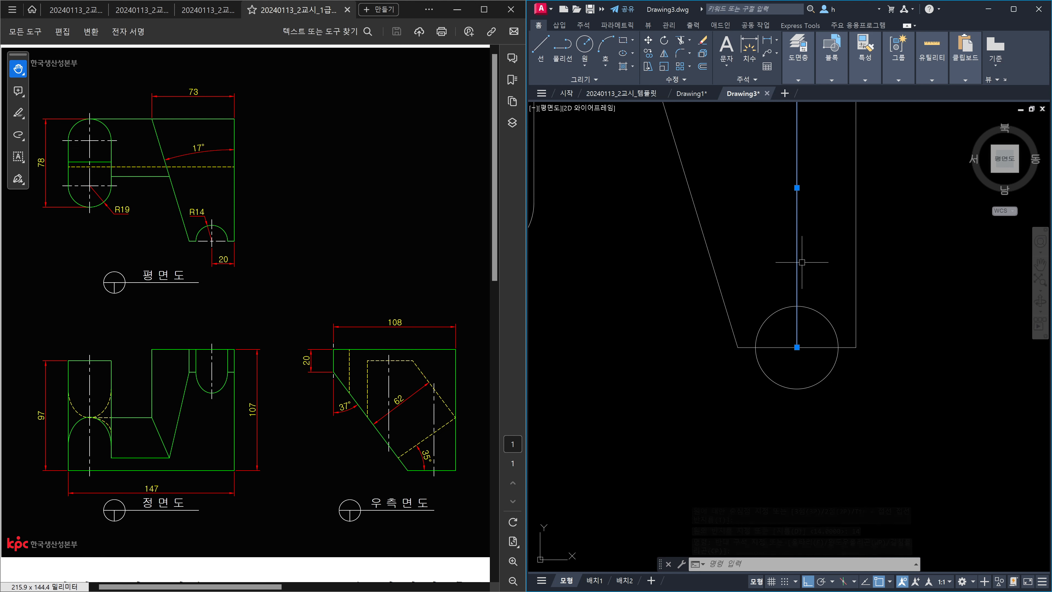
key(Escape)
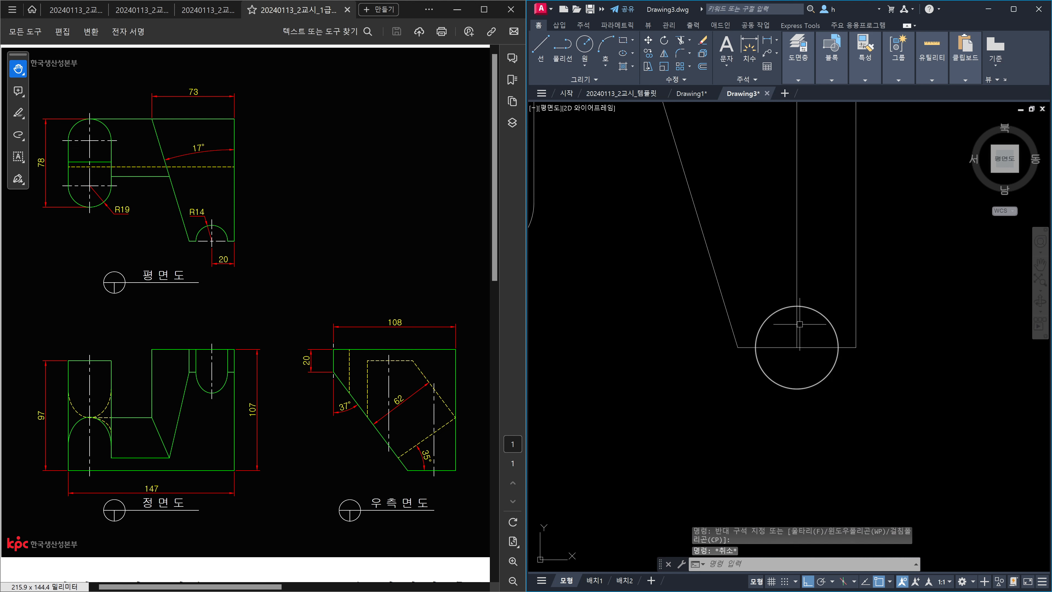
click(796, 277)
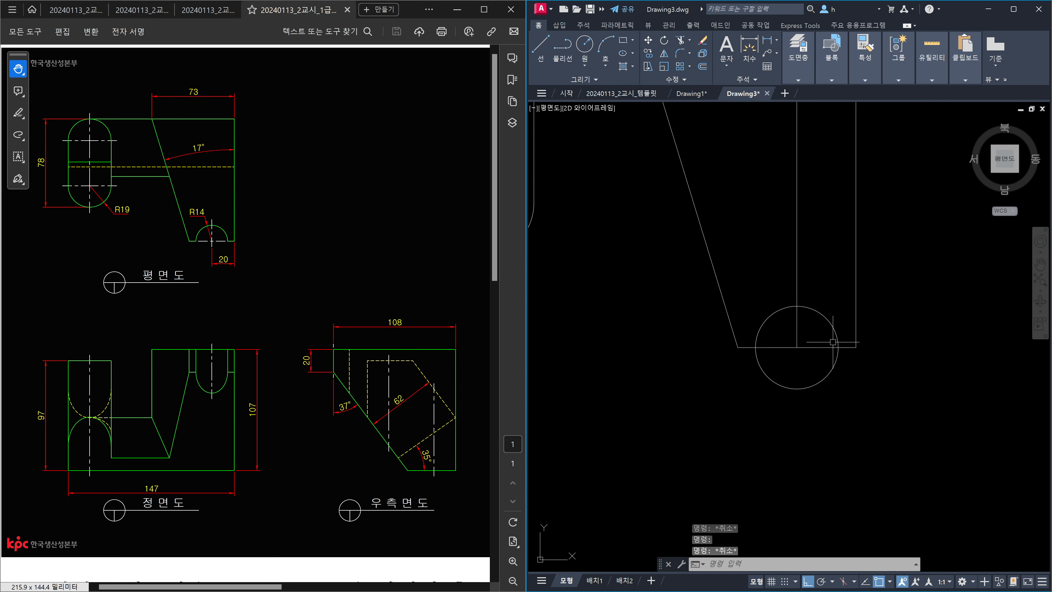
key(Delete)
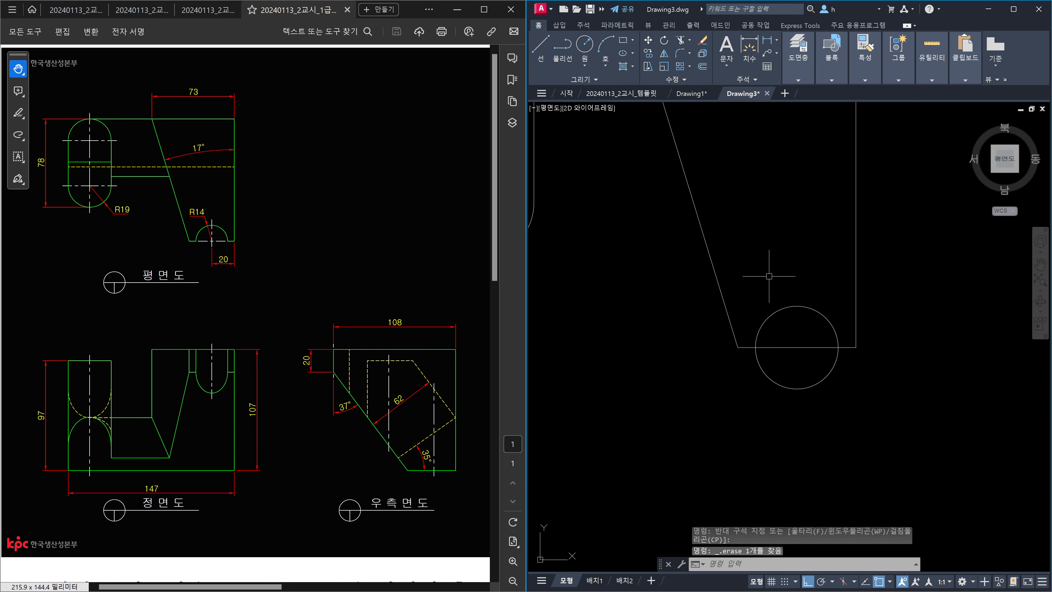
- Undo the offset-based construction back past the original circle's move, and redo that move
key(ctrl+z)
key(ctrl+z)
key(ctrl+z)
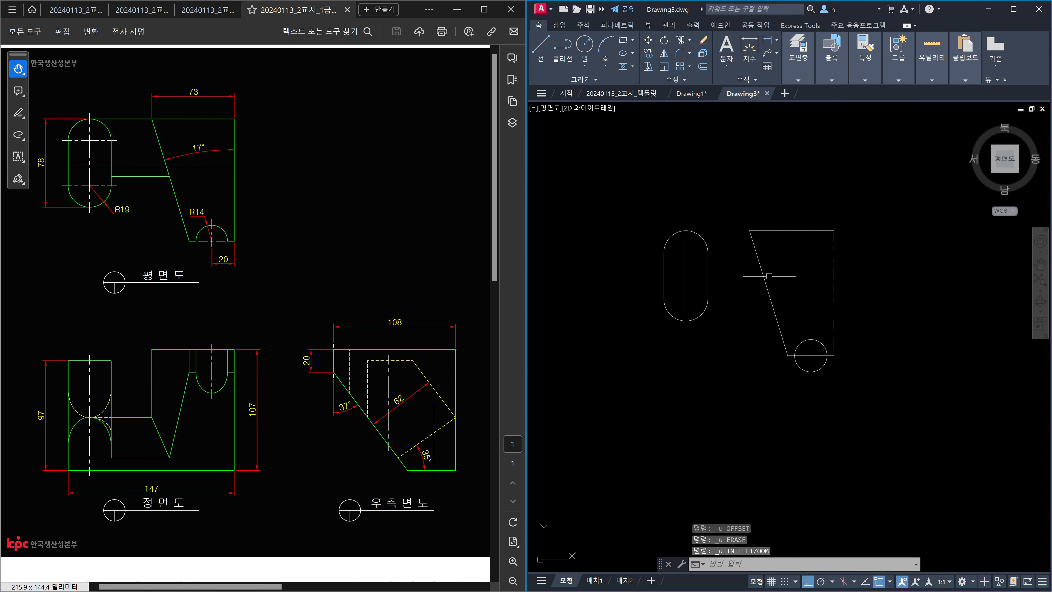
key(ctrl+z)
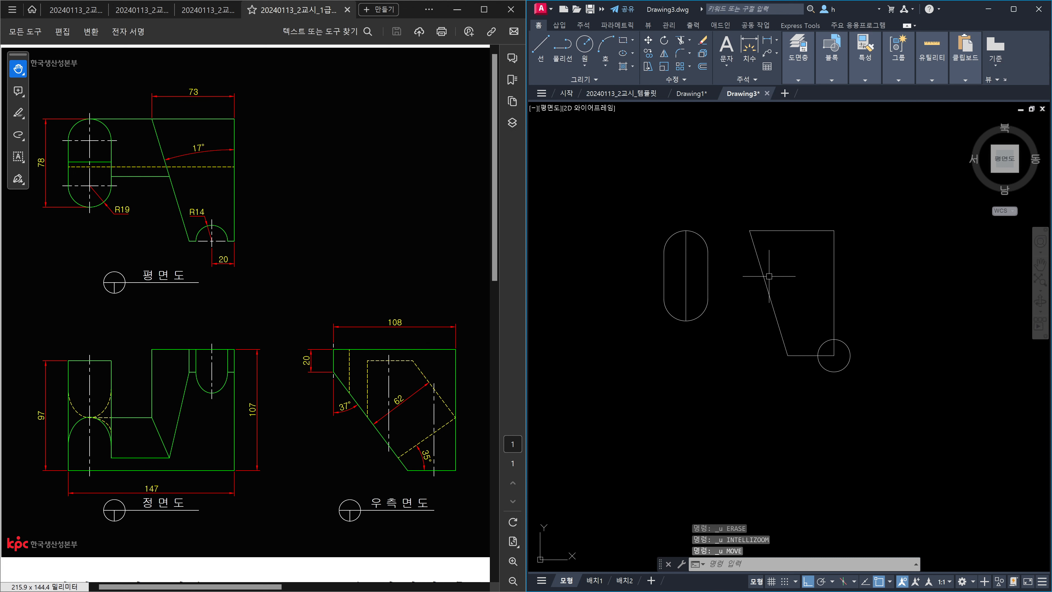
key(ctrl+y)
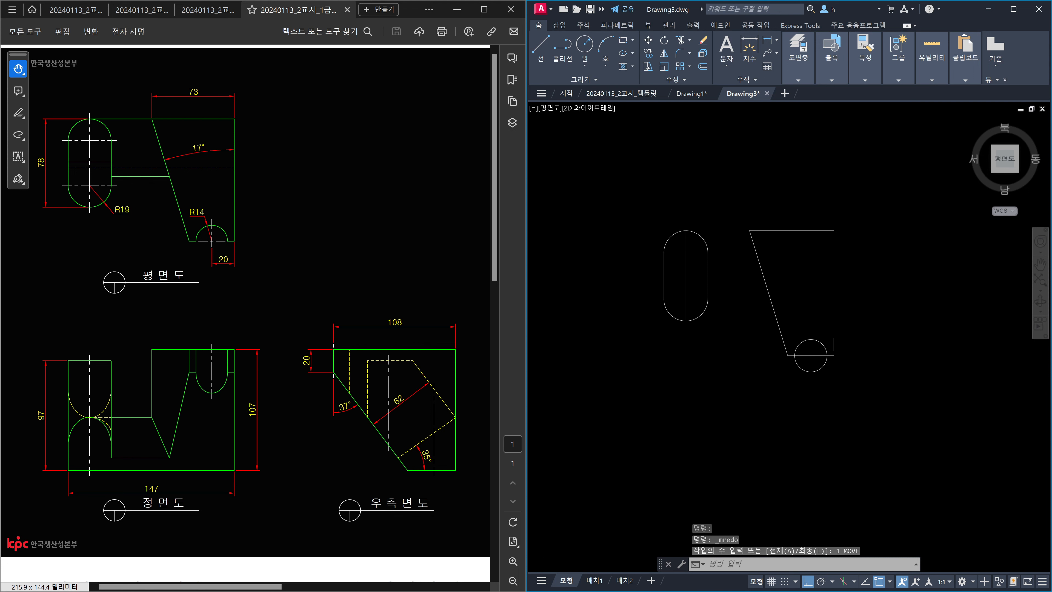
- Trim the circle's lower half and the bottom line's segment inside it, using both objects as cutting edges, to form the notch
scroll(827, 347, up, 4)
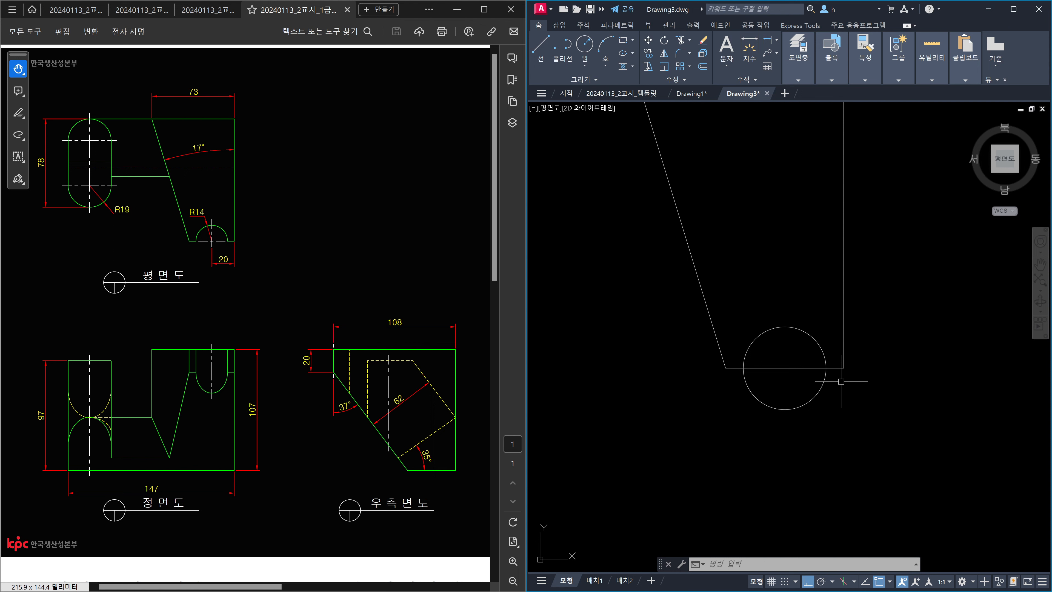
key(Escape)
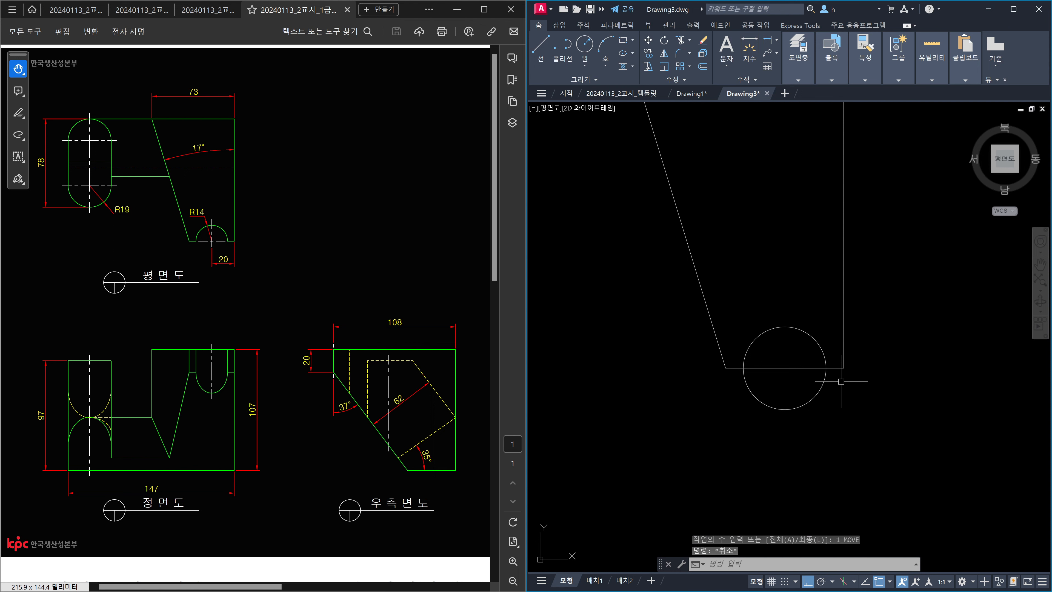
text(tr)
key(Return)
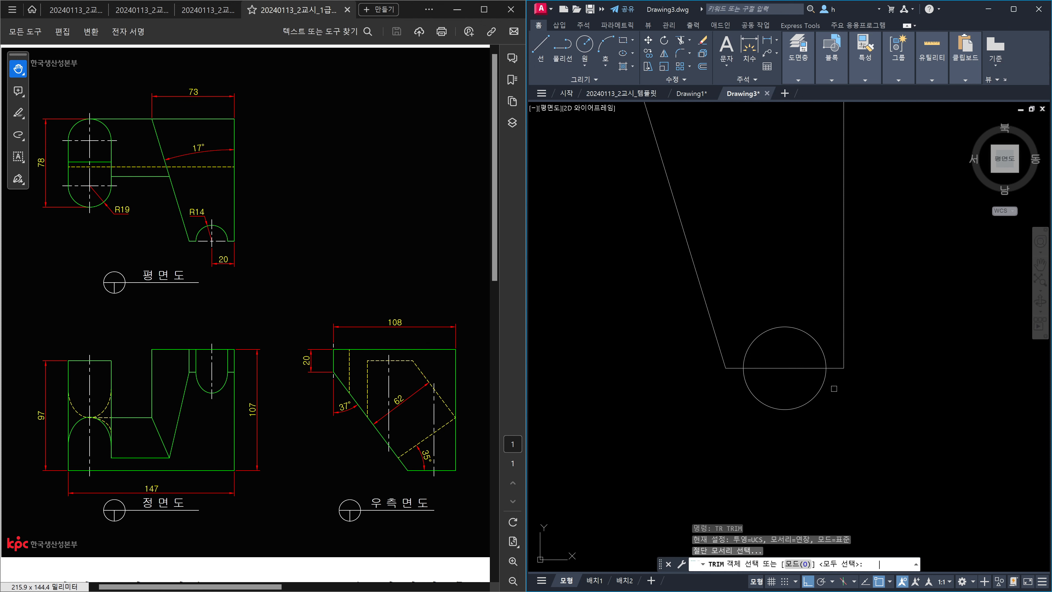
click(833, 388)
click(804, 351)
key(Return)
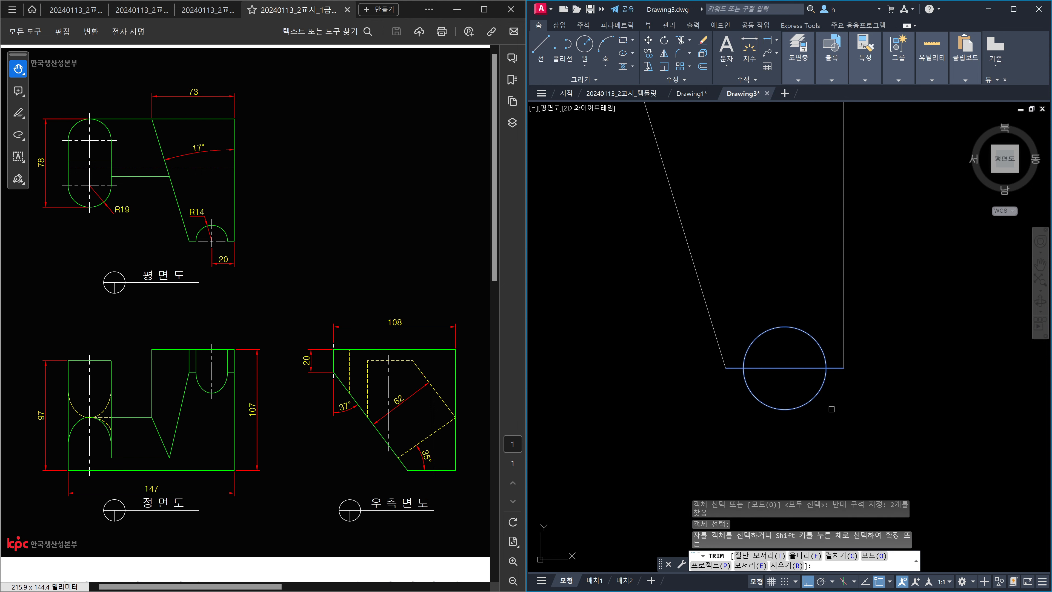
click(829, 409)
click(800, 387)
click(801, 380)
click(787, 357)
key(Escape)
scroll(788, 357, down, 4)
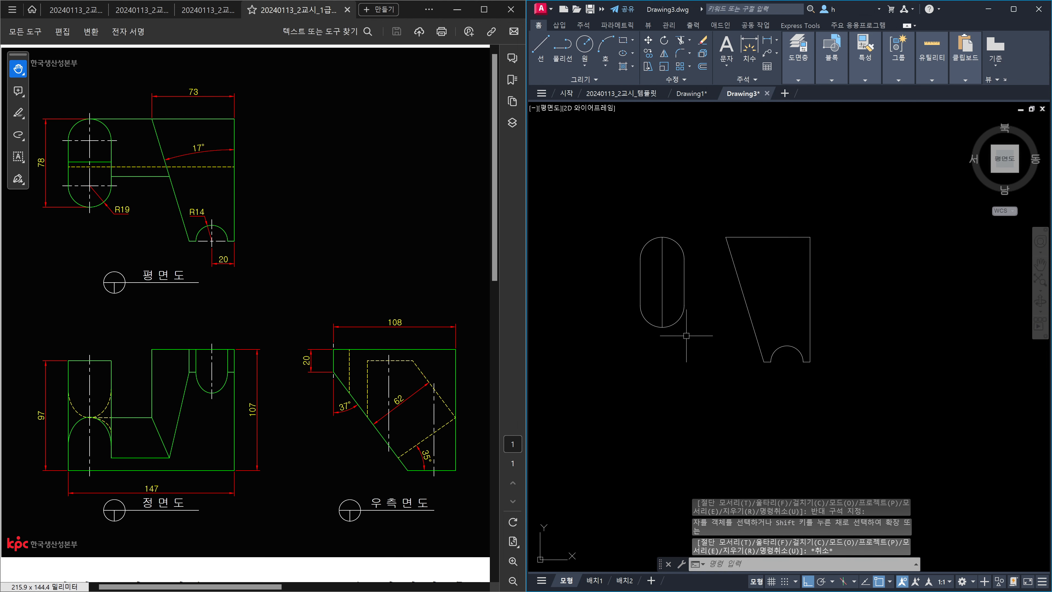
- Join the slot's two arcs and two straight sides into one polyline, leaving out its centre line
scroll(686, 335, up, 2)
text(j)
key(Return)
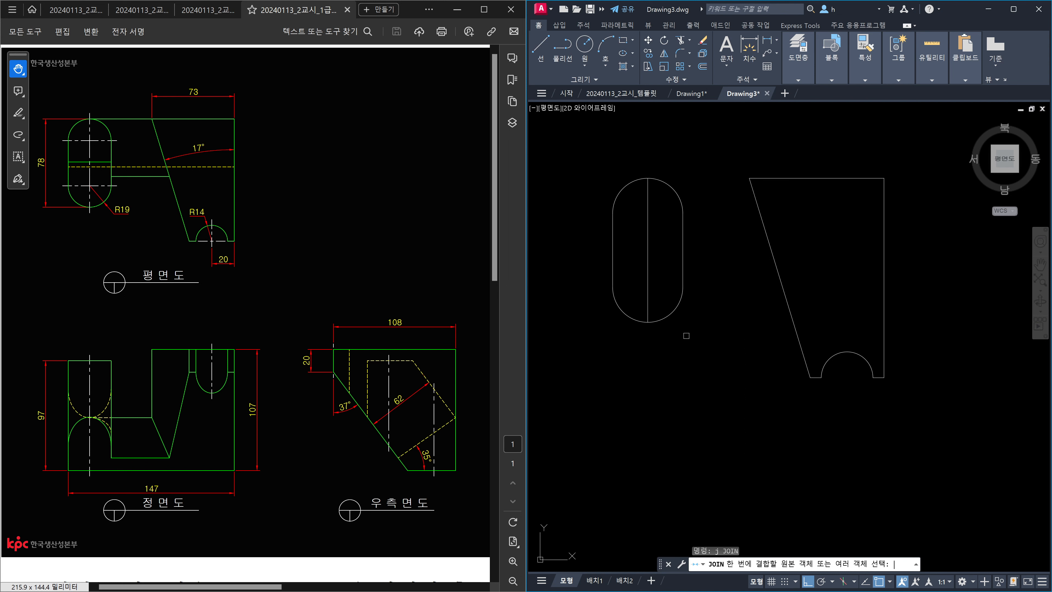
click(697, 341)
click(671, 199)
click(637, 234)
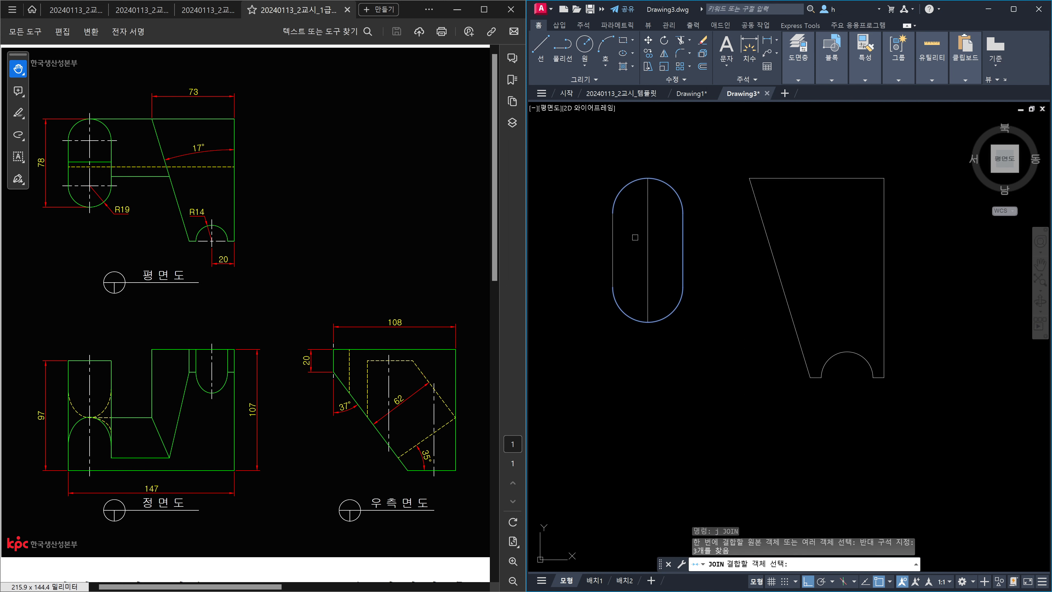
click(603, 234)
key(Return)
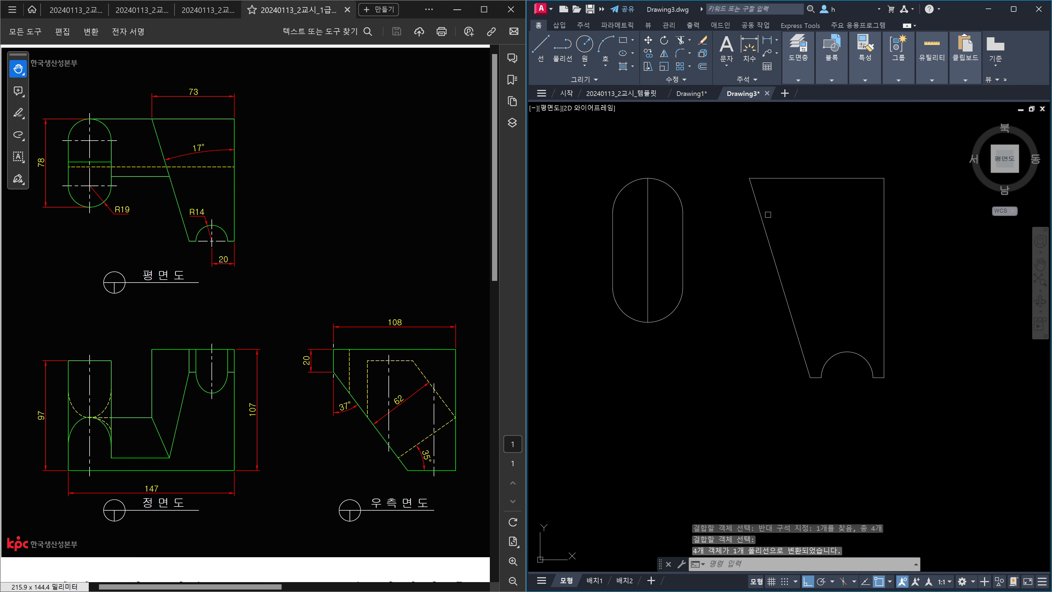
- Join all lines and the notch arc of the tapered profile into one polyline
key(Return)
click(733, 149)
click(952, 449)
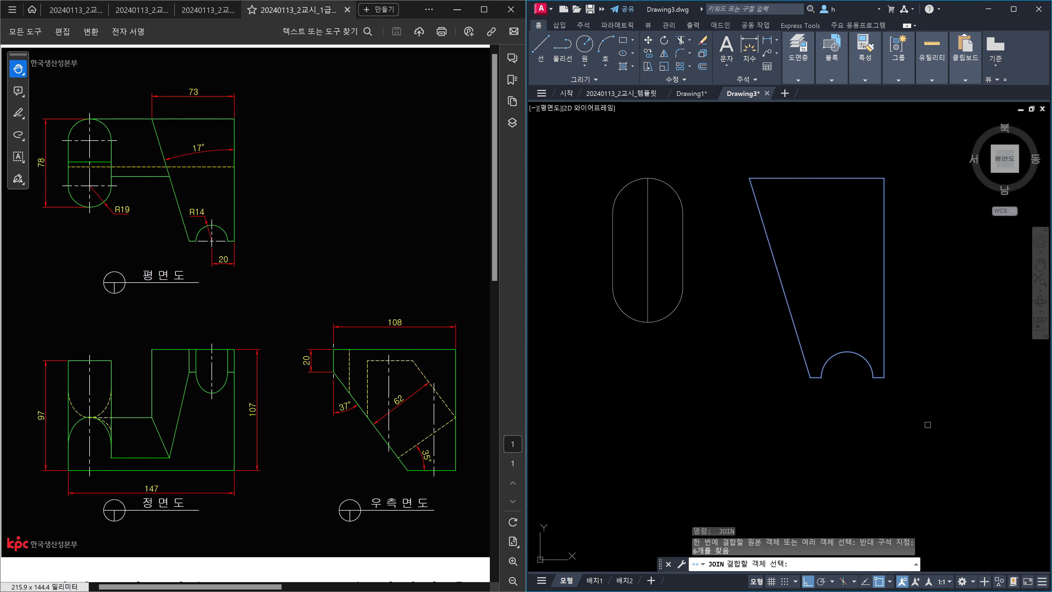
- Check the joined tapered profile, the slot outline and the slot's separate centre line by selecting each in turn
click(904, 326)
click(869, 315)
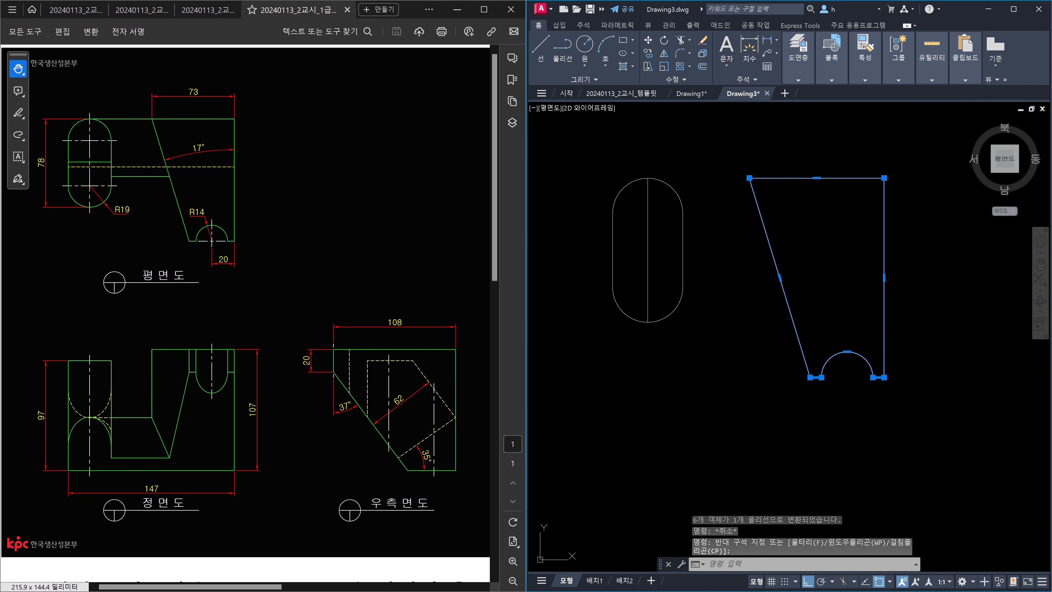
key(Escape)
click(695, 295)
click(674, 275)
key(Escape)
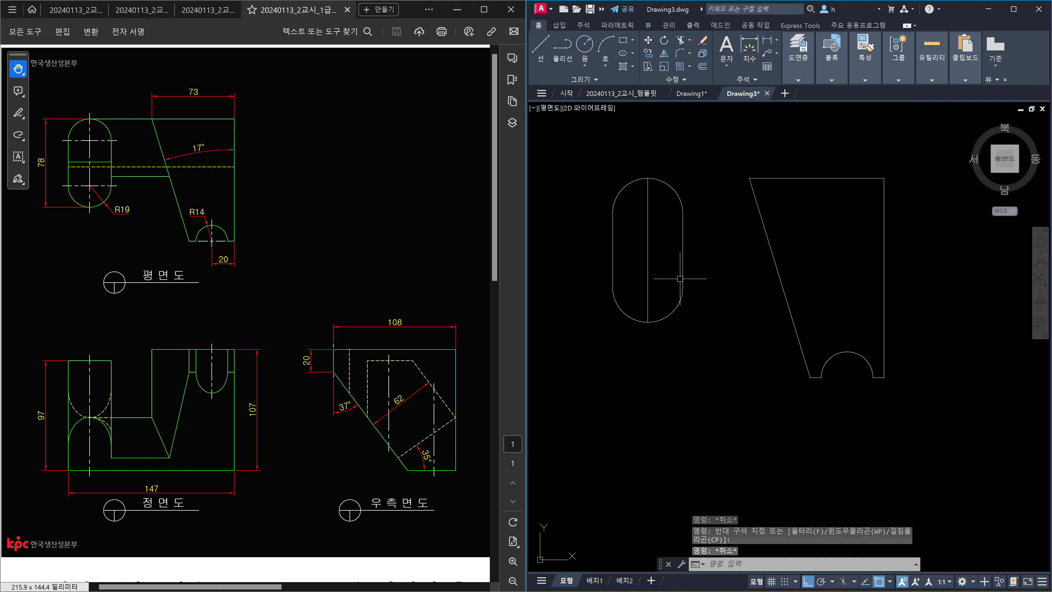
click(668, 264)
click(643, 248)
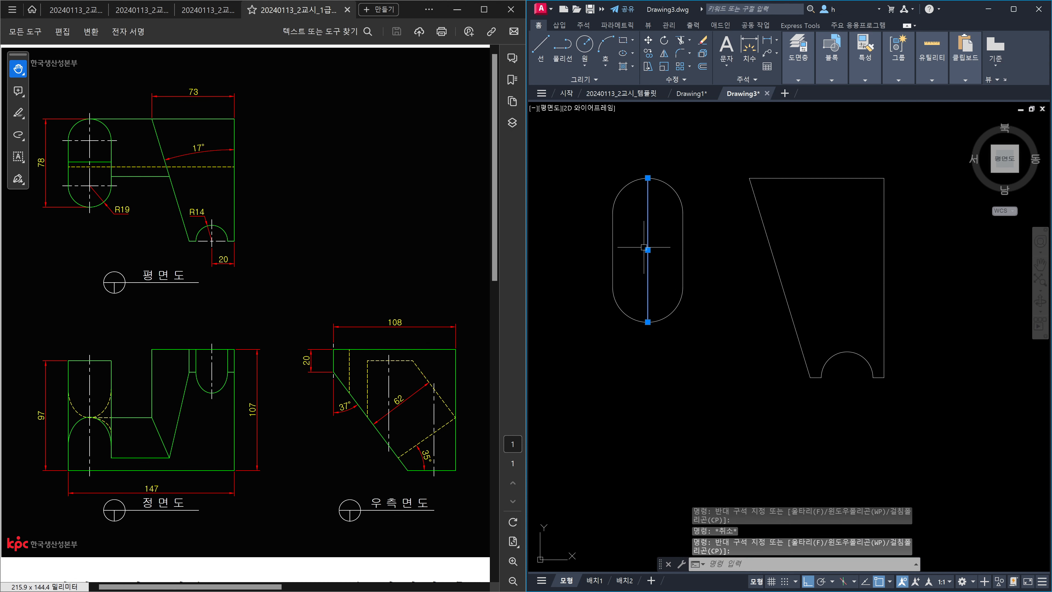
key(Escape)
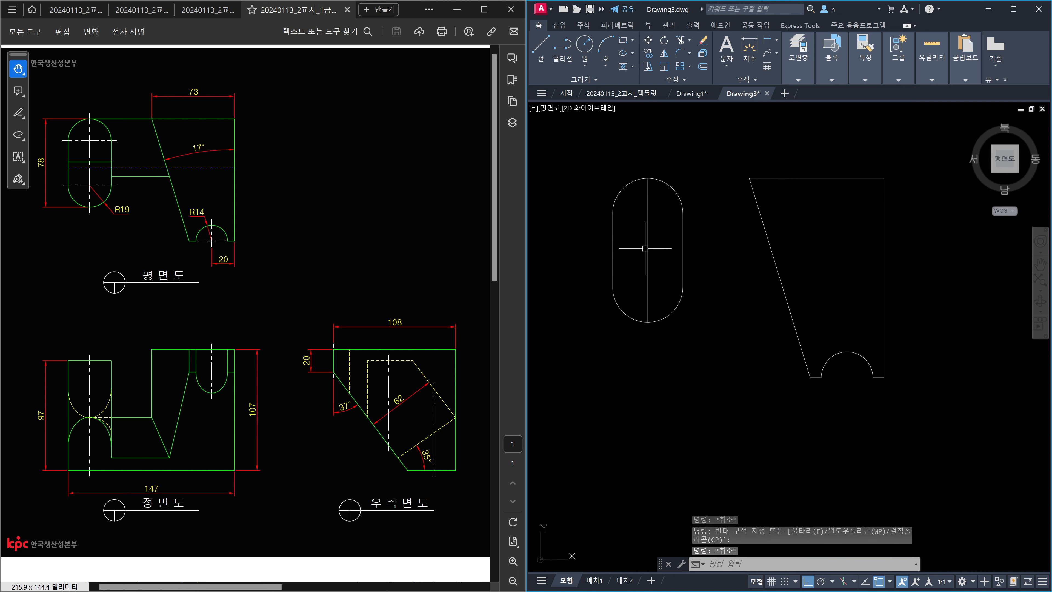
key(Escape)
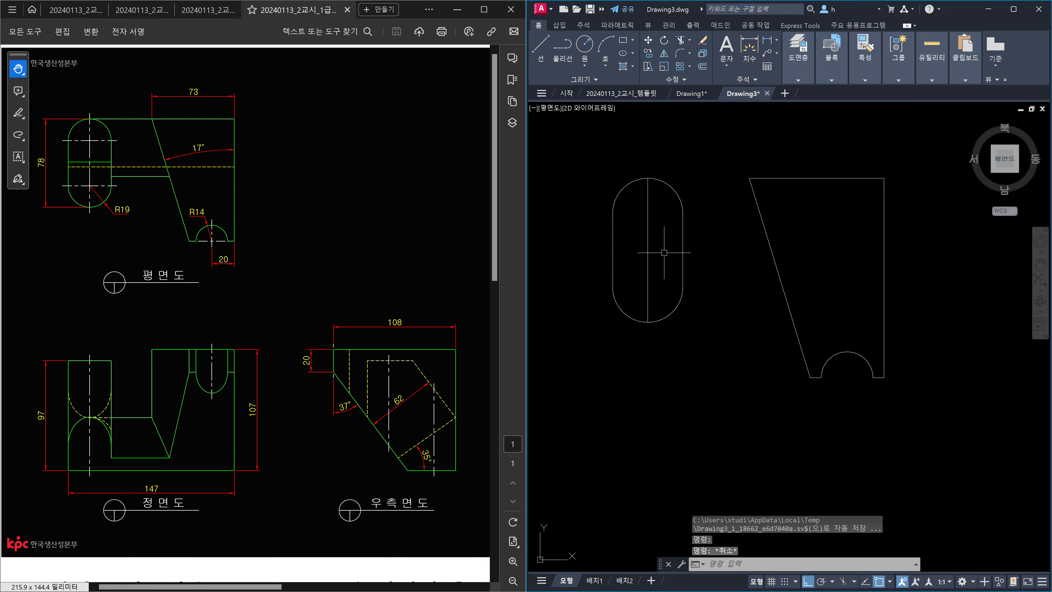
key(Escape)
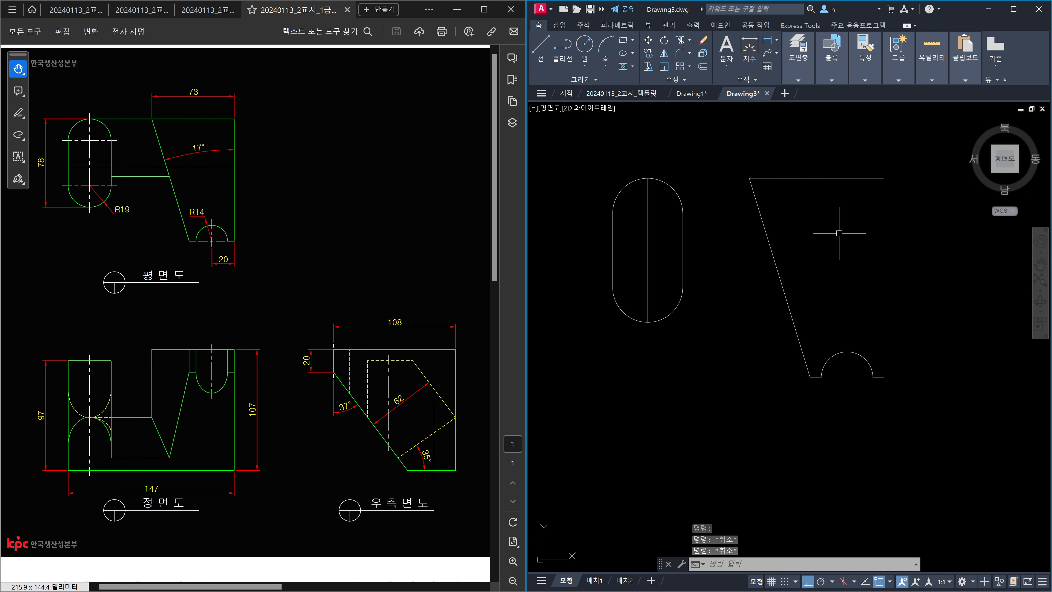
- Switch the drawing to the southeast isometric view with both outlines in sight
click(1015, 171)
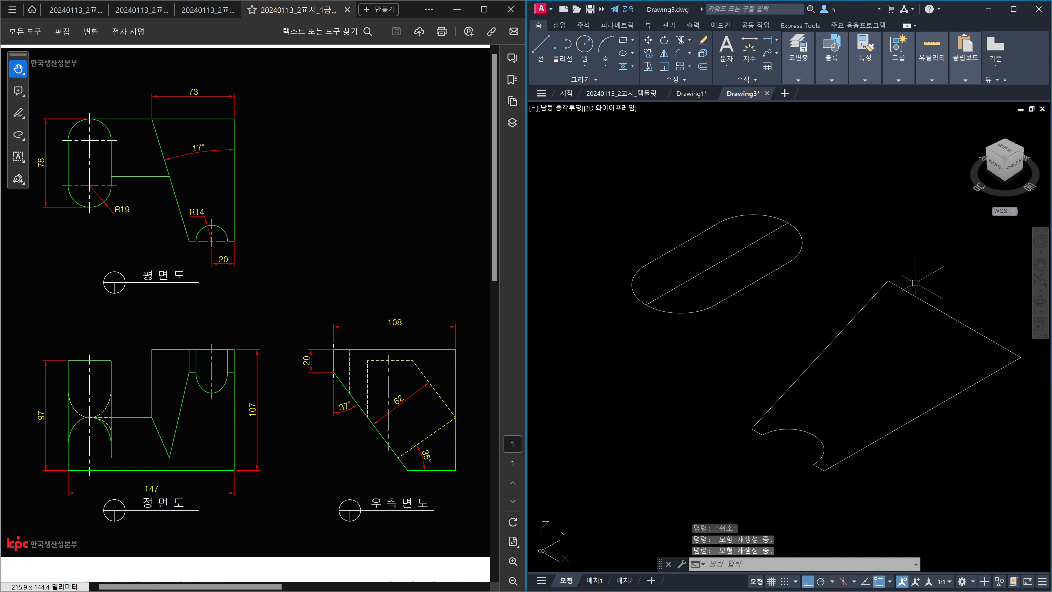
scroll(902, 299, up, 3)
scroll(902, 299, down, 5)
scroll(831, 310, up, 1)
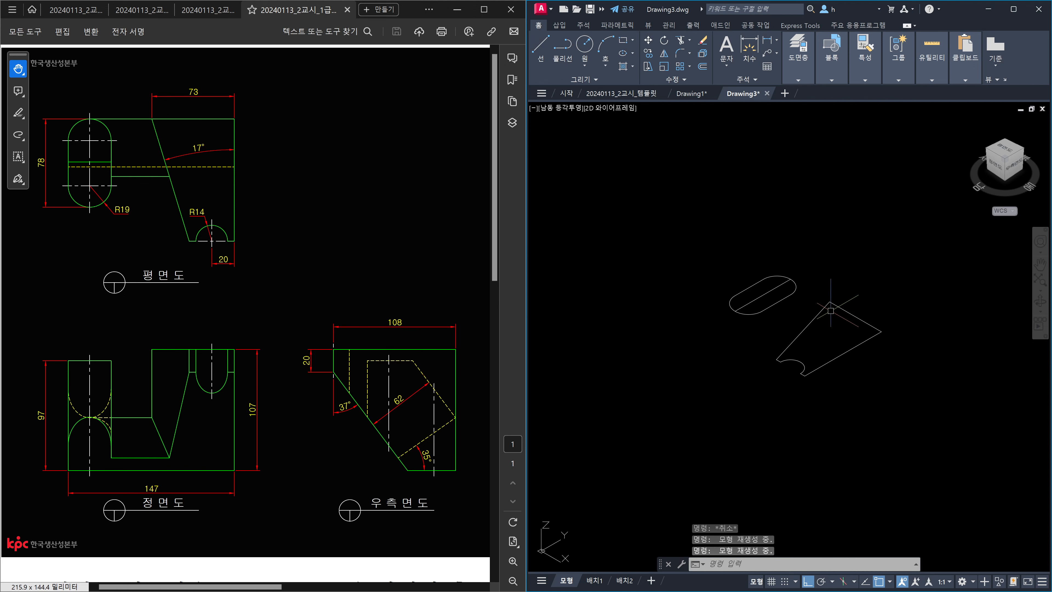
- Extrude the closed slot outline to a height of 97 mm
key(Escape)
key(Escape)
text(EXT)
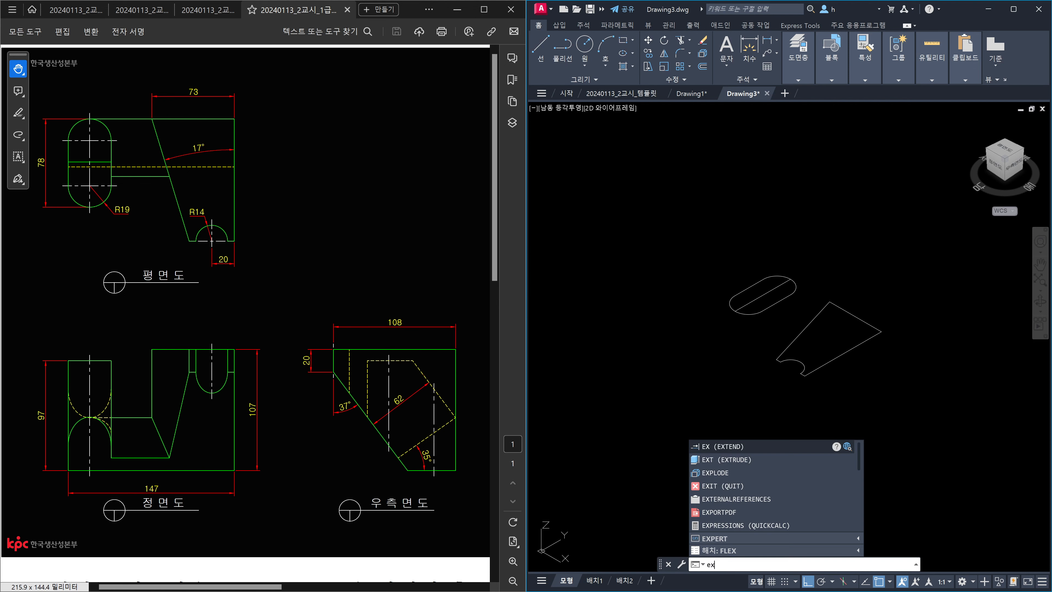
key(Return)
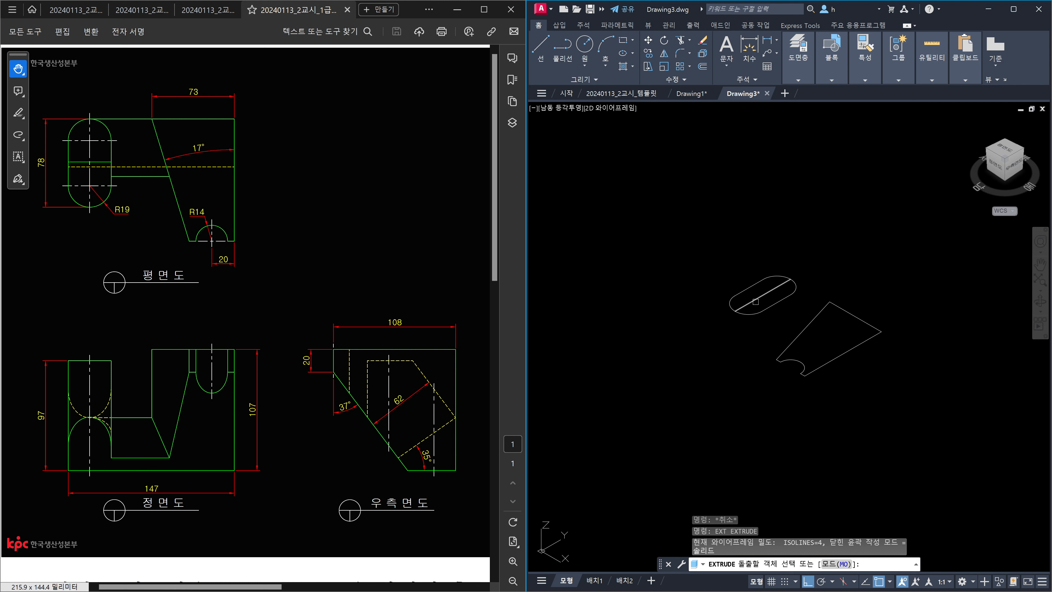
click(763, 306)
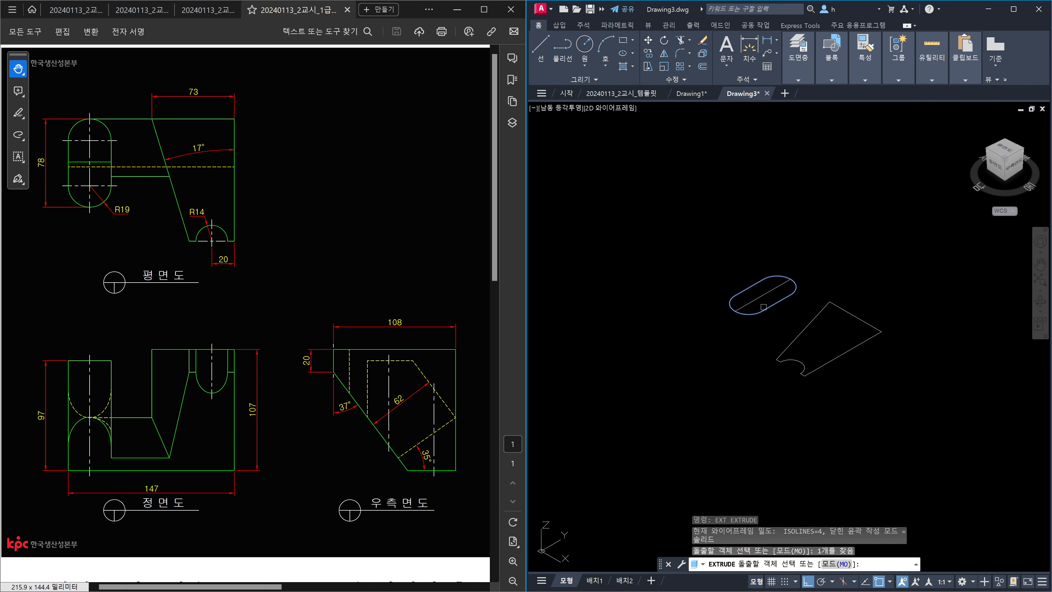
key(Return)
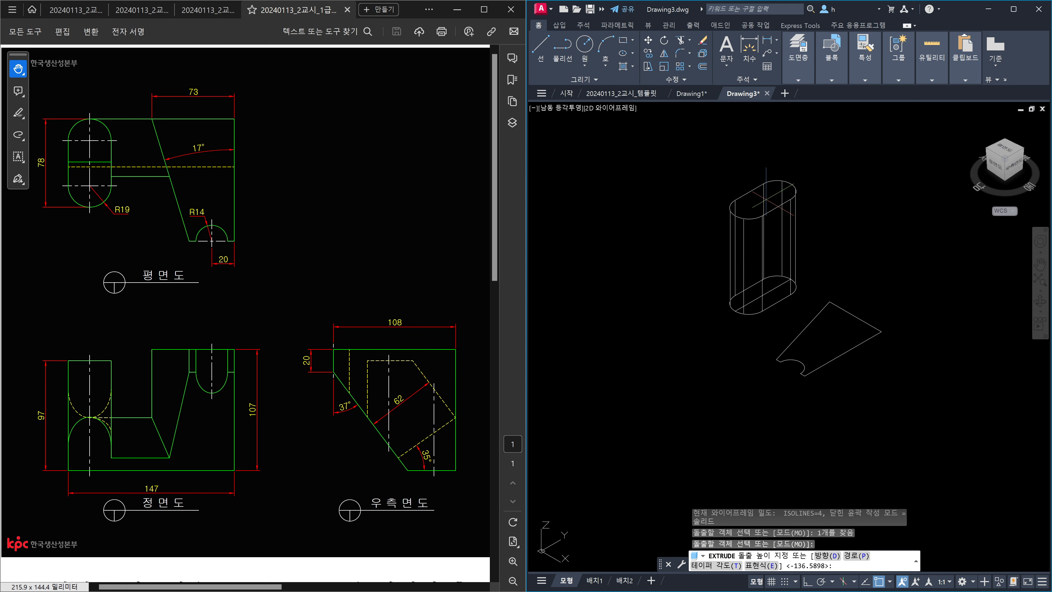
text(97)
key(Return)
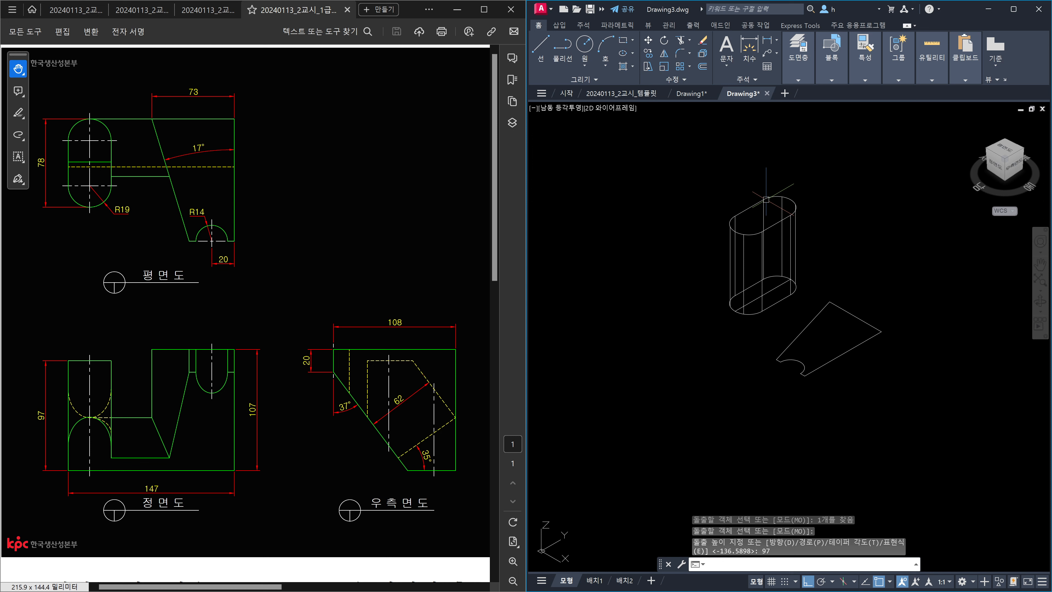
key(Escape)
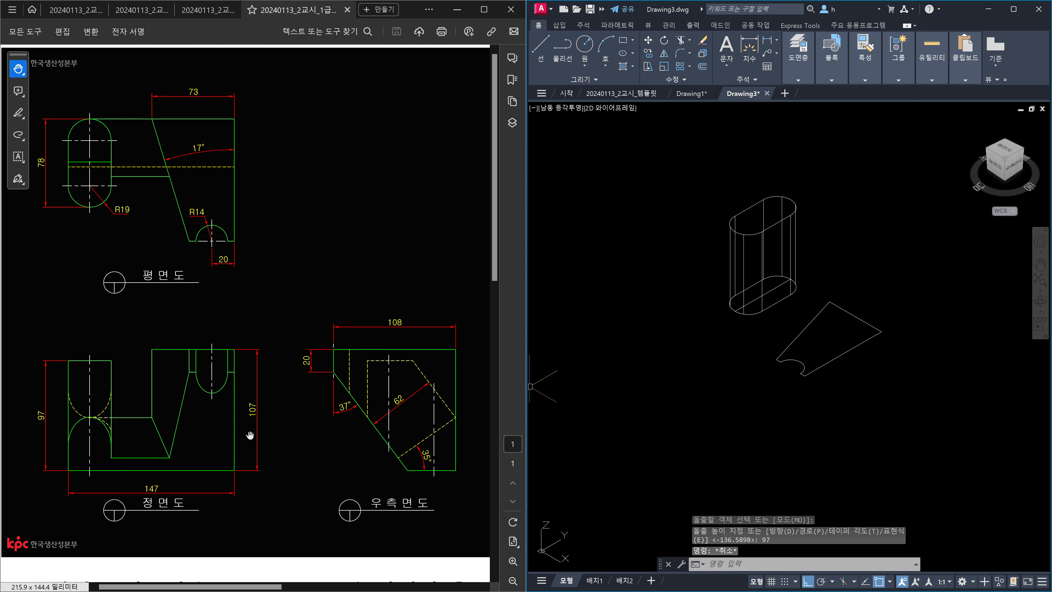
- Extrude the joined tapered profile with the arc notch to a height of 107 mm
key(Return)
click(854, 345)
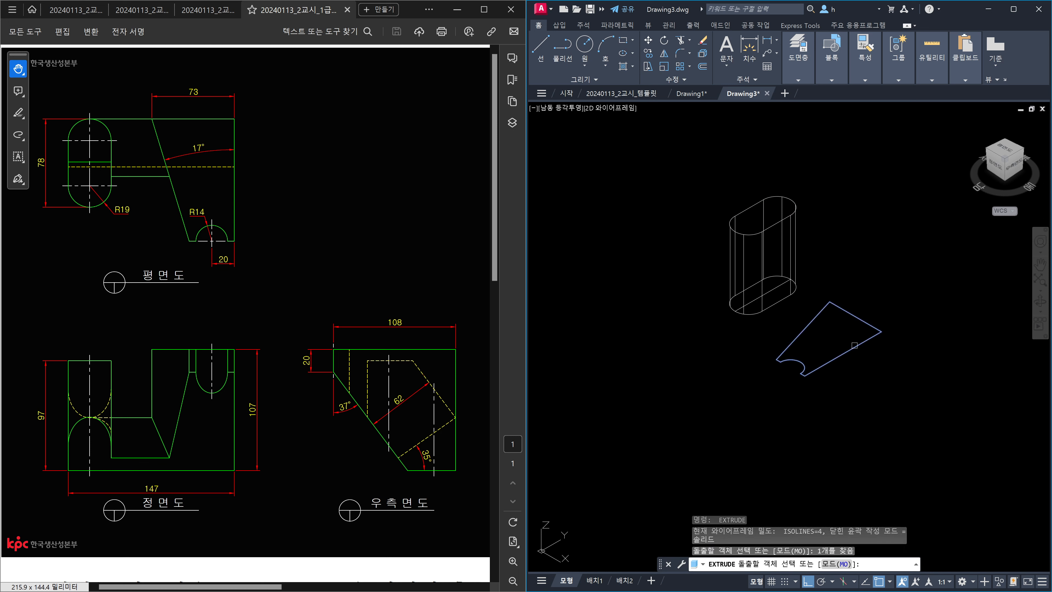
key(Return)
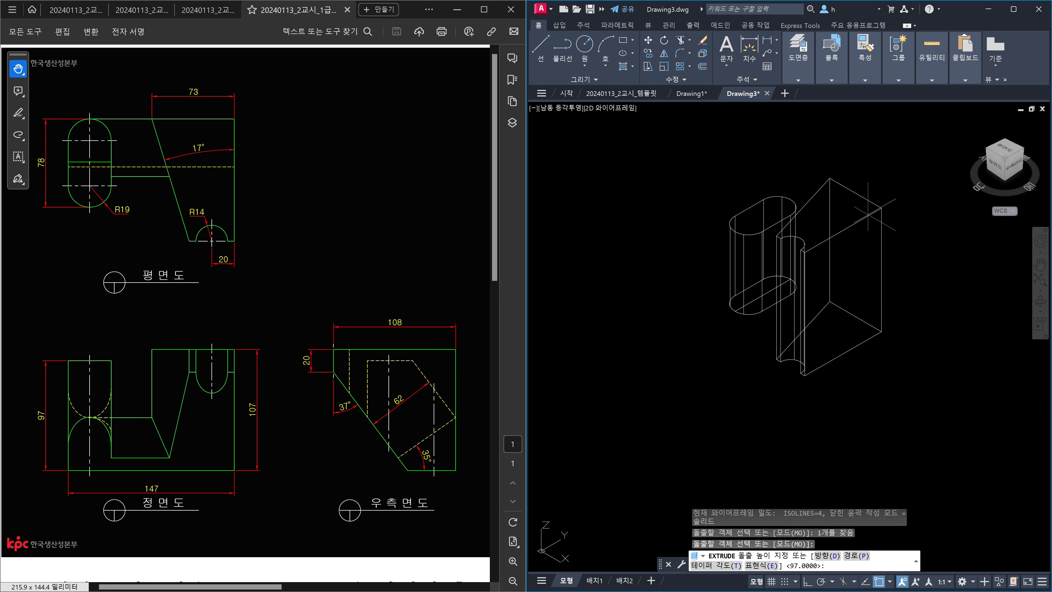
text(107)
key(Escape)
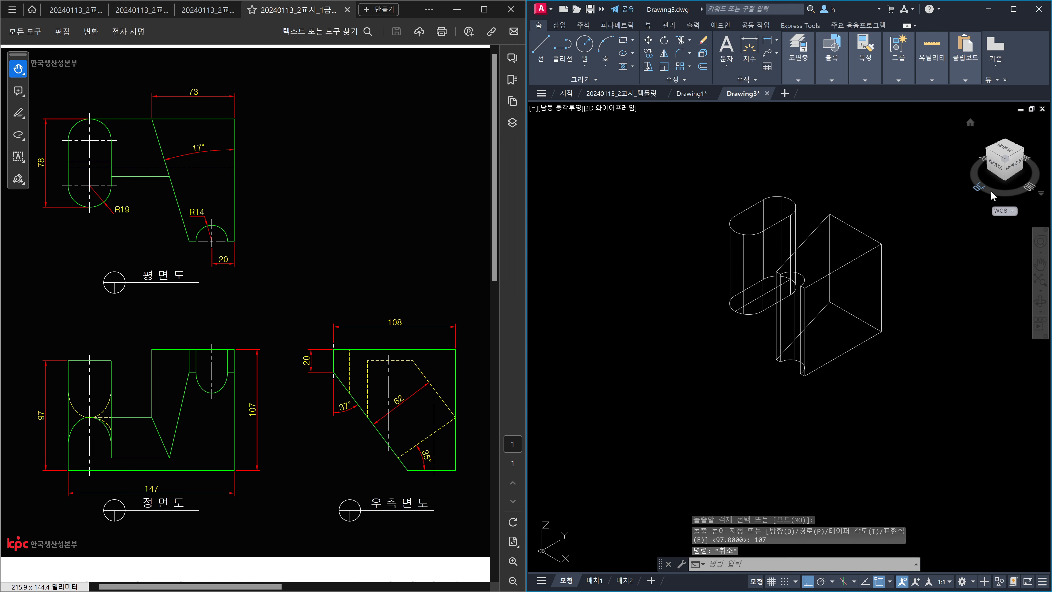
- Look at both solids in the right side view, and return to the southeast isometric view
click(1013, 167)
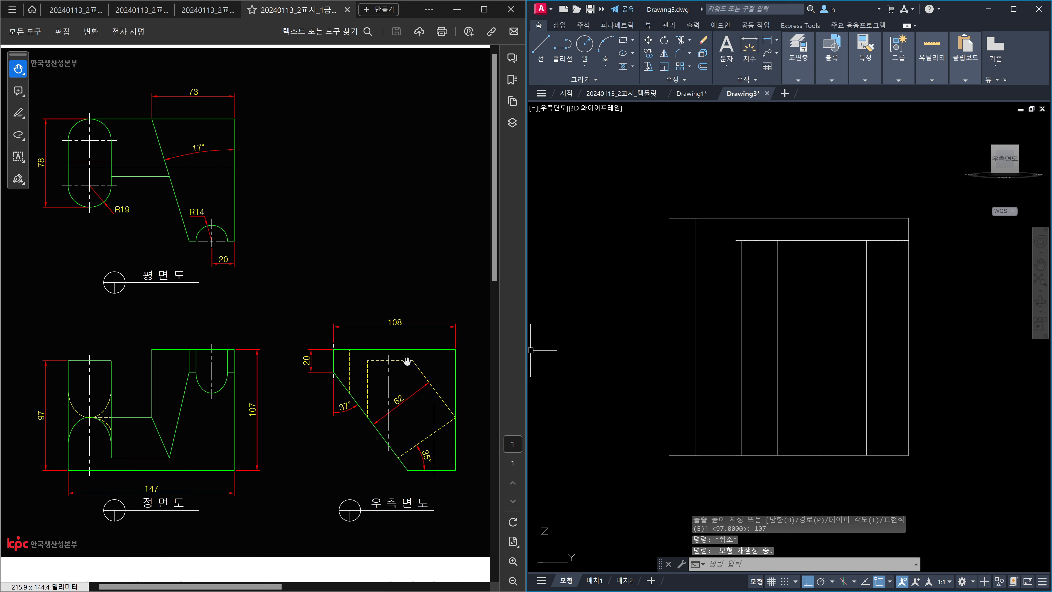
mouse_move(1013, 160)
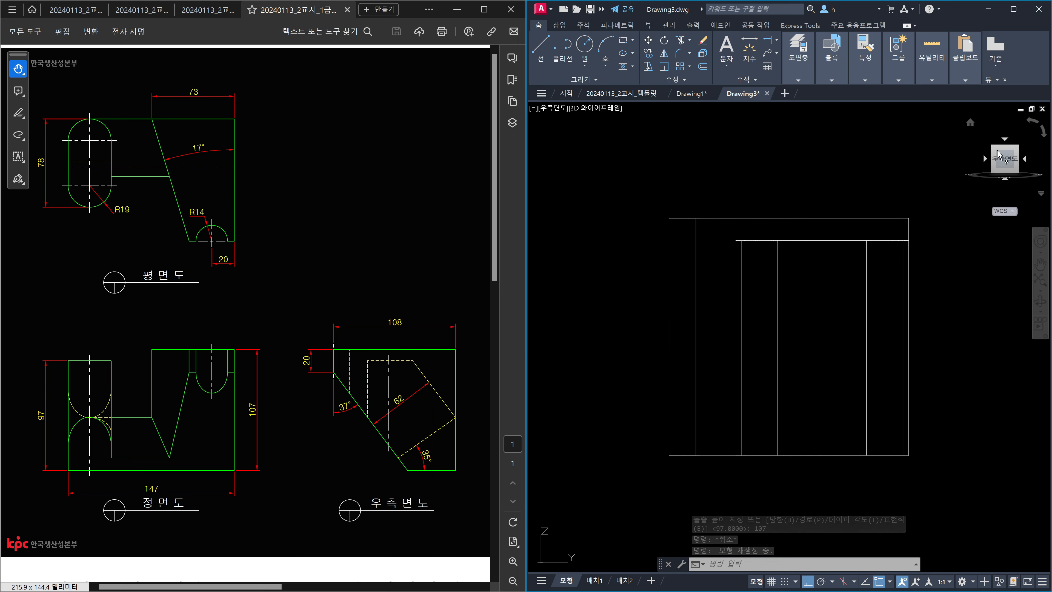
click(970, 123)
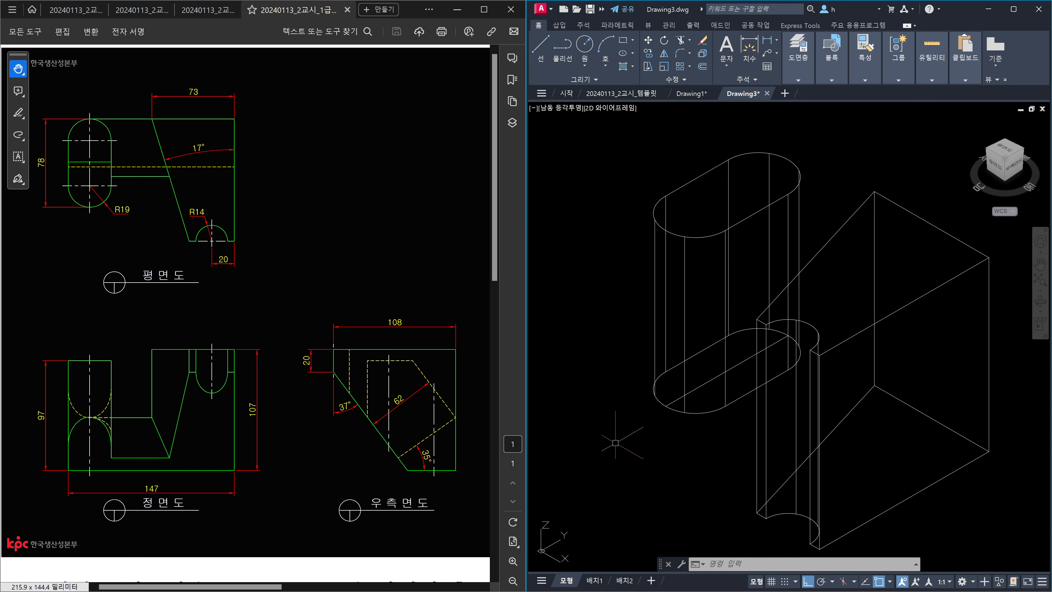
- Start a new UCS with its origin in empty space beside the base of the slot solid
text(ucs)
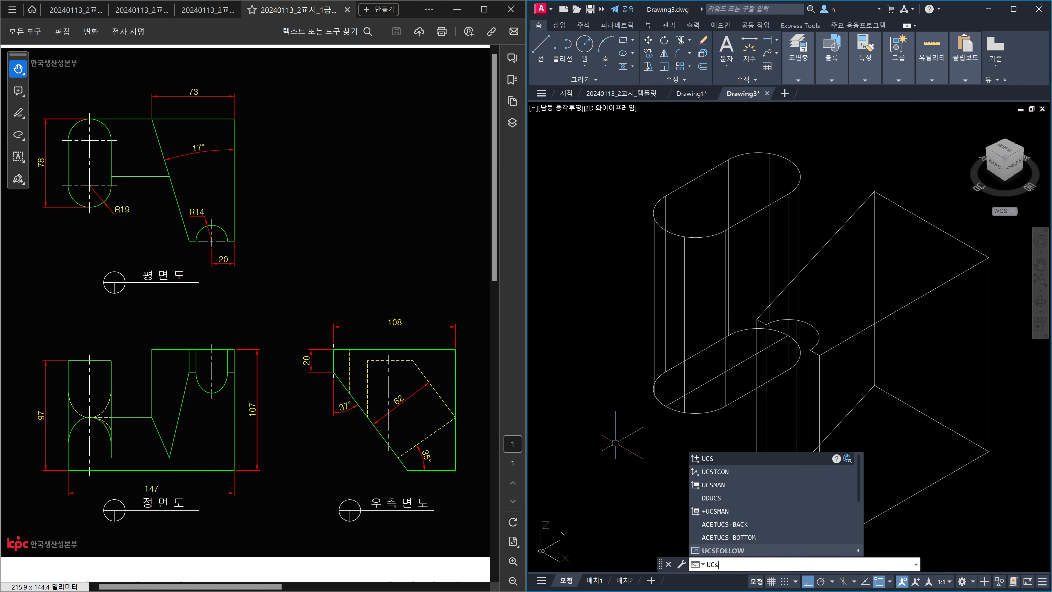
key(Return)
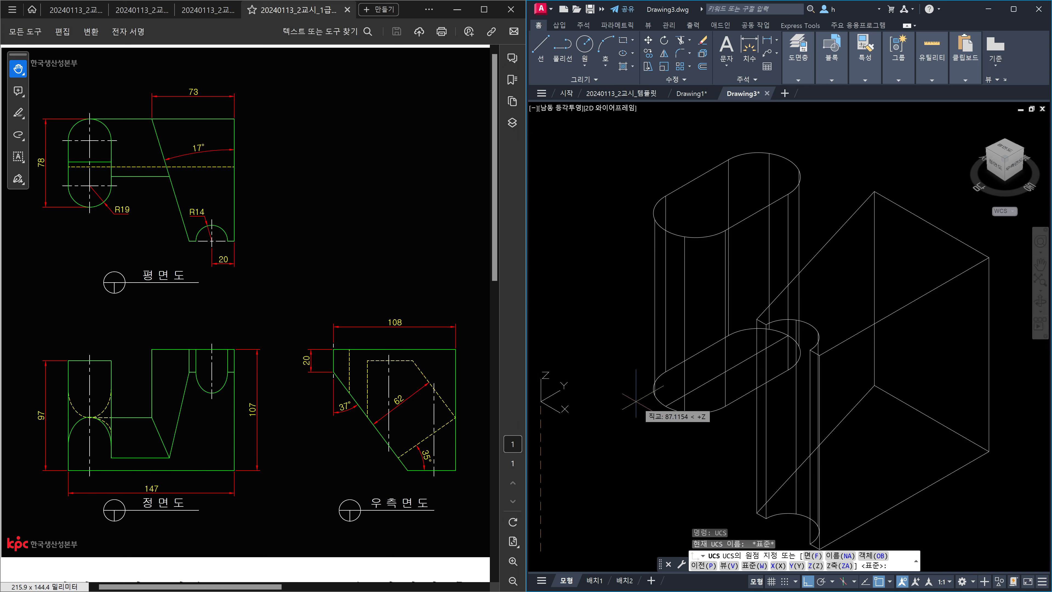
click(604, 403)
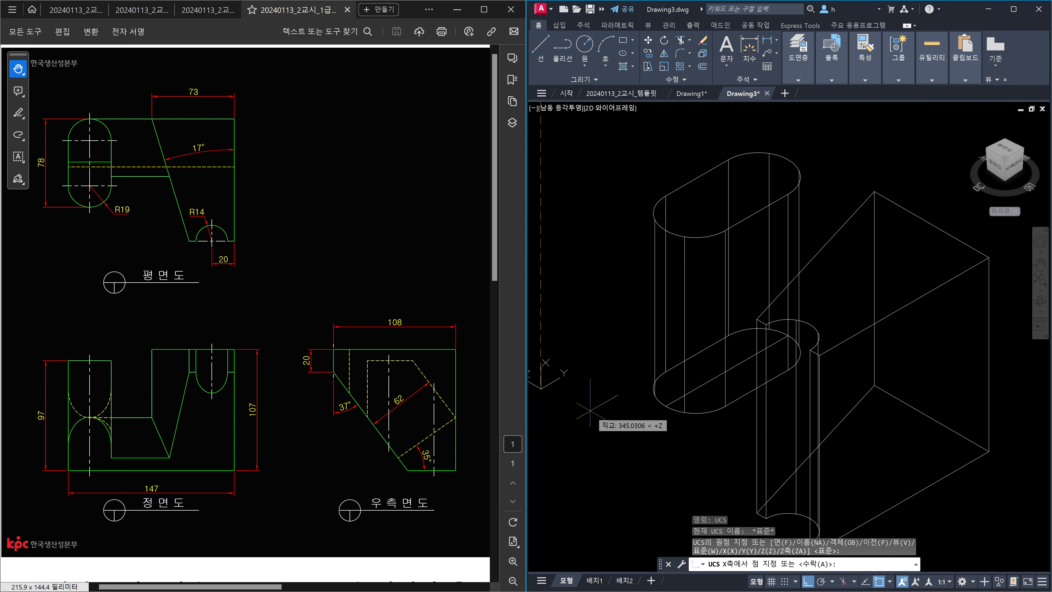
scroll(586, 408, down, 4)
middle_drag(583, 408, 647, 382)
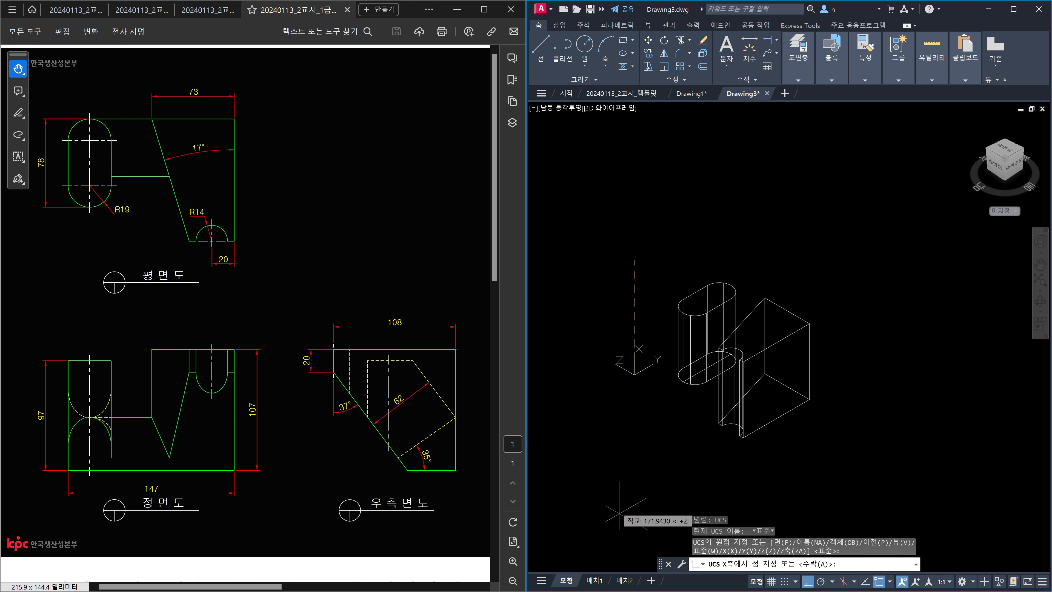
scroll(634, 497, down, 3)
middle_drag(634, 497, 645, 360)
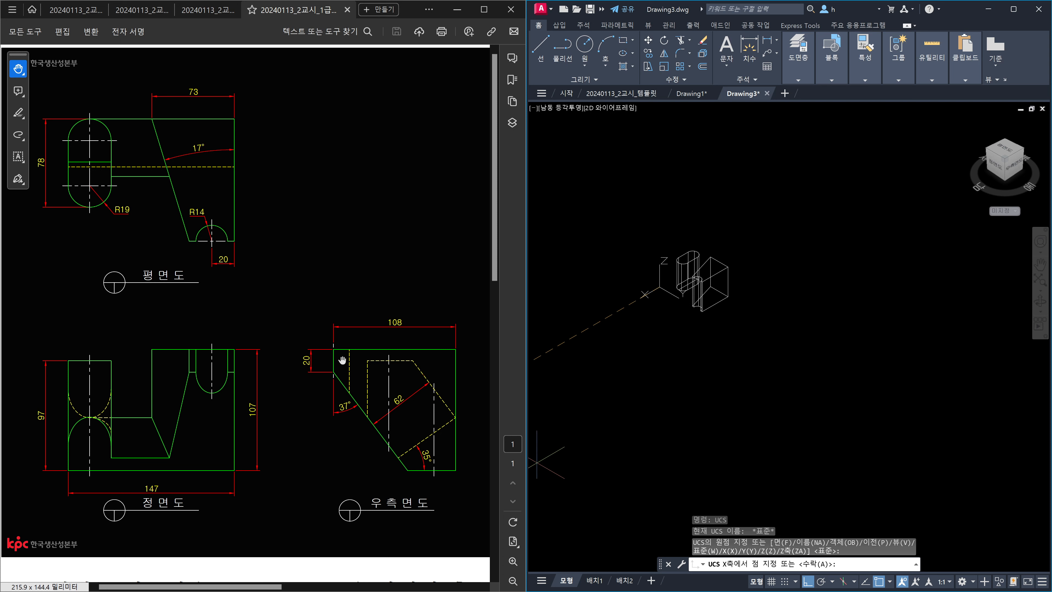
key(ctrl+2)
mouse_move(334, 351)
mouse_down()
mouse_move(333, 447)
mouse_move(340, 441)
mouse_move(317, 490)
mouse_move(338, 480)
mouse_up()
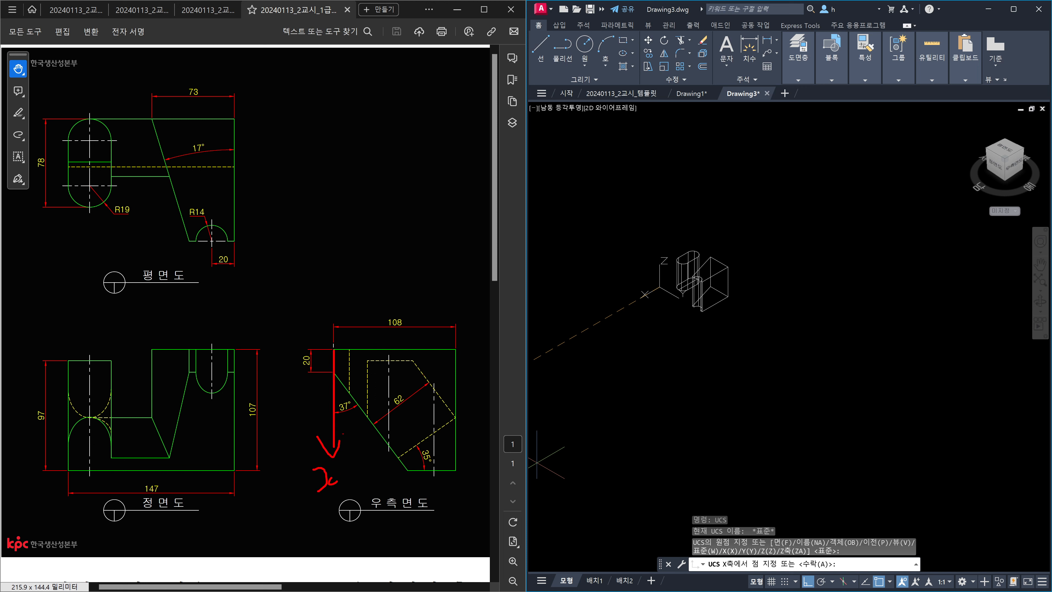
drag(340, 429, 366, 421)
mouse_move(336, 352)
mouse_down()
mouse_move(424, 351)
mouse_move(419, 360)
mouse_up()
mouse_move(458, 353)
mouse_down()
mouse_move(450, 371)
mouse_move(477, 364)
mouse_up()
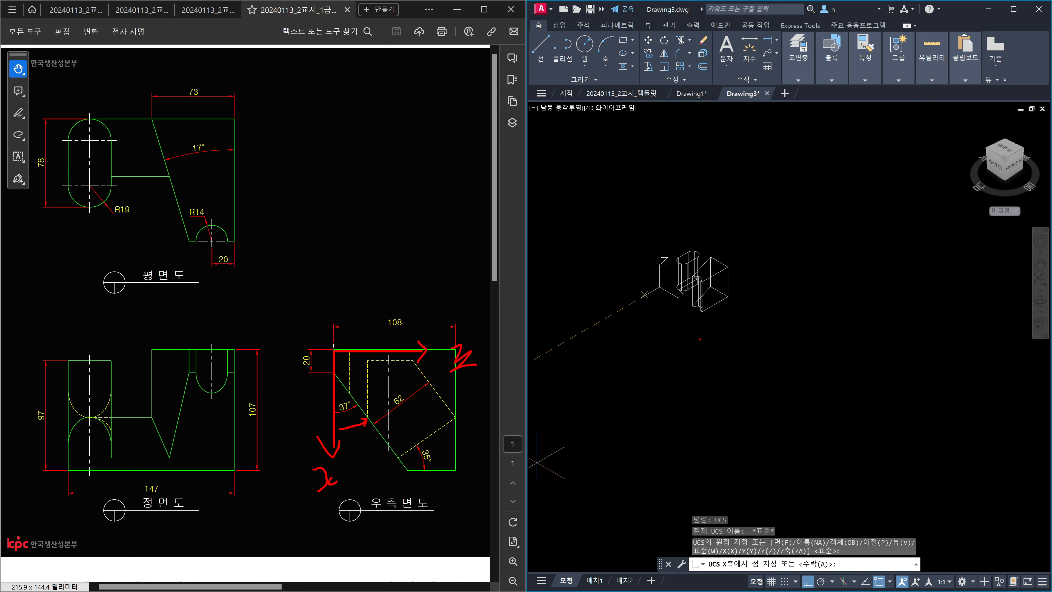
key(Escape)
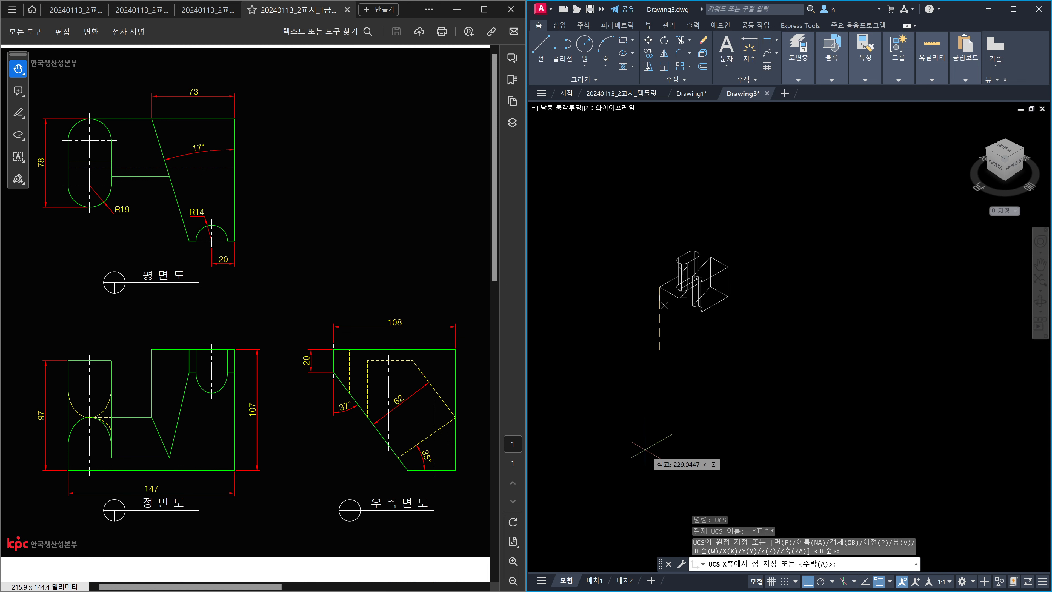
- Point the new UCS's X axis straight down along world -Z and its Y axis along world +Y, parallel to the tapered block's side face
click(645, 450)
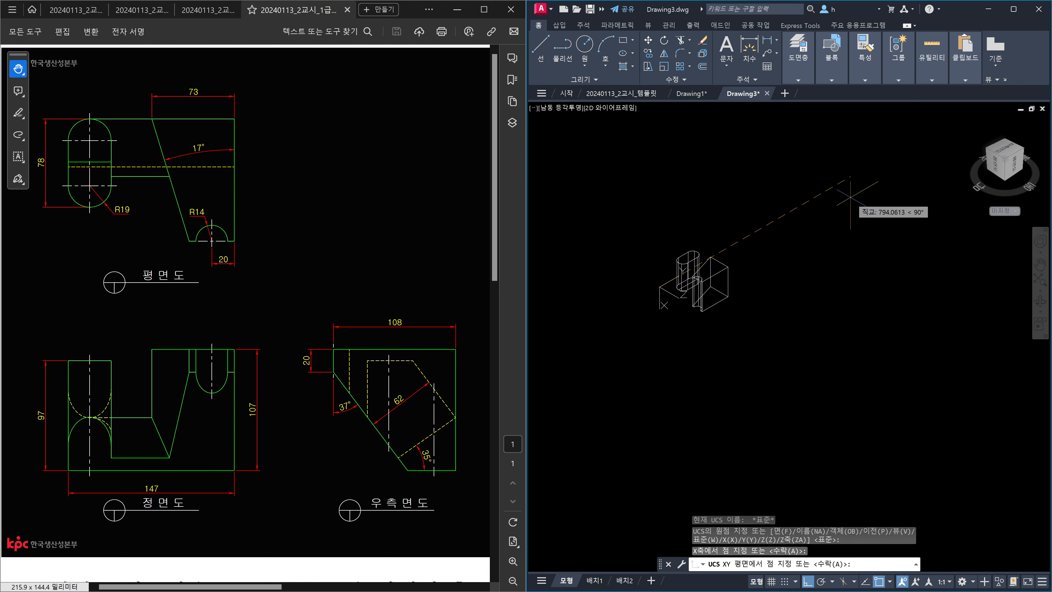
key(Escape)
scroll(684, 277, up, 3)
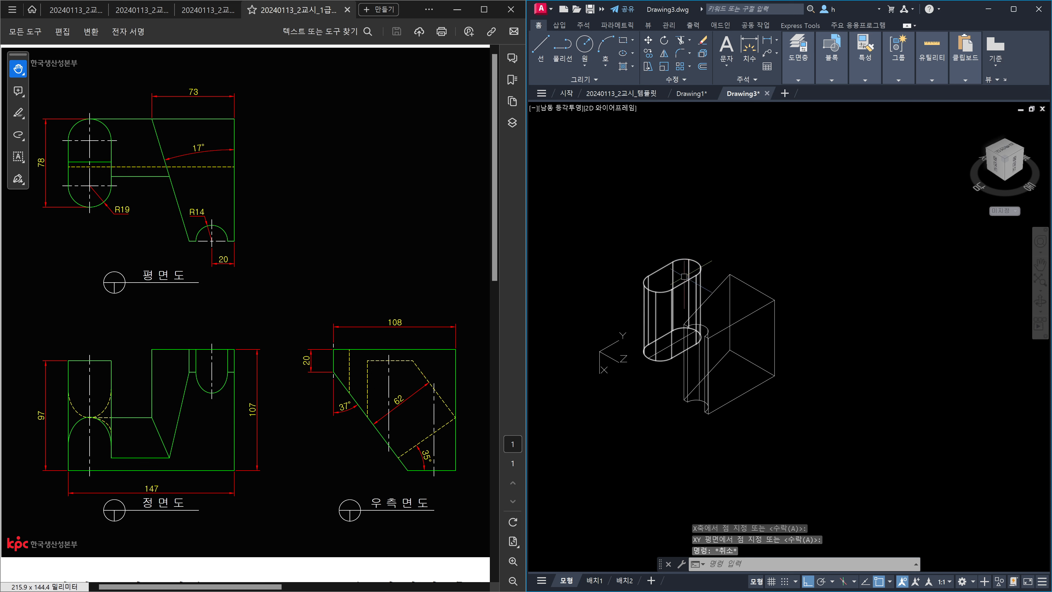
scroll(684, 276, up, 2)
middle_drag(703, 276, 786, 250)
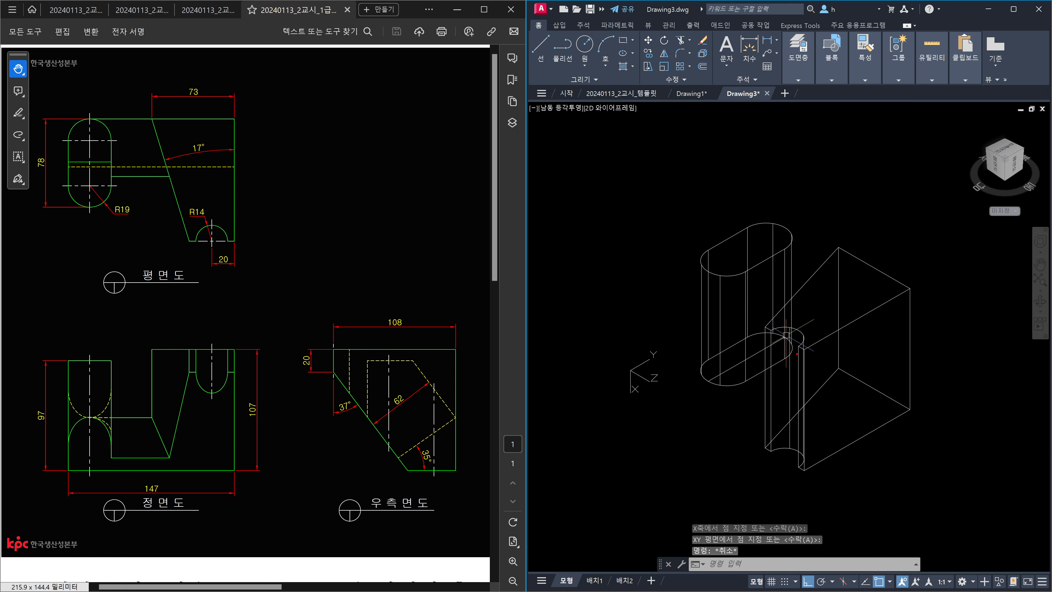
mouse_move(804, 352)
mouse_down()
mouse_move(804, 438)
mouse_move(852, 421)
mouse_up()
mouse_move(402, 354)
mouse_down()
mouse_move(408, 342)
mouse_move(407, 353)
mouse_up()
mouse_move(807, 349)
mouse_down()
mouse_move(890, 299)
mouse_move(913, 309)
mouse_move(893, 332)
mouse_up()
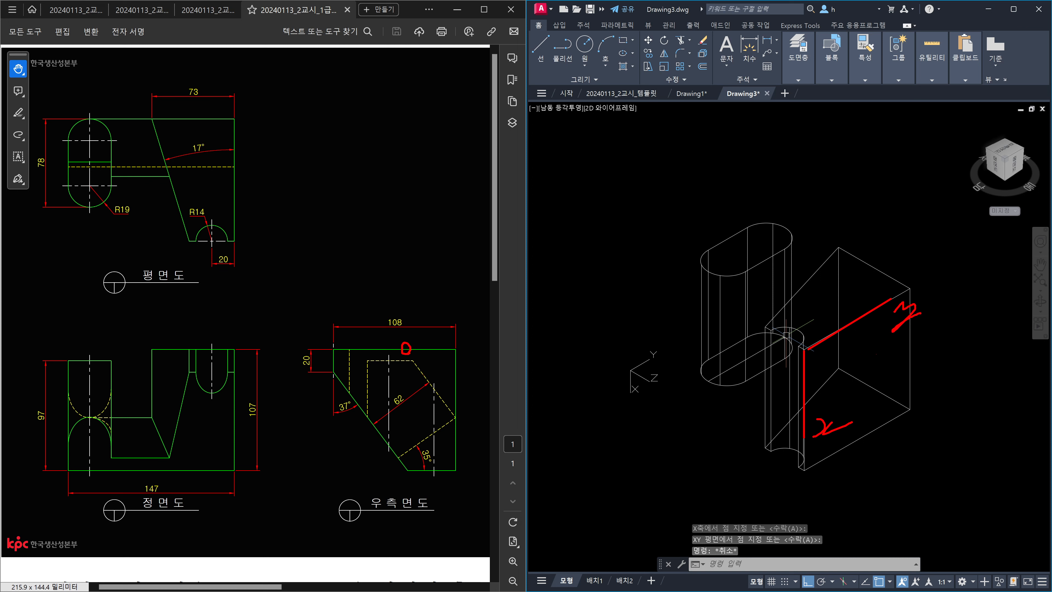
key(Escape)
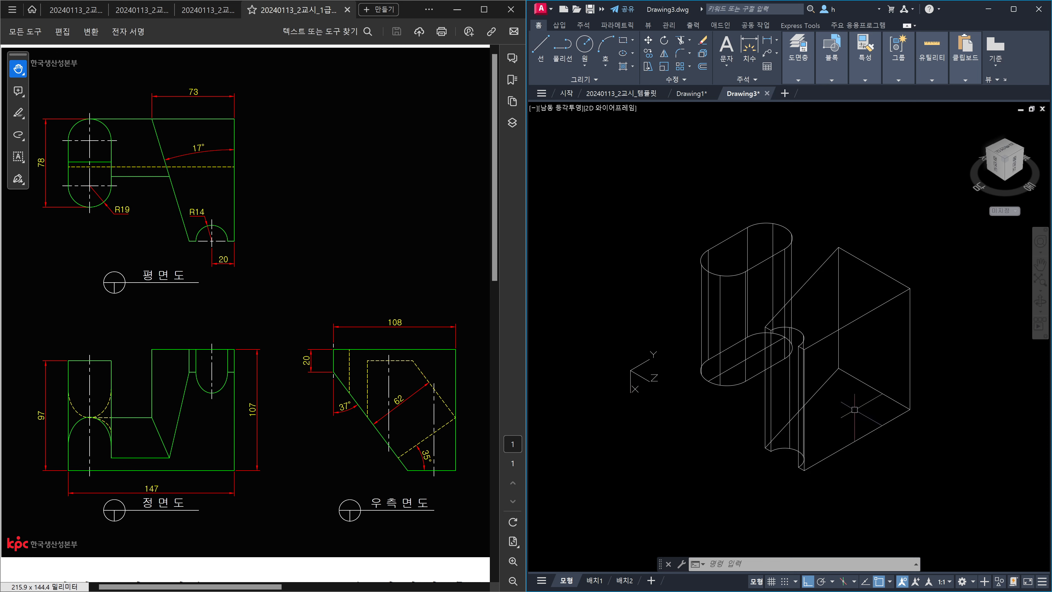
- Set the current object colour to red for new construction lines
scroll(799, 375, up, 2)
middle_drag(799, 375, 793, 353)
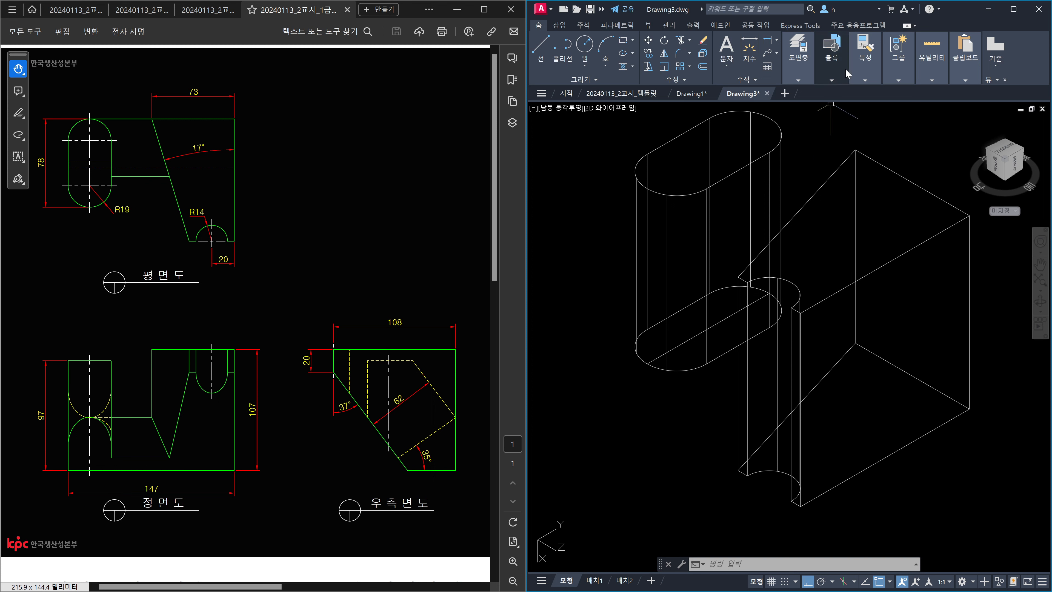
click(865, 81)
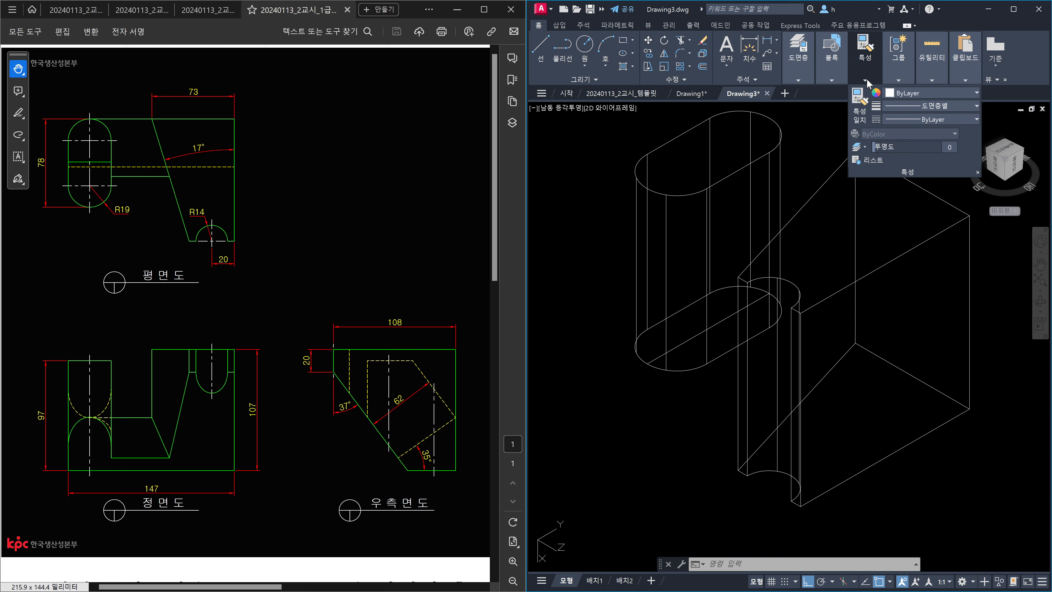
click(921, 91)
click(889, 199)
- Draw a 20 mm line straight down the tapered block's front vertical edge, starting at its top corner beside the arc notch
text(l)
key(Return)
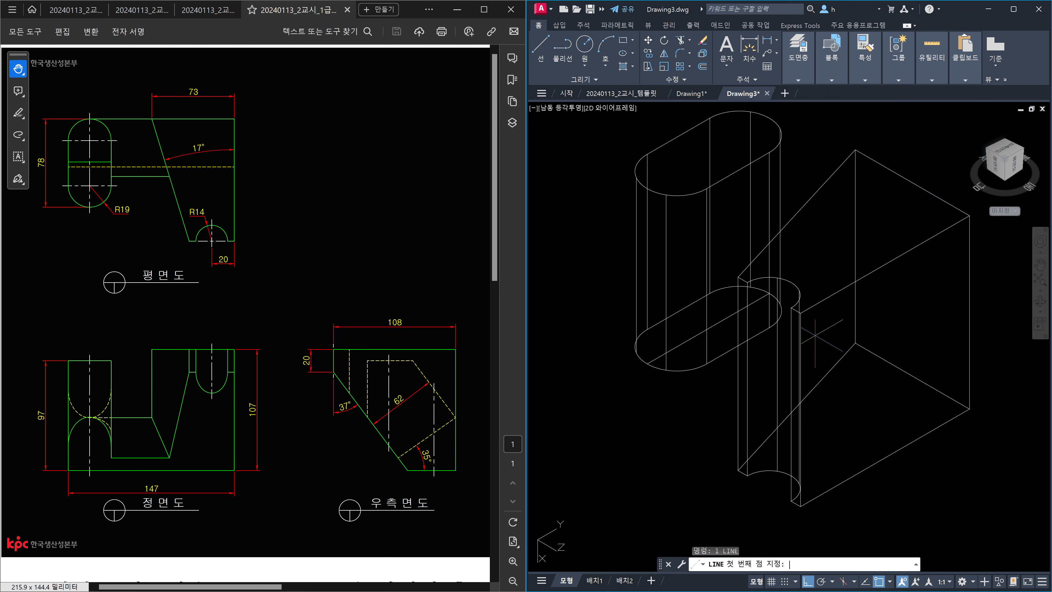
scroll(807, 307, up, 2)
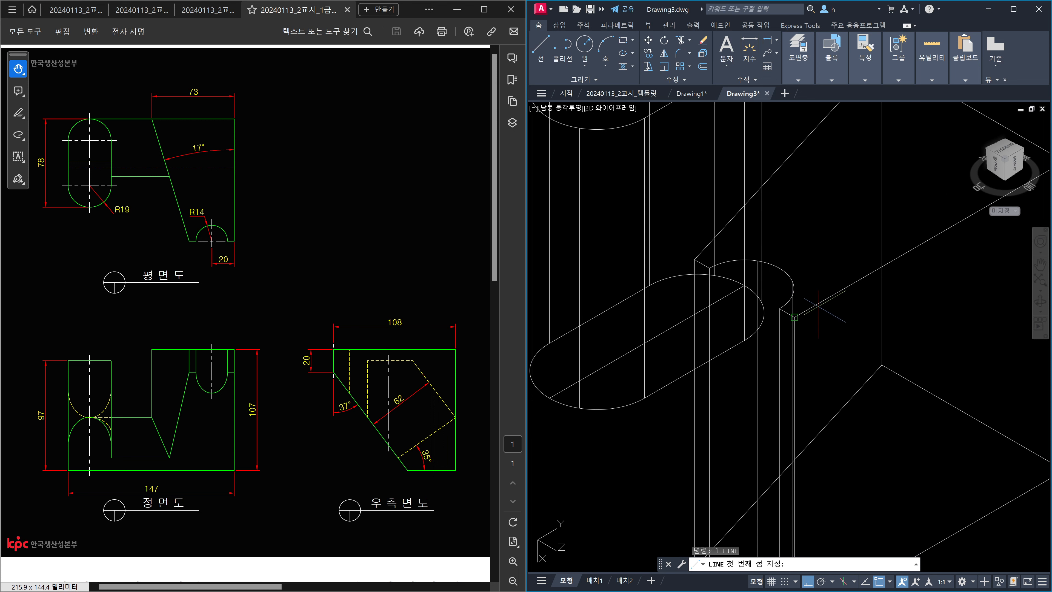
click(812, 309)
scroll(818, 307, down, 3)
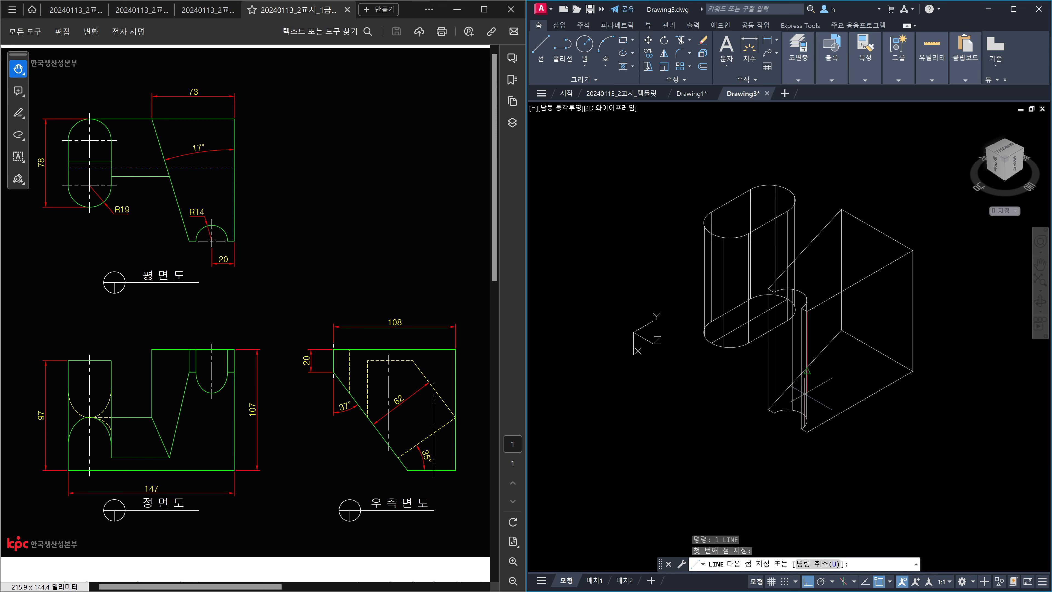
text(20)
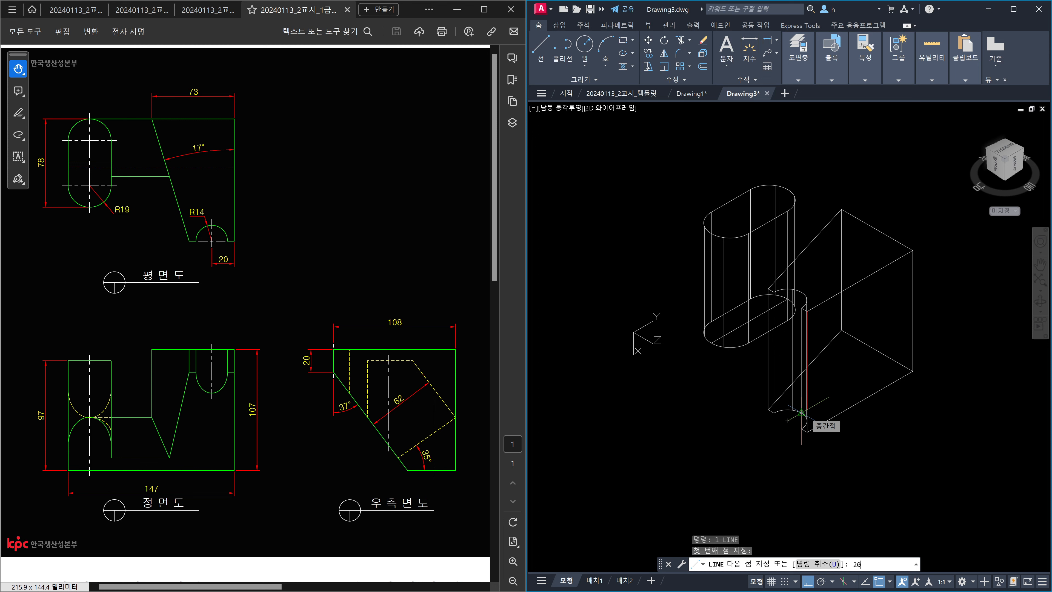
key(Return)
key(Escape)
scroll(818, 325, up, 4)
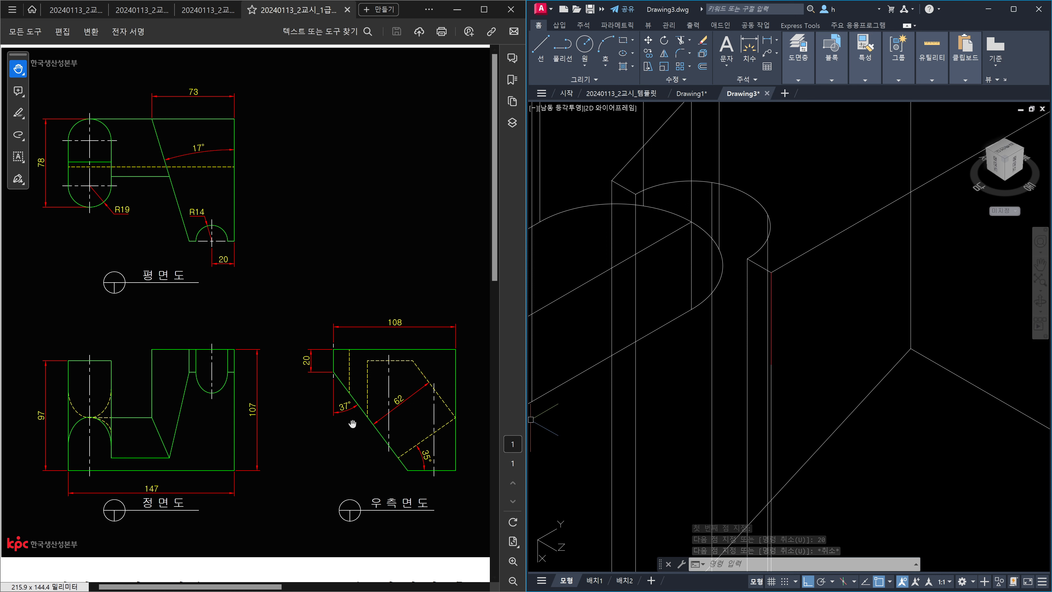
scroll(804, 401, up, 2)
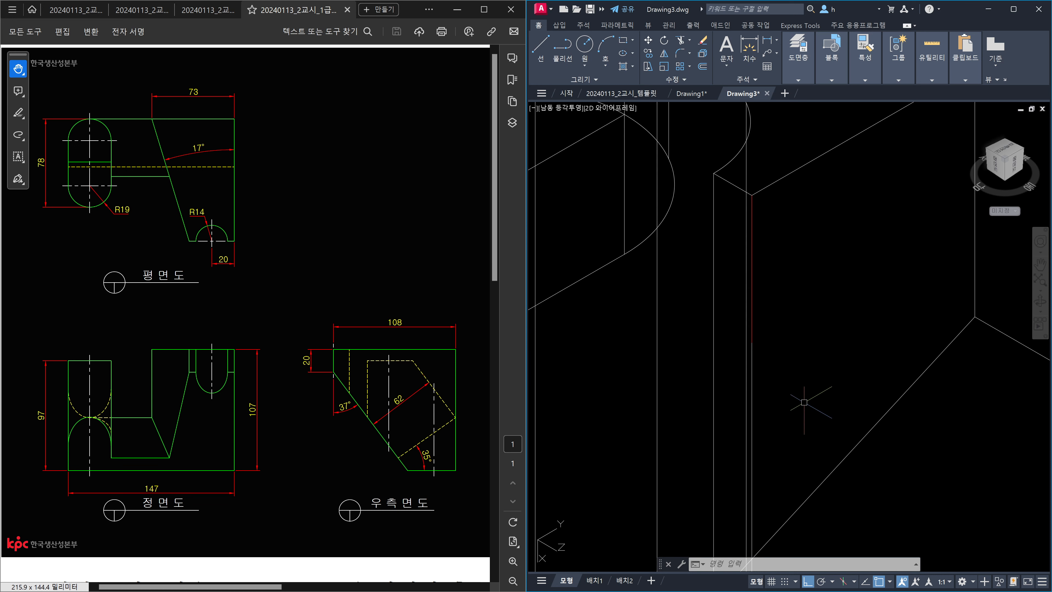
- Slice the tapered block and slot solid with a 37° plane starting at the red line's lower end, keeping the upper side
scroll(804, 402, down, 3)
scroll(806, 358, down, 1)
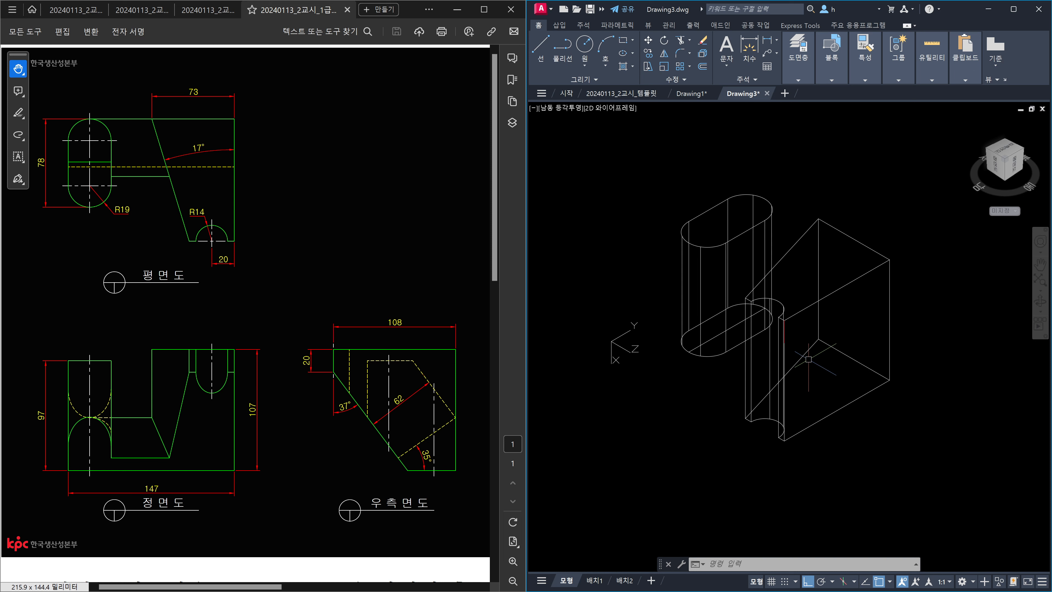
middle_drag(808, 359, 802, 383)
key(Escape)
text(sl)
key(Return)
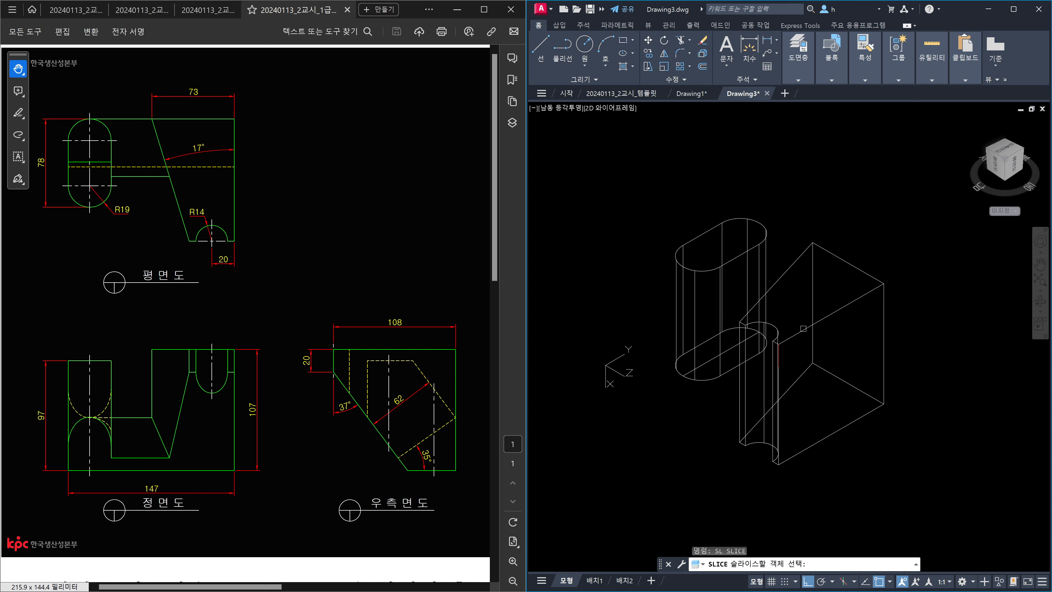
click(802, 329)
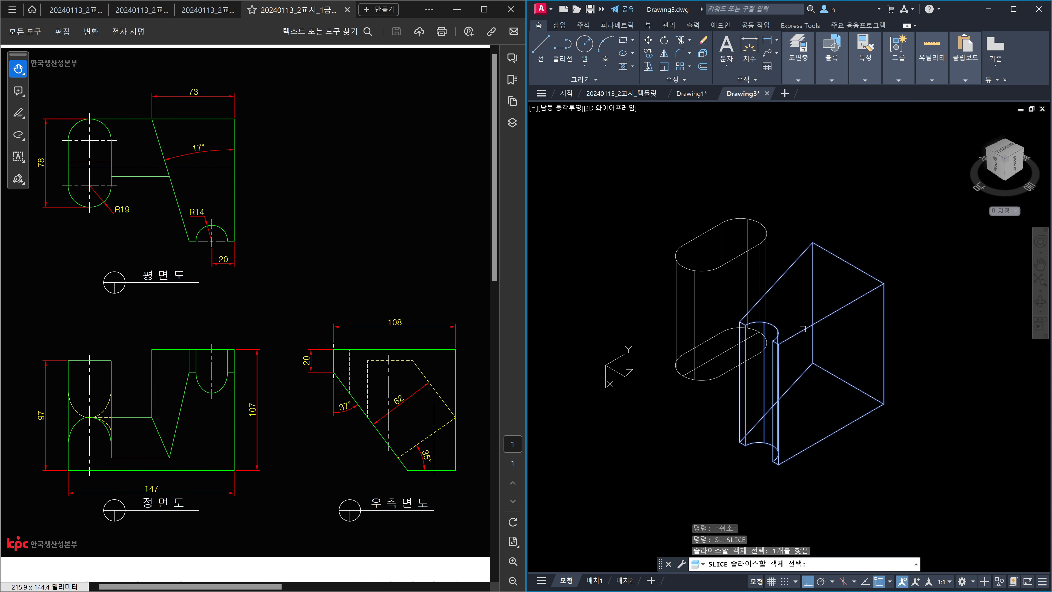
click(730, 258)
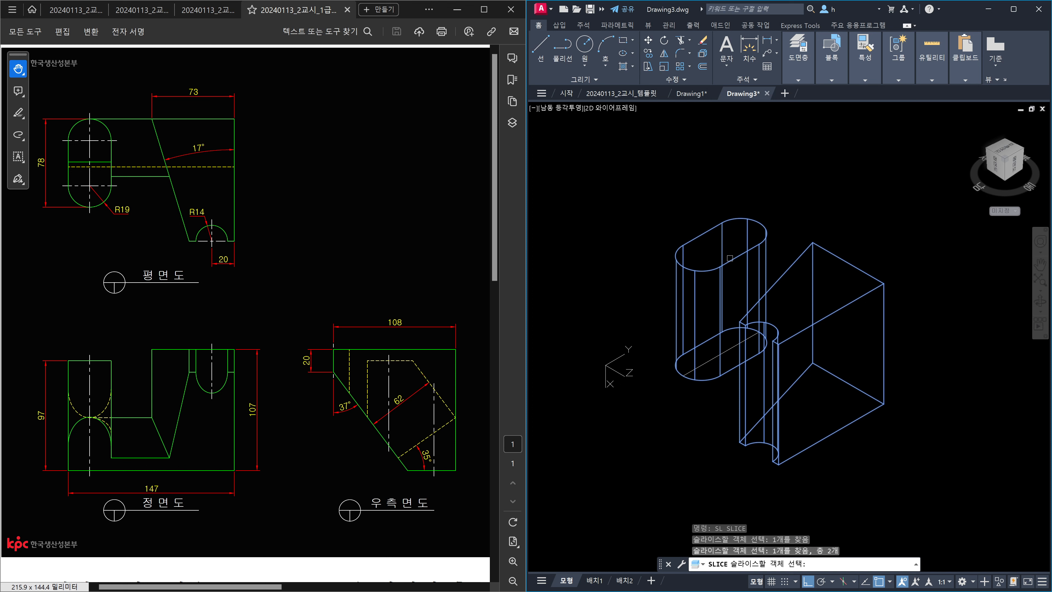
key(Return)
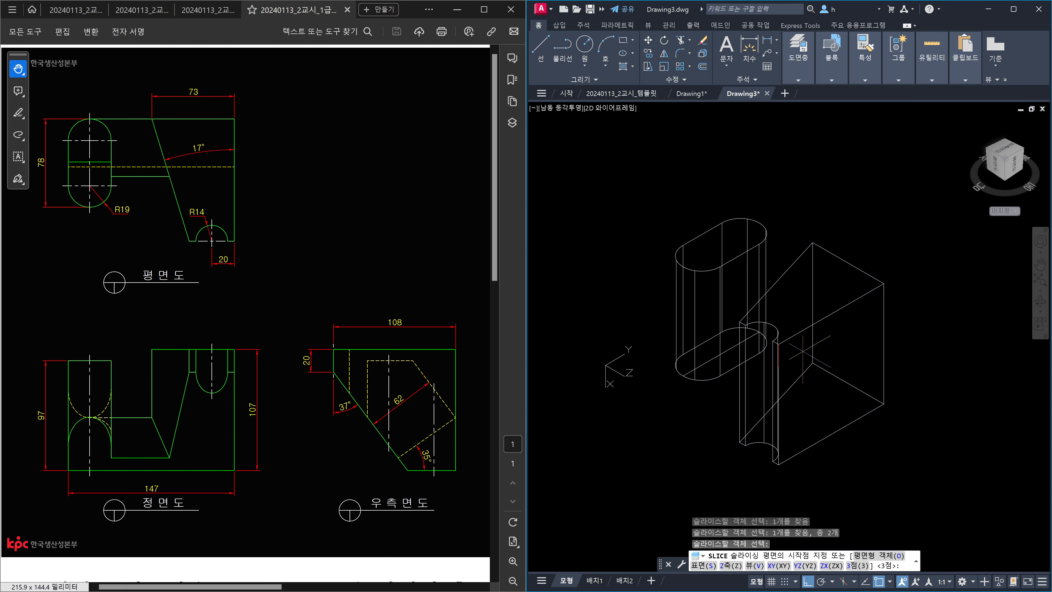
scroll(797, 358, up, 2)
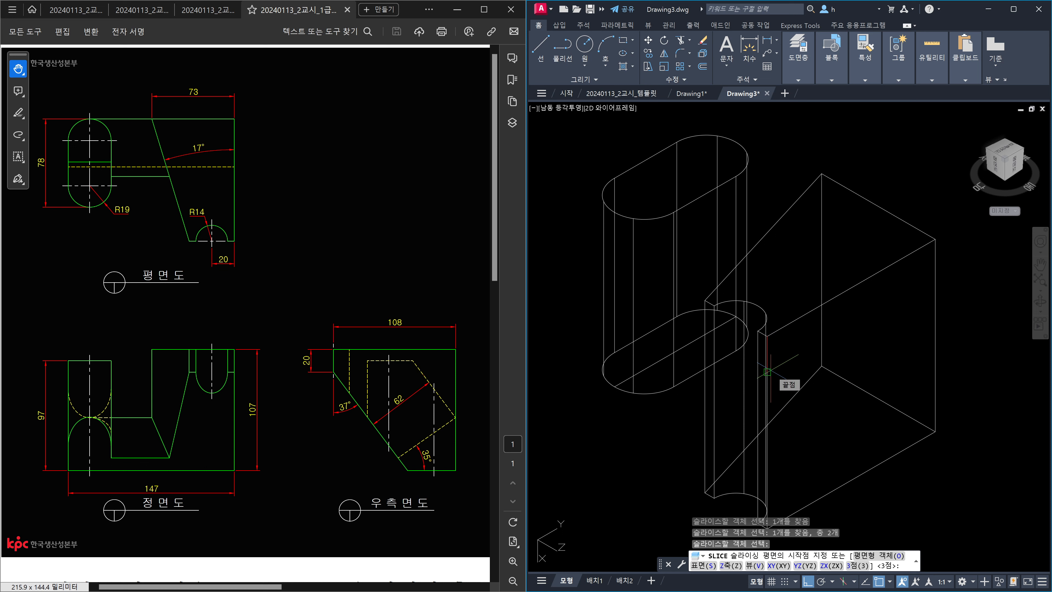
click(767, 372)
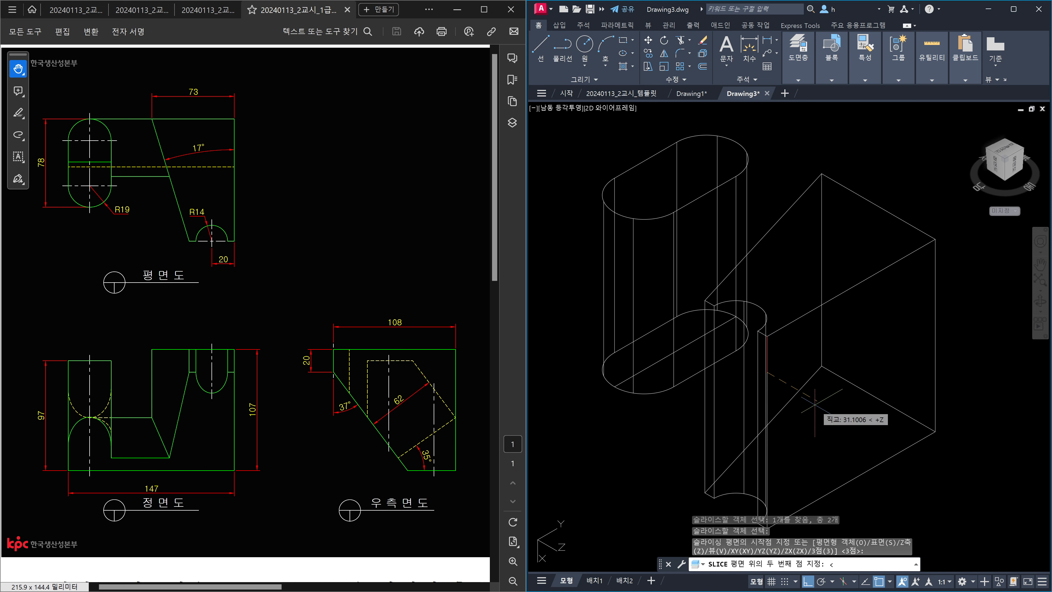
text(<37)
key(Return)
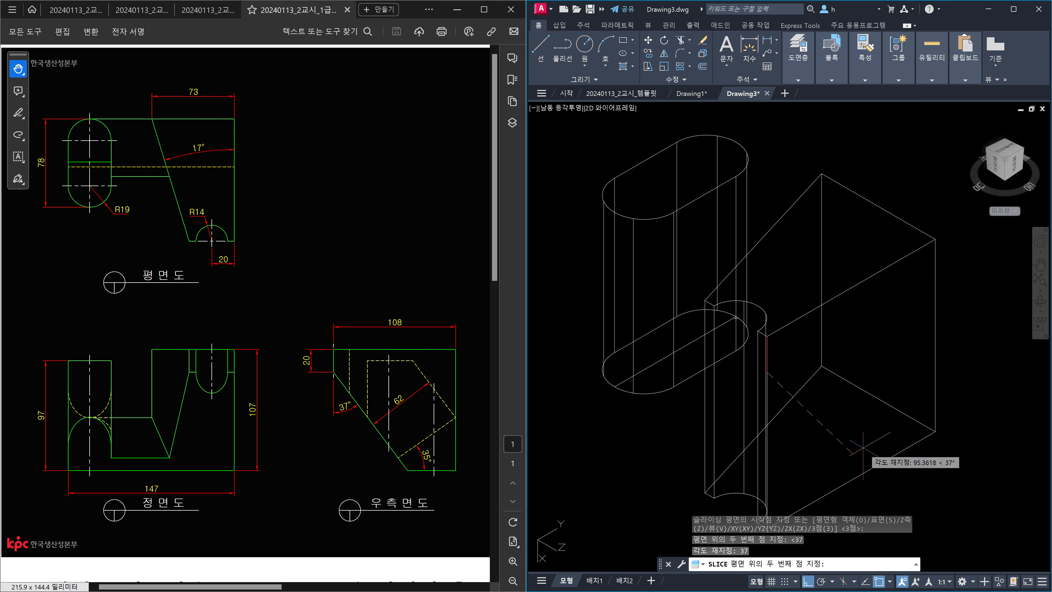
click(940, 496)
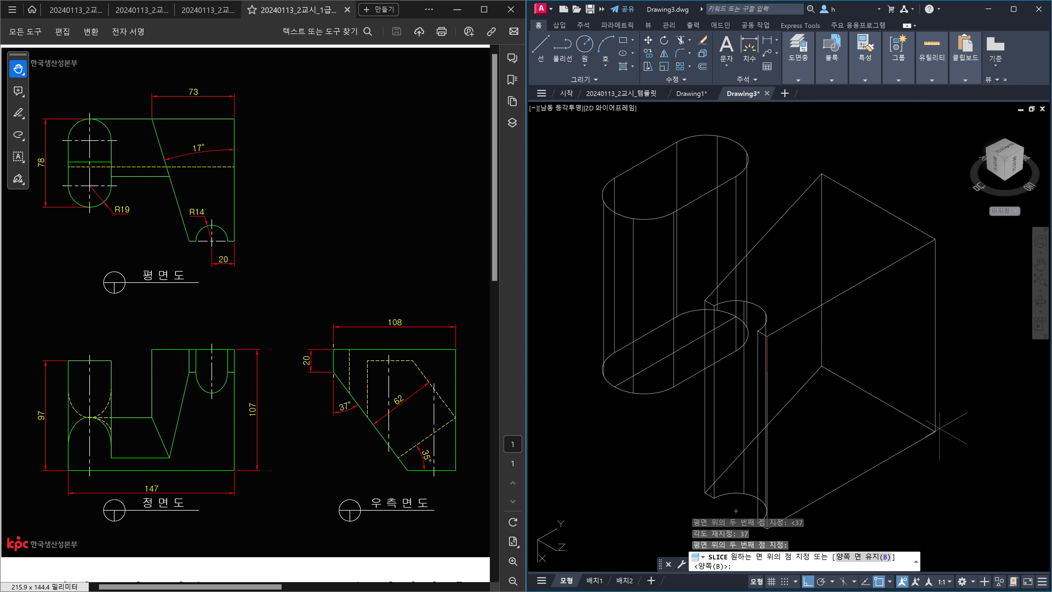
click(938, 428)
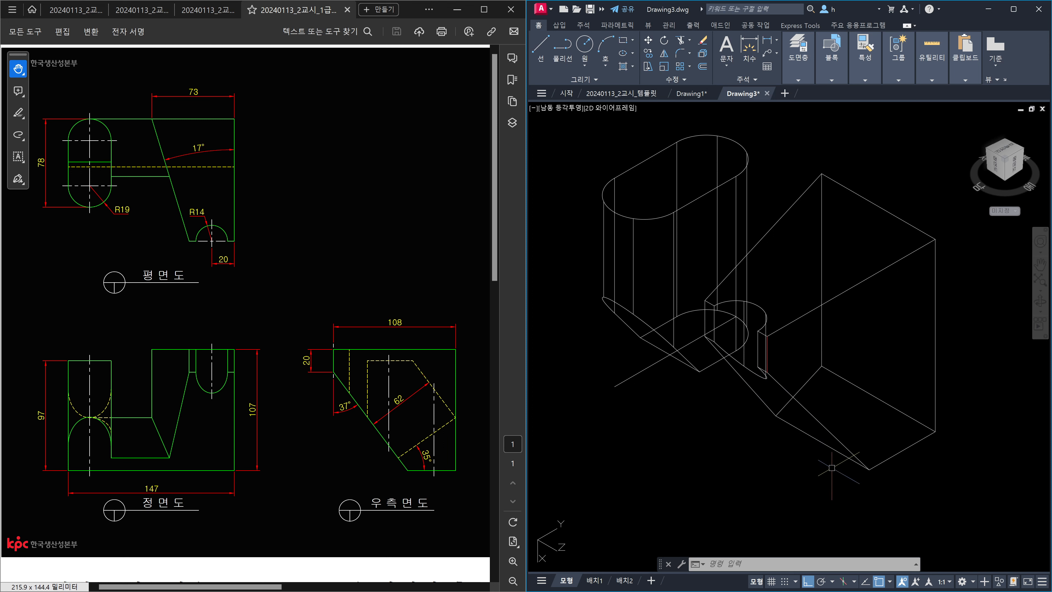
- Erase the red construction line on the tapered block's front vertical edge
scroll(836, 452, down, 2)
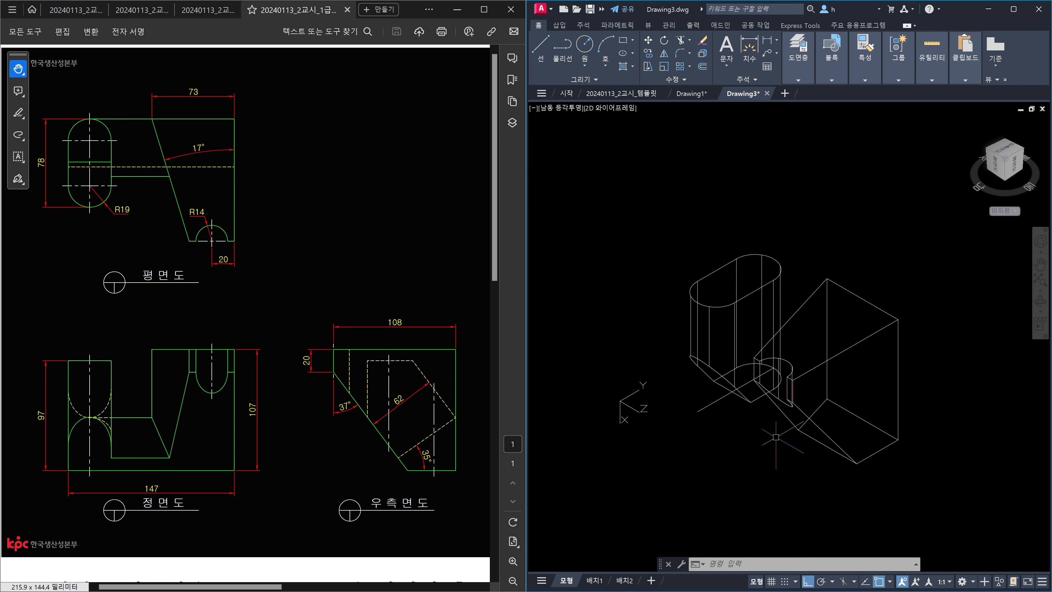
scroll(764, 423, up, 2)
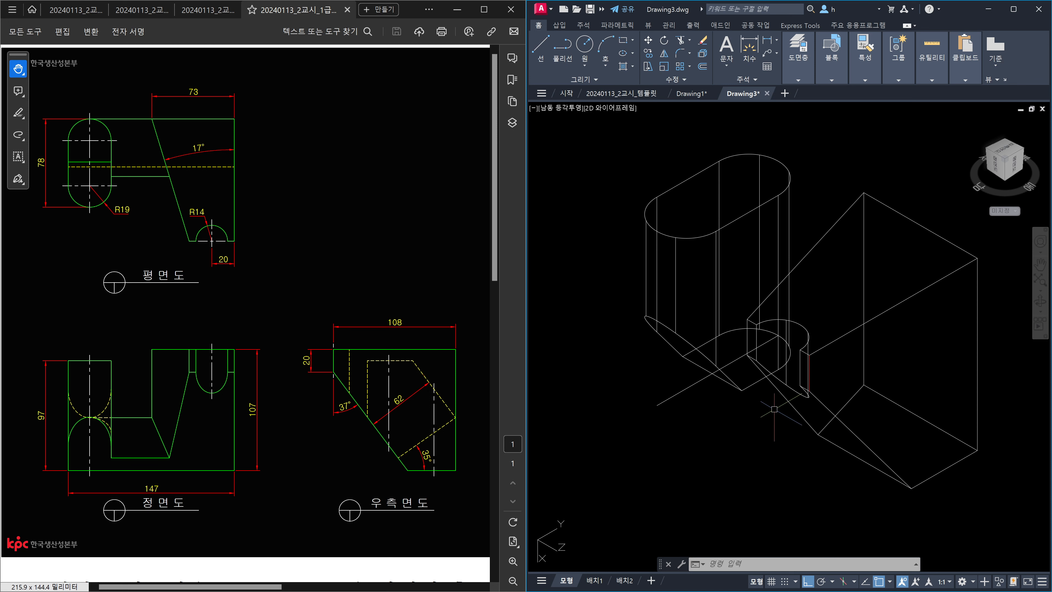
click(795, 237)
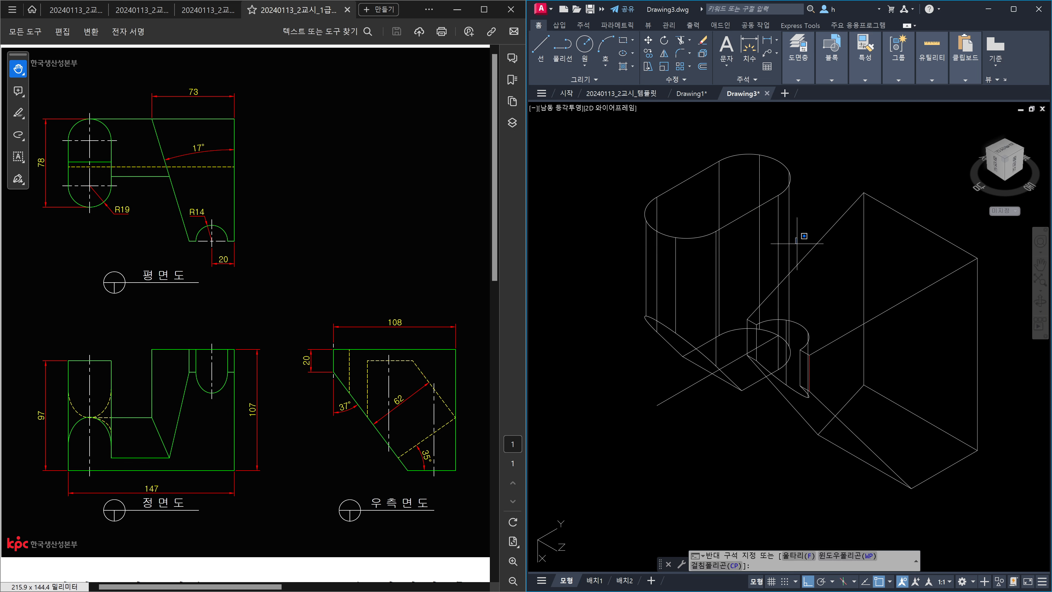
click(825, 437)
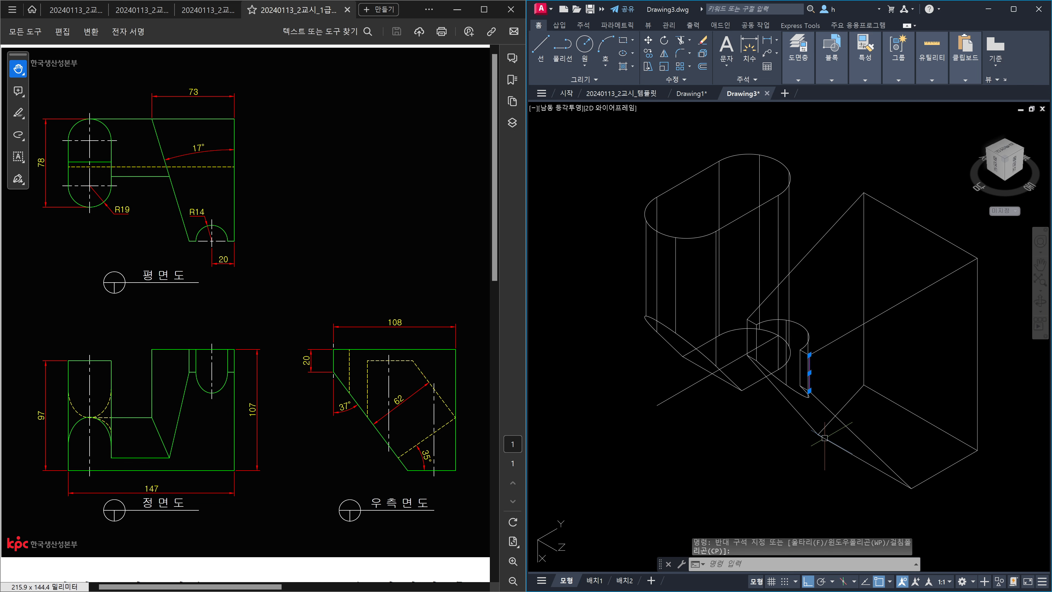
key(Delete)
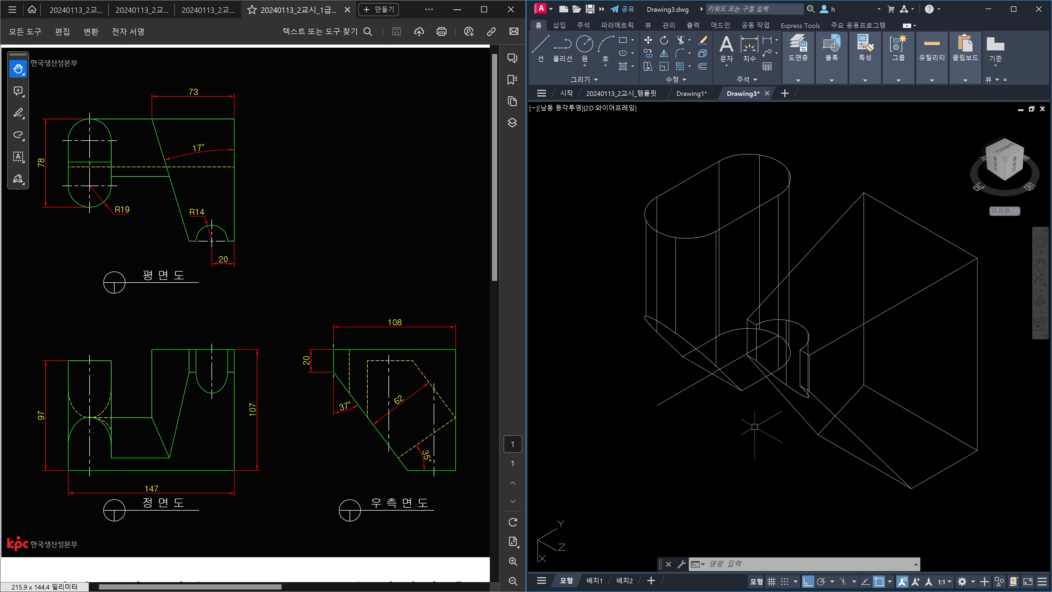
key(Escape)
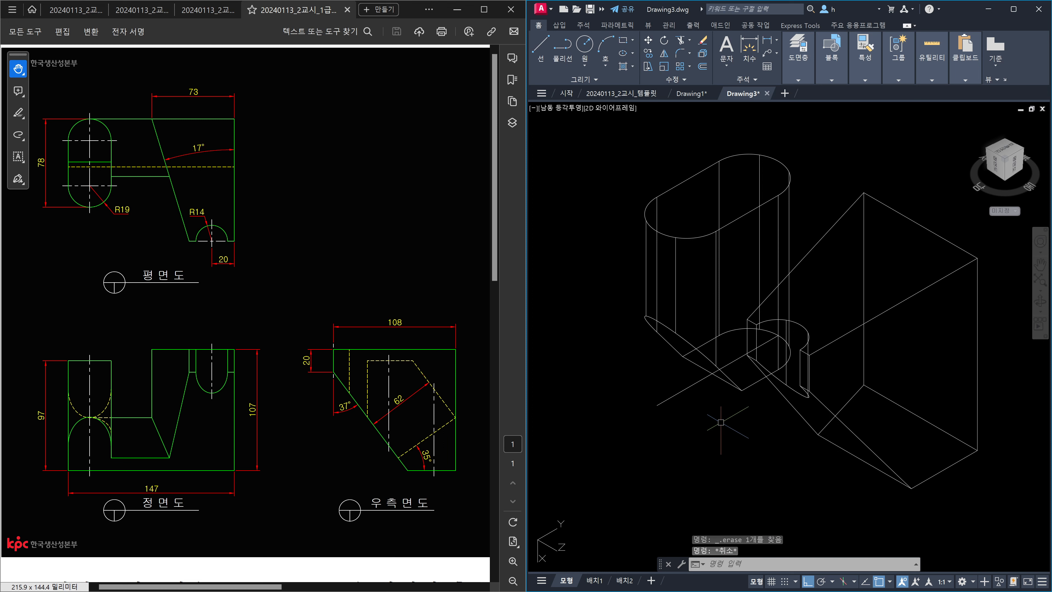
- Copy the sliced slot solid 100 mm along -Z, away from the tapered block
click(717, 264)
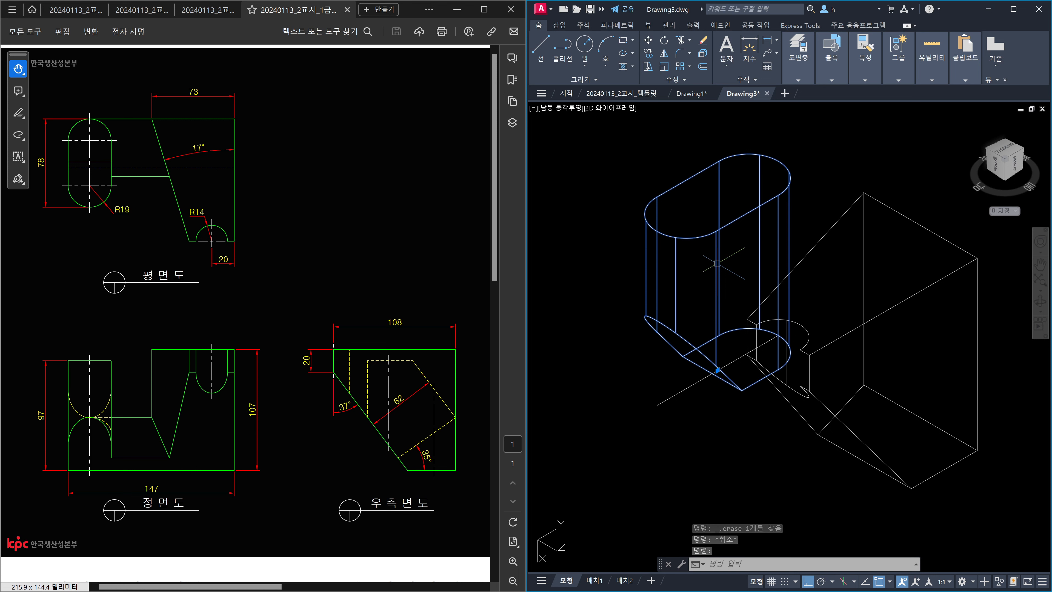
key(Escape)
middle_drag(726, 300, 861, 332)
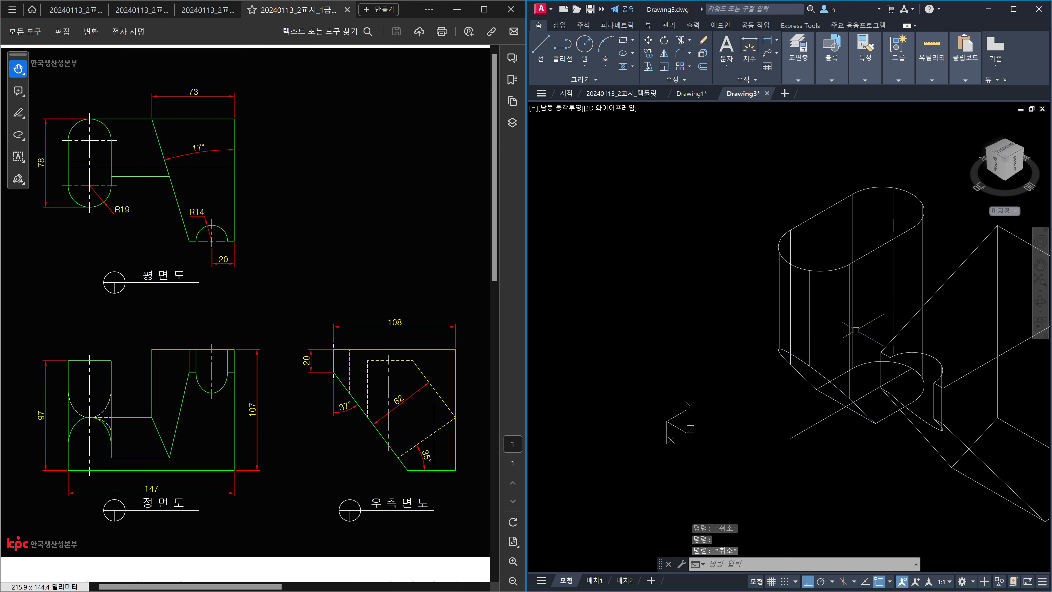
text(co)
key(Return)
click(822, 337)
click(796, 330)
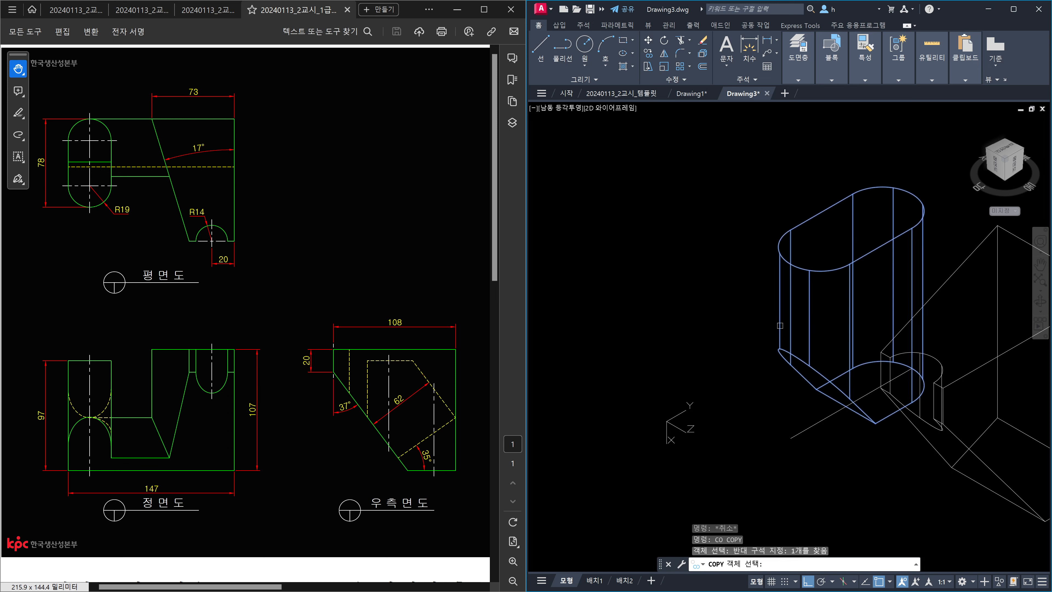
key(Return)
click(736, 332)
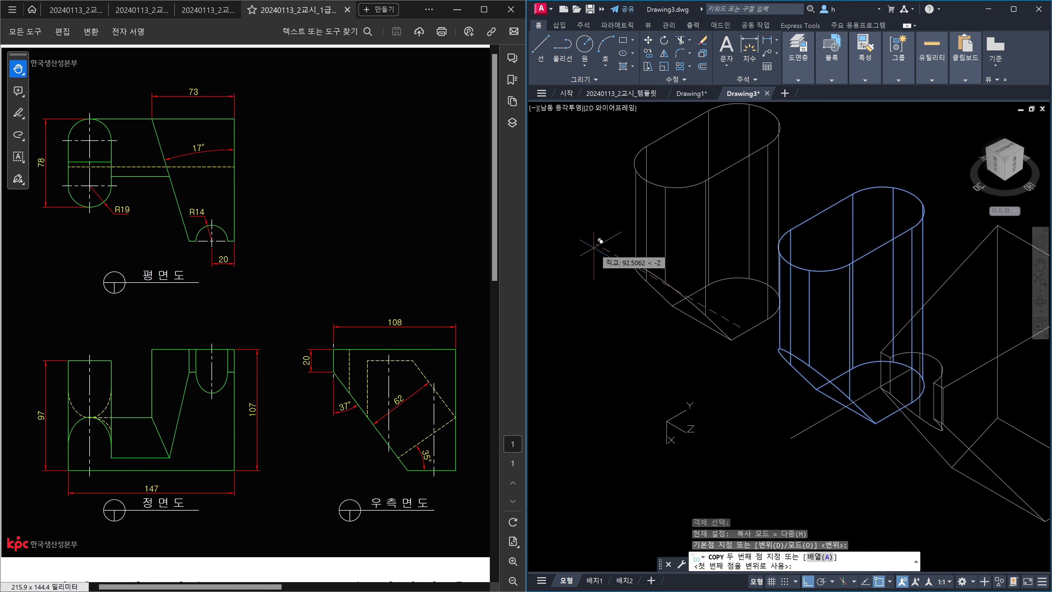
text(100)
key(Return)
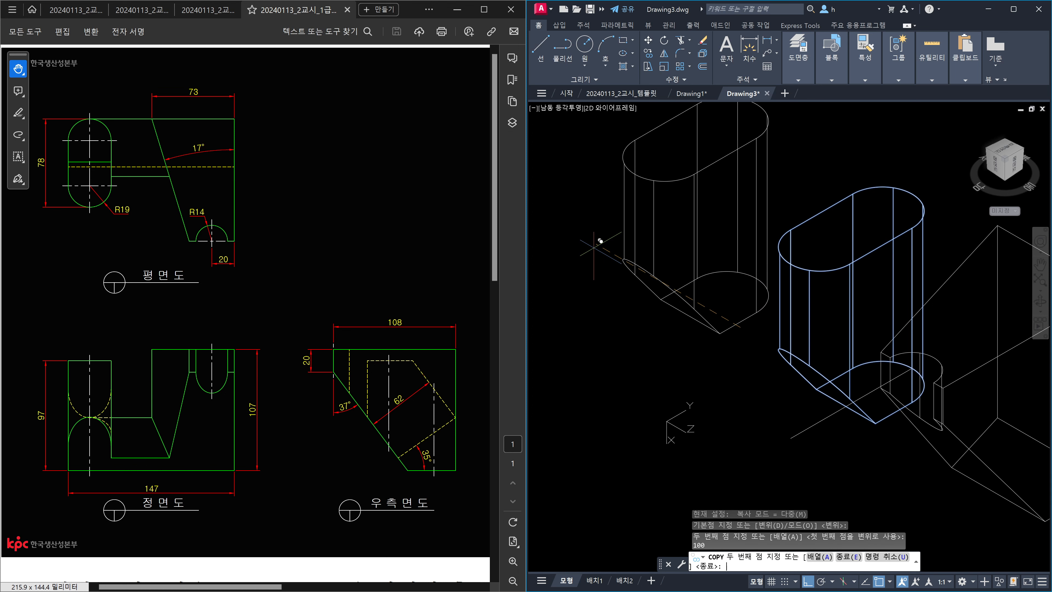
key(Escape)
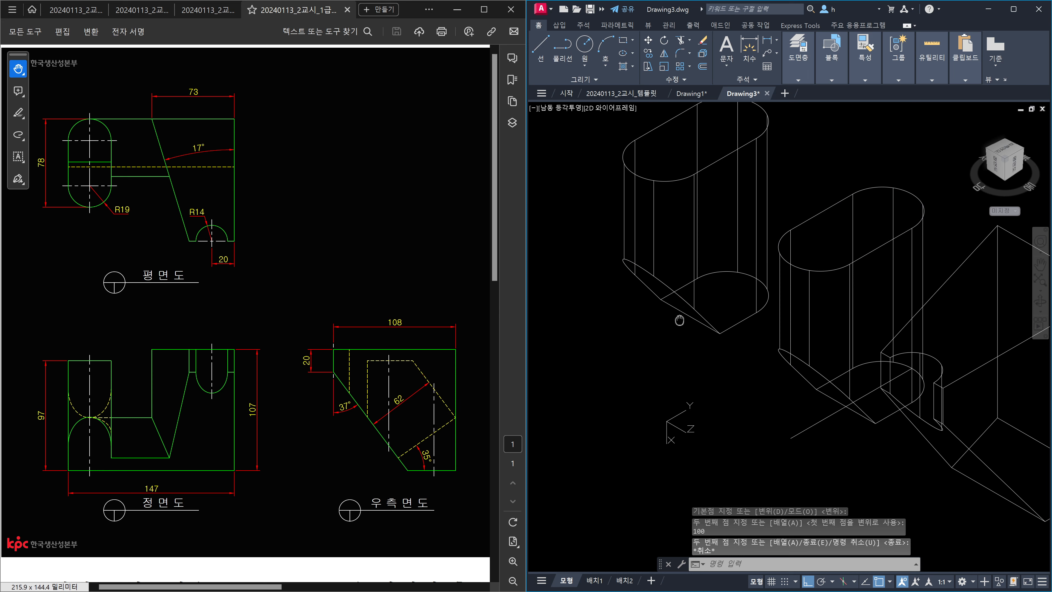
- Offset the copied slot solid's slanted bottom face inward with SOLIDEDIT, trying -62 first and then a shorter distance
middle_drag(676, 324, 678, 351)
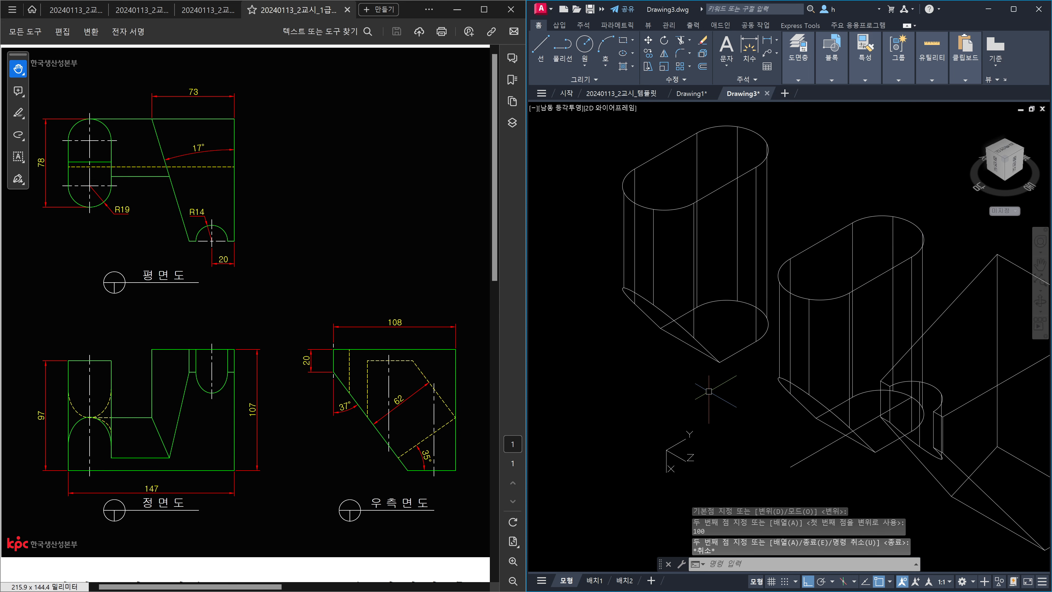
text(solidedit)
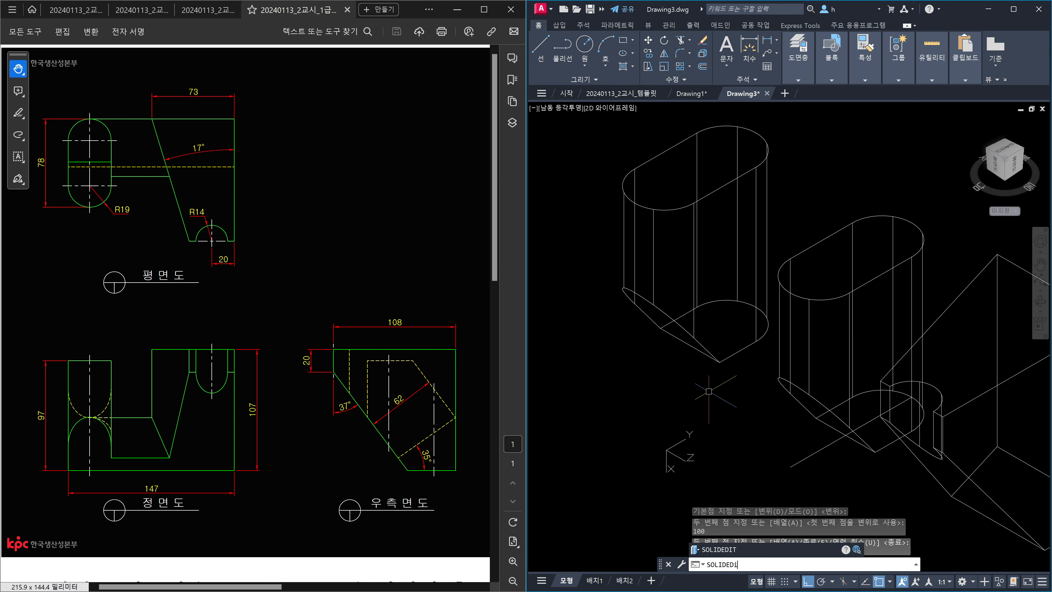
key(Return)
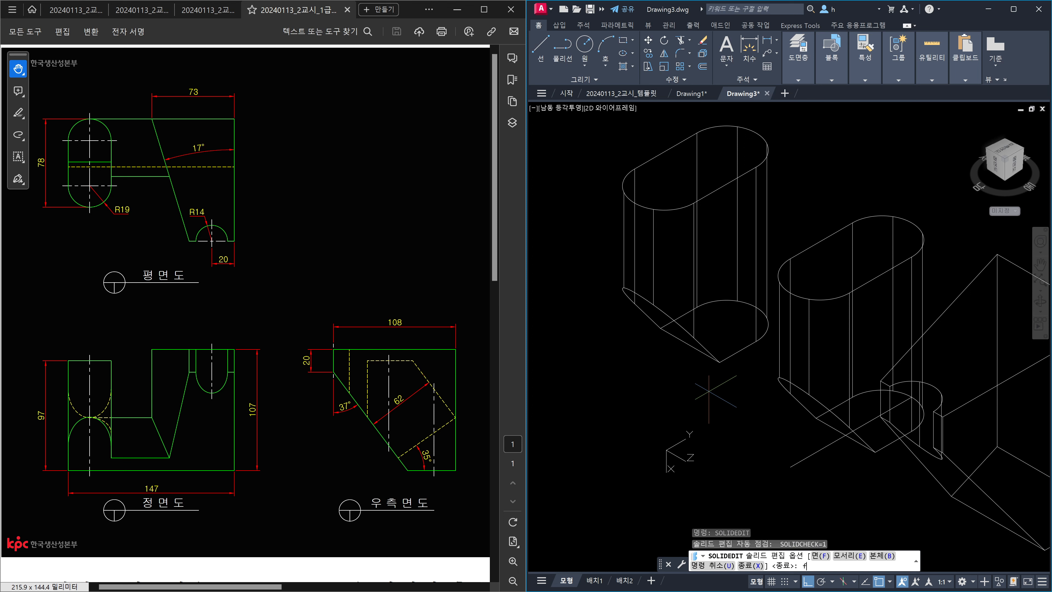
text(f)
key(Return)
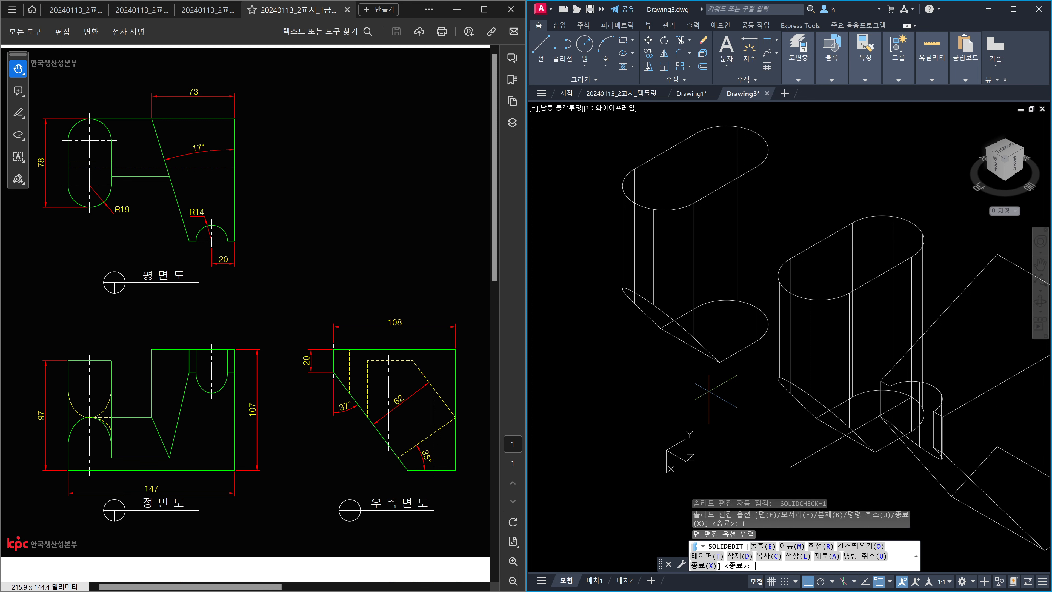
text(o)
key(Return)
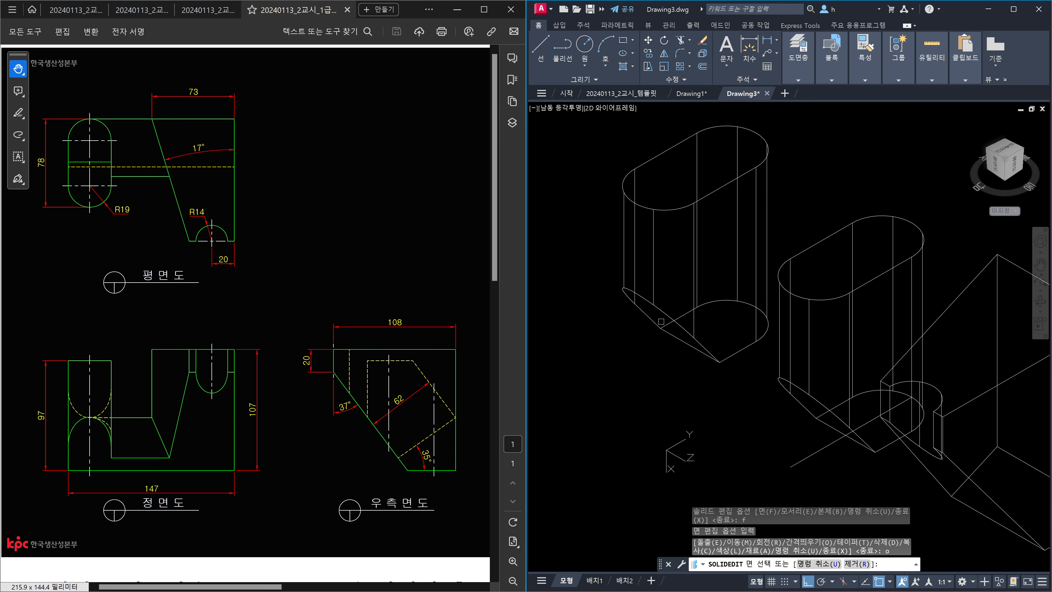
click(661, 321)
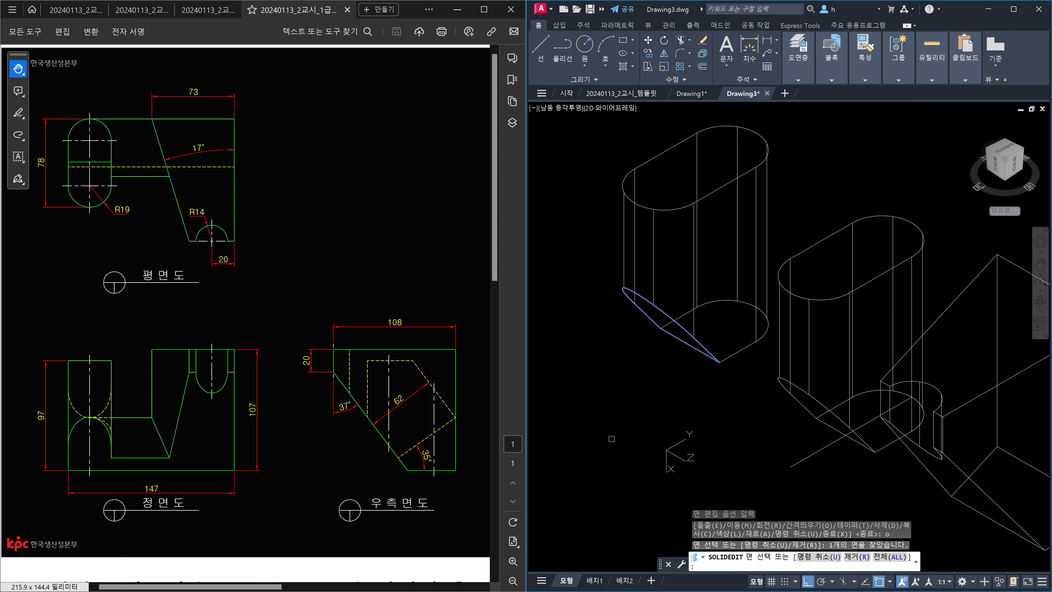
key(Return)
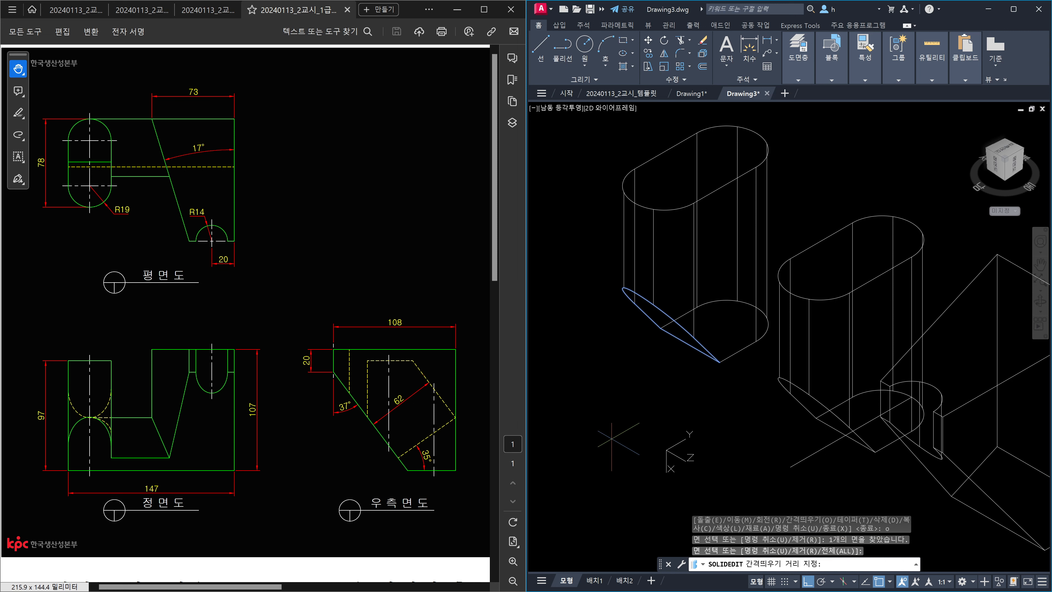
text(62)
key(Return)
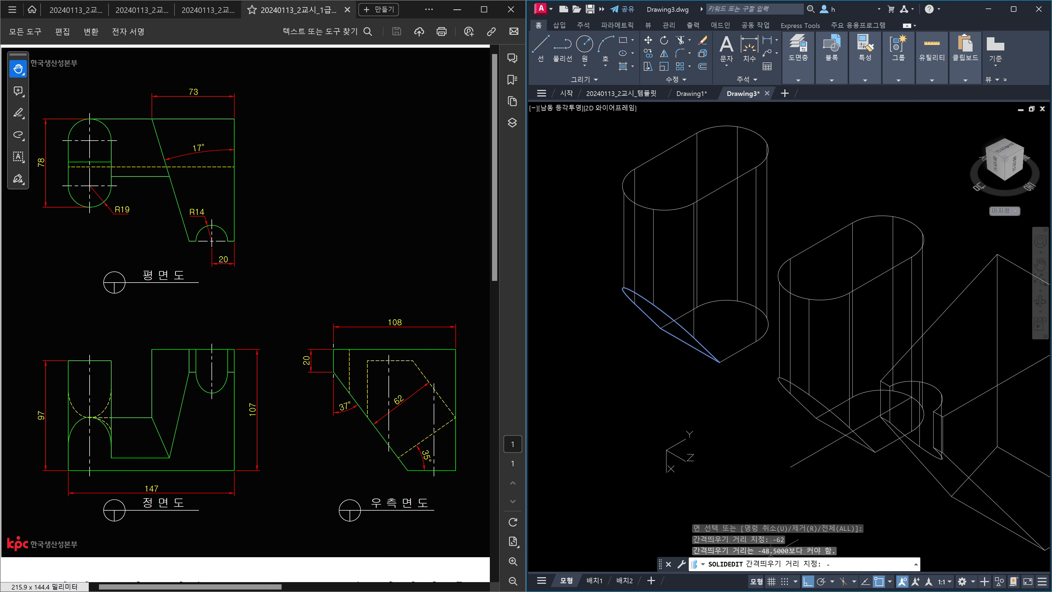
text(0)
key(Return)
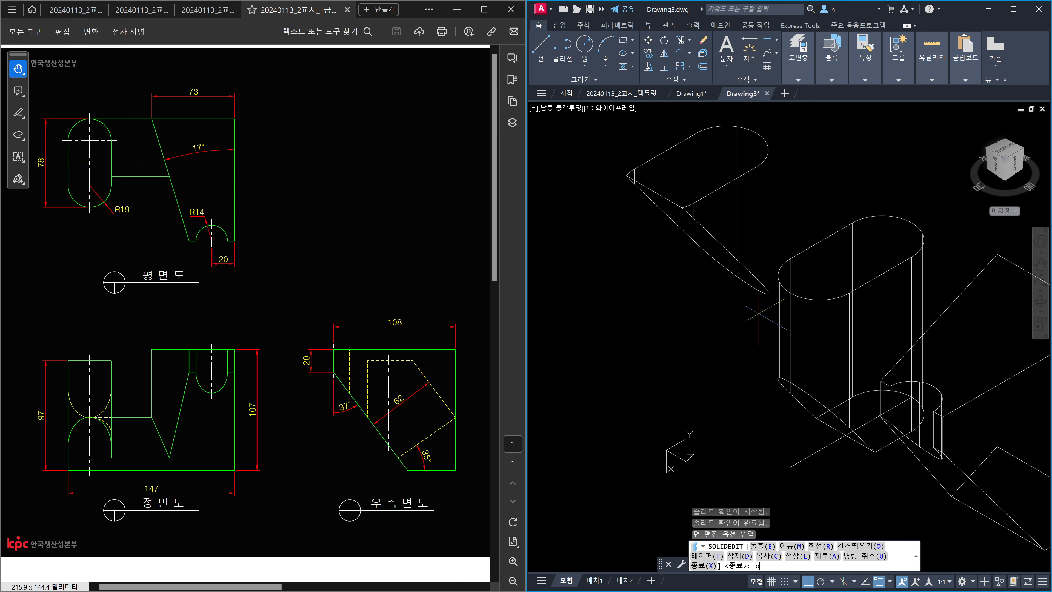
- Offset the same slanted face of the copied slot solid by a further -22
key(Return)
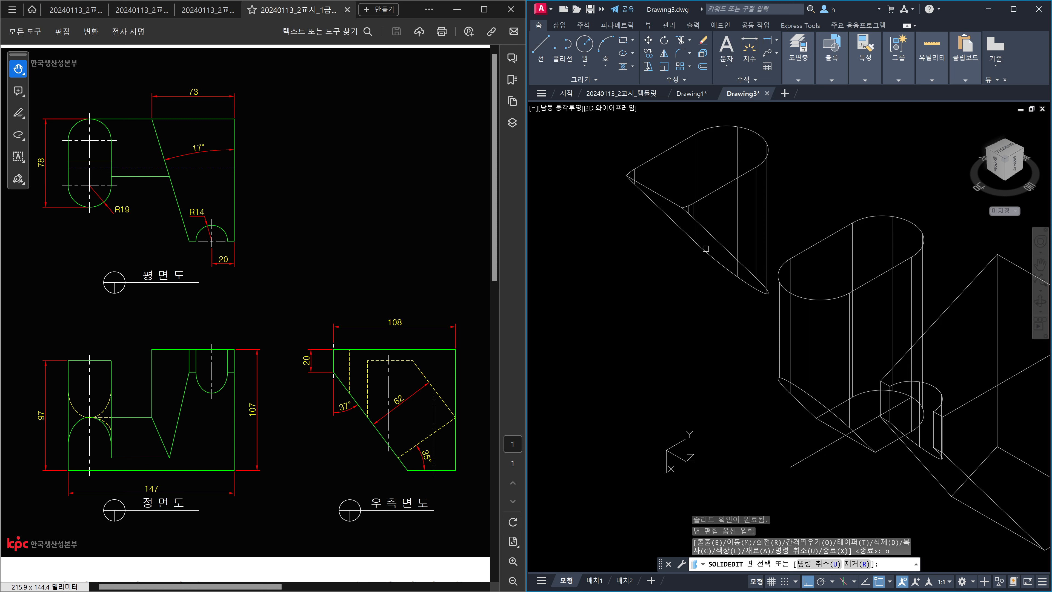
click(712, 248)
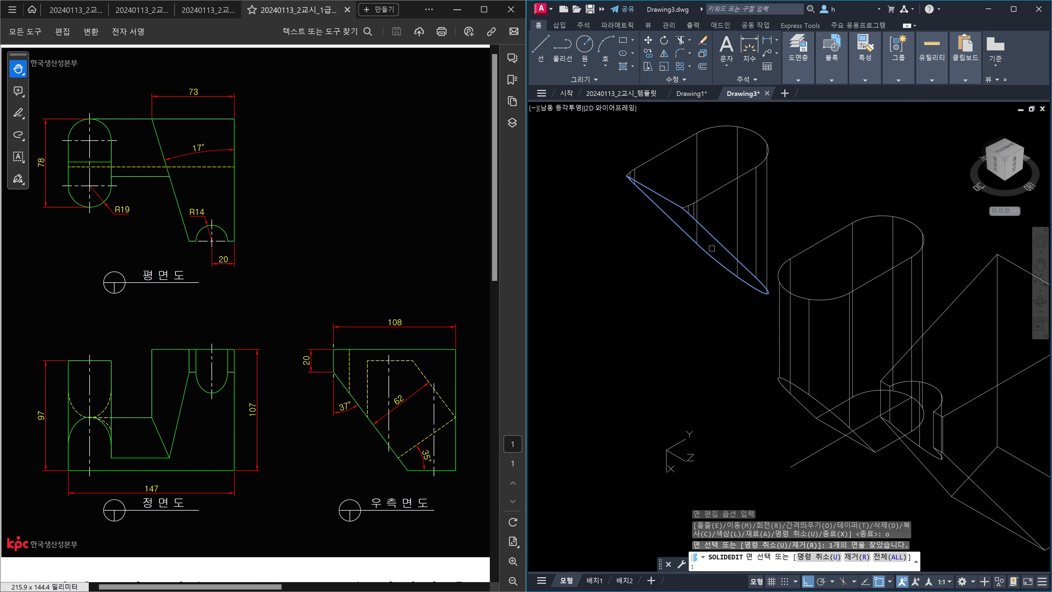
key(Return)
text(-)
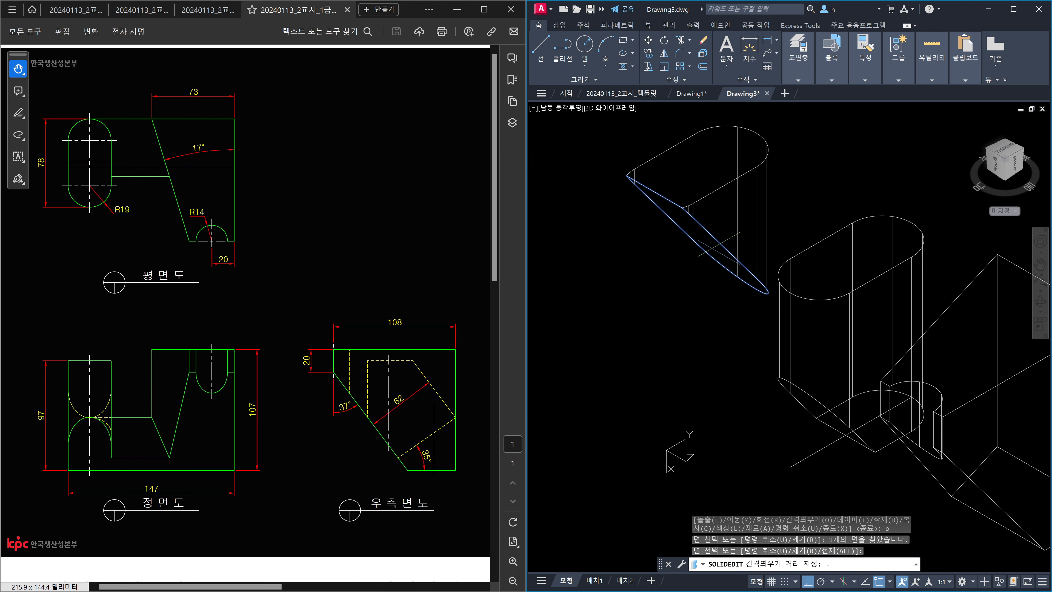
text(22)
key(Return)
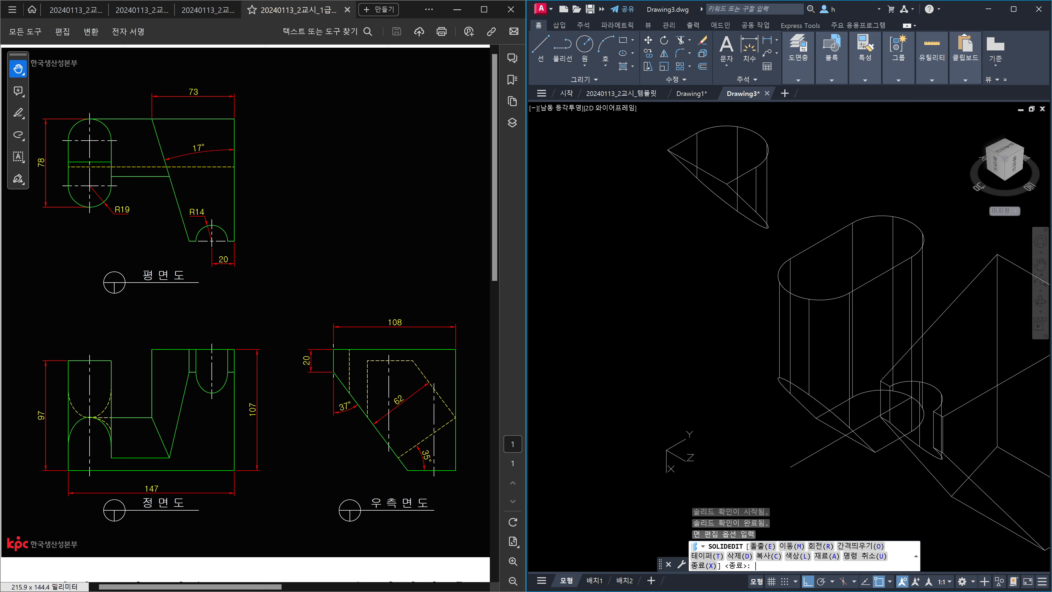
- Try moving the offset copy of the slot solid 100 mm along Z onto the original slot solid, and undo the move
key(Escape)
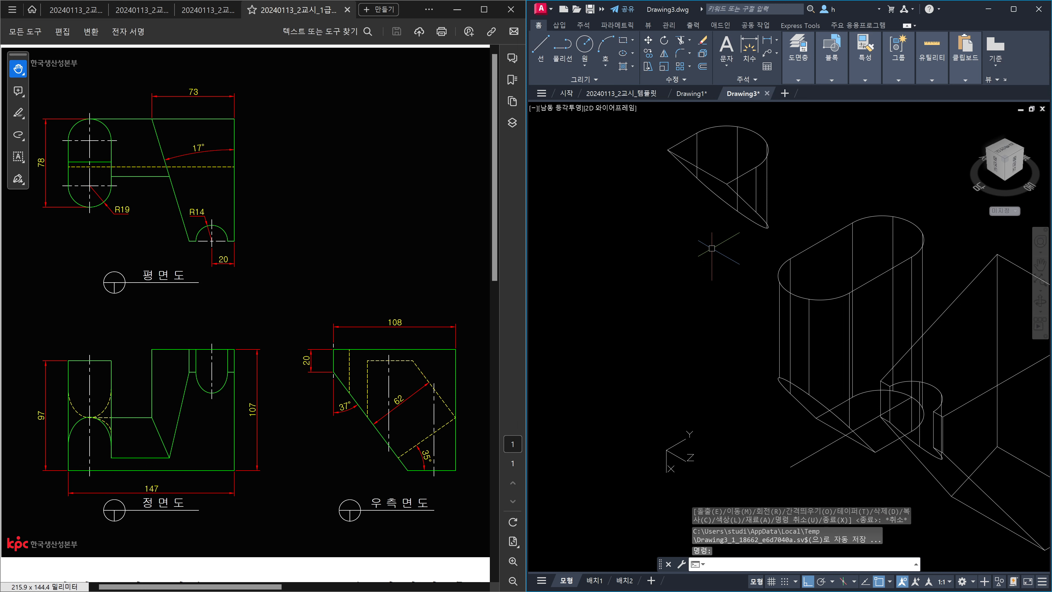
text(m)
key(Return)
click(766, 233)
click(732, 198)
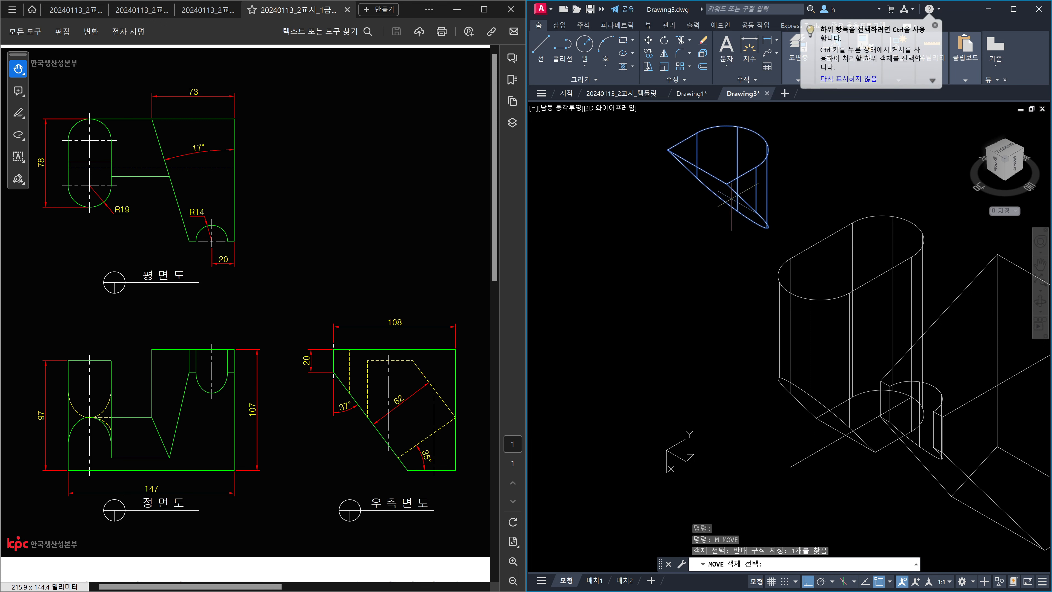
key(Return)
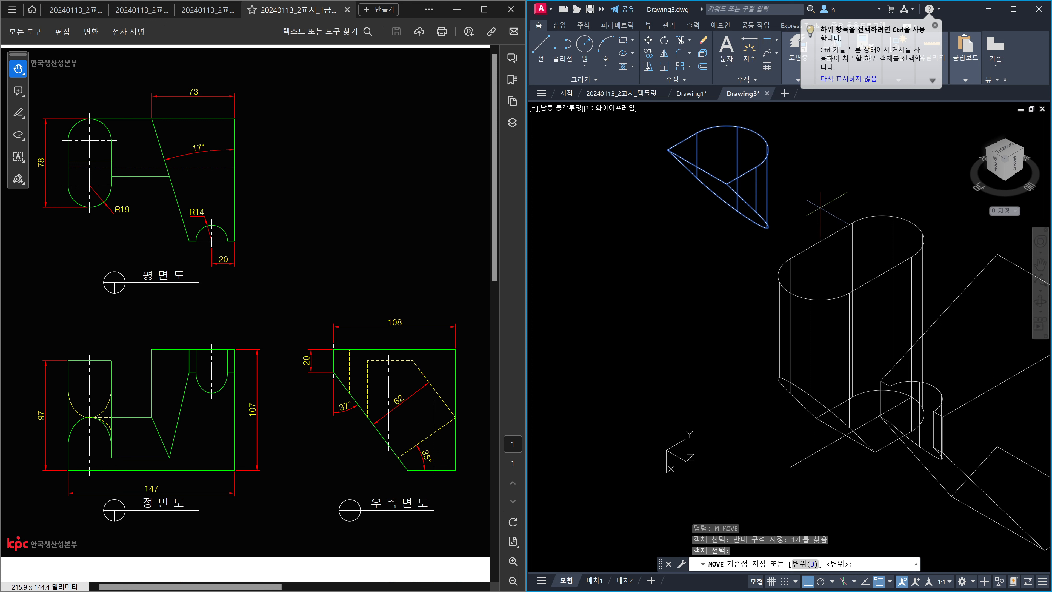
click(643, 225)
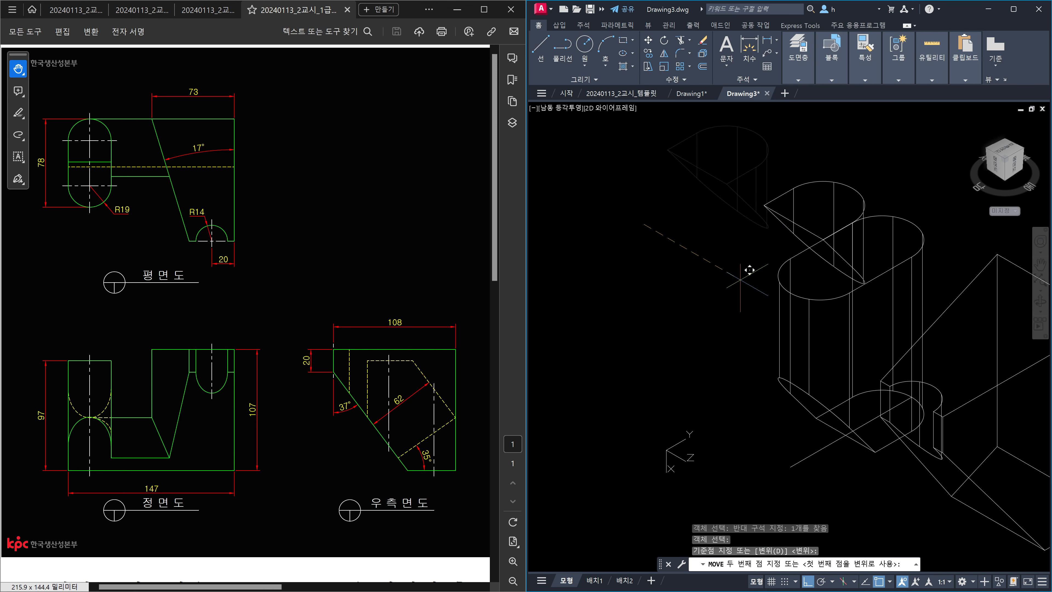
text(100)
key(Return)
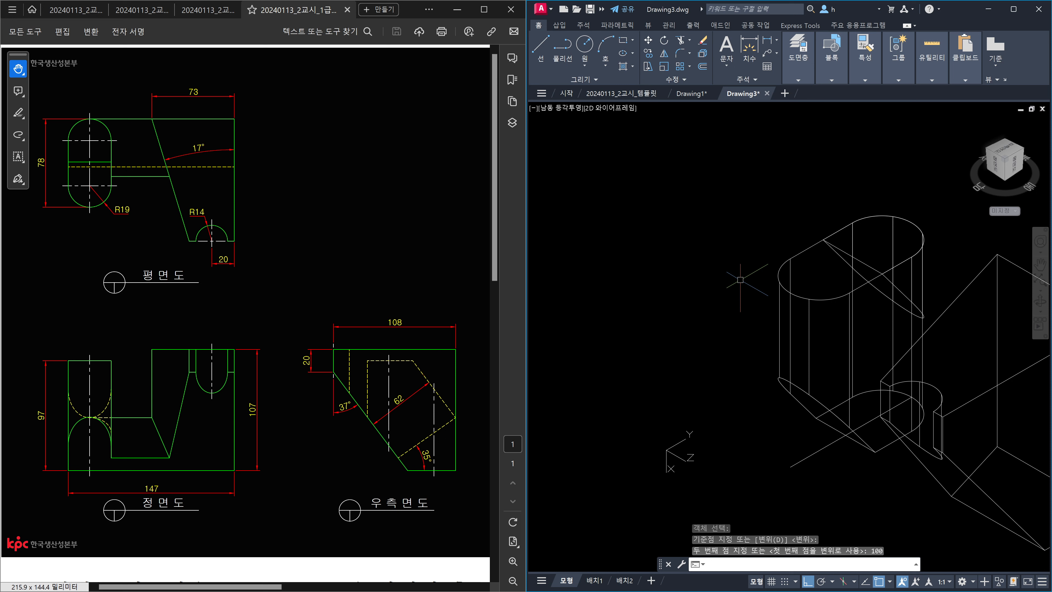
key(ctrl+z)
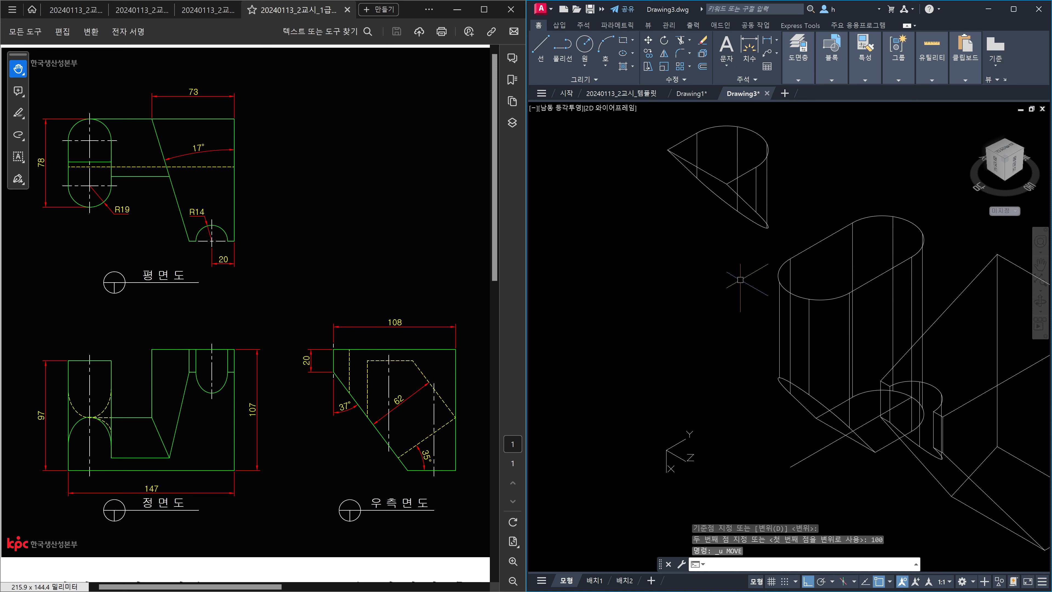
key(Escape)
key(Escape)
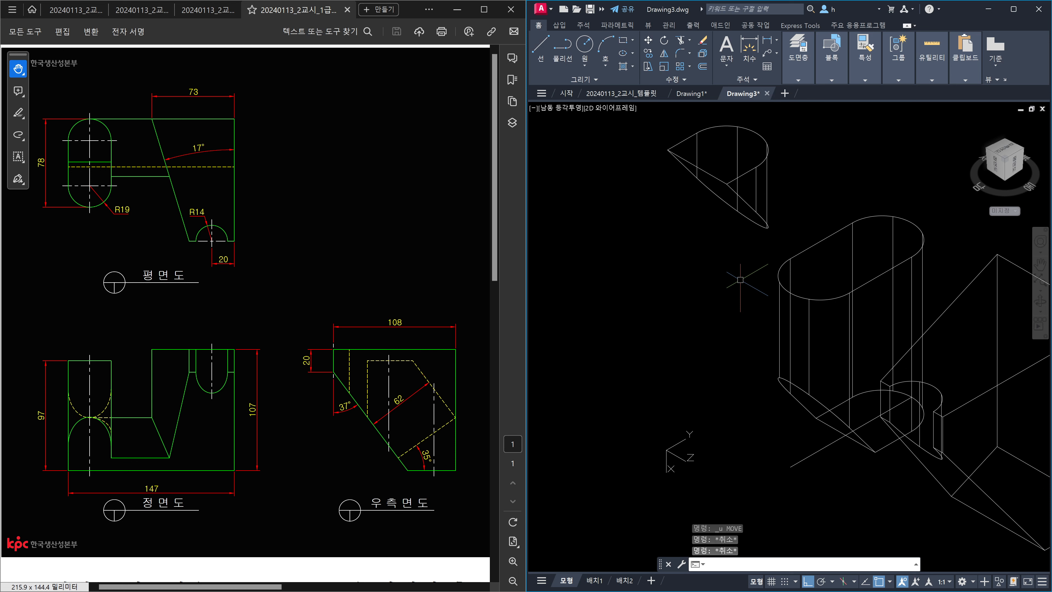
- Slice the original slot solid through two points on the copied solid's slanted face, keeping the lower portion
text(sl)
key(Return)
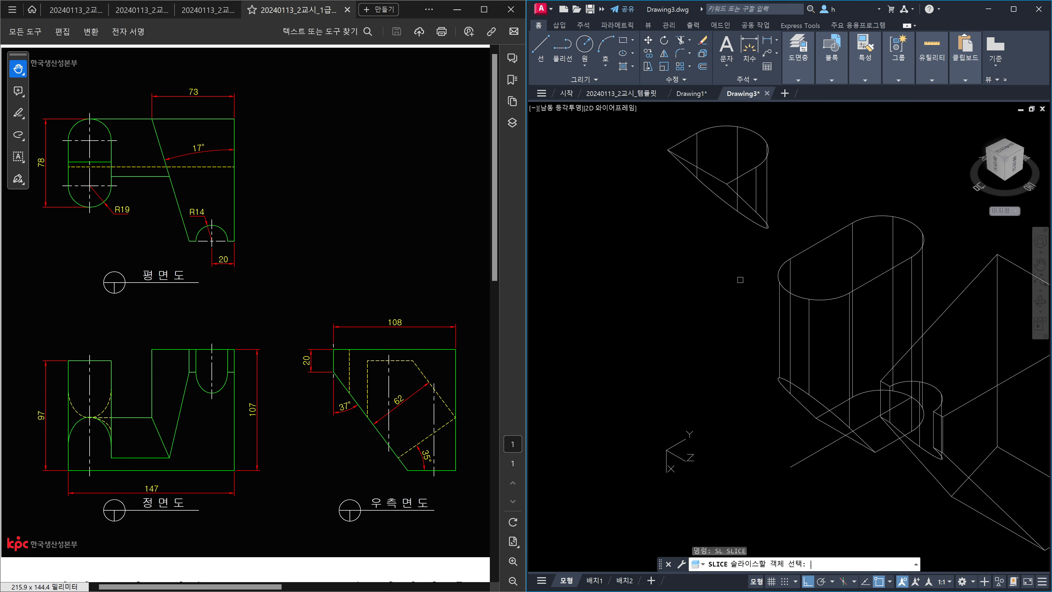
click(796, 295)
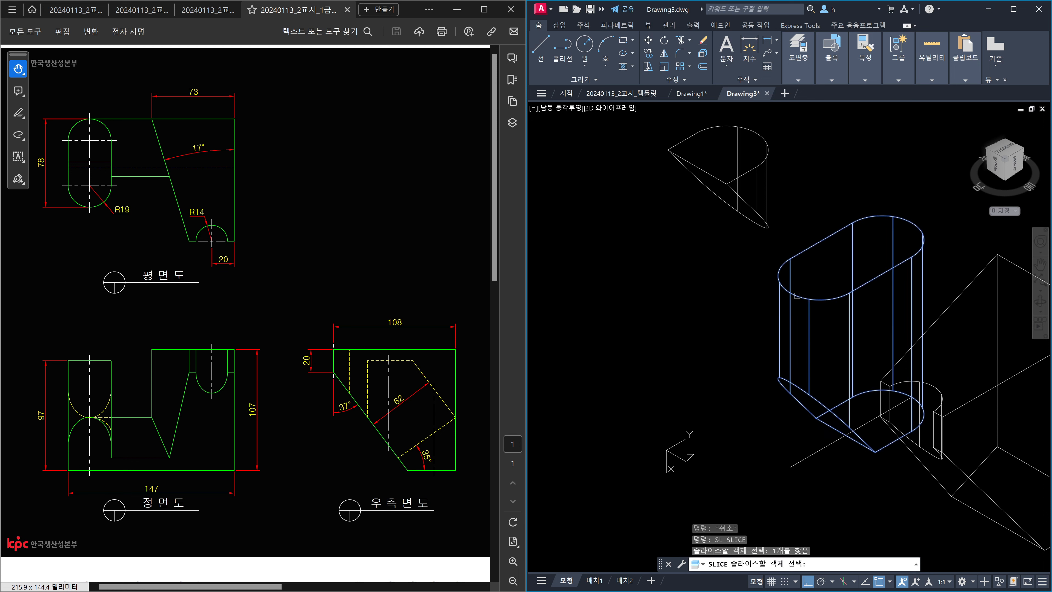
key(Return)
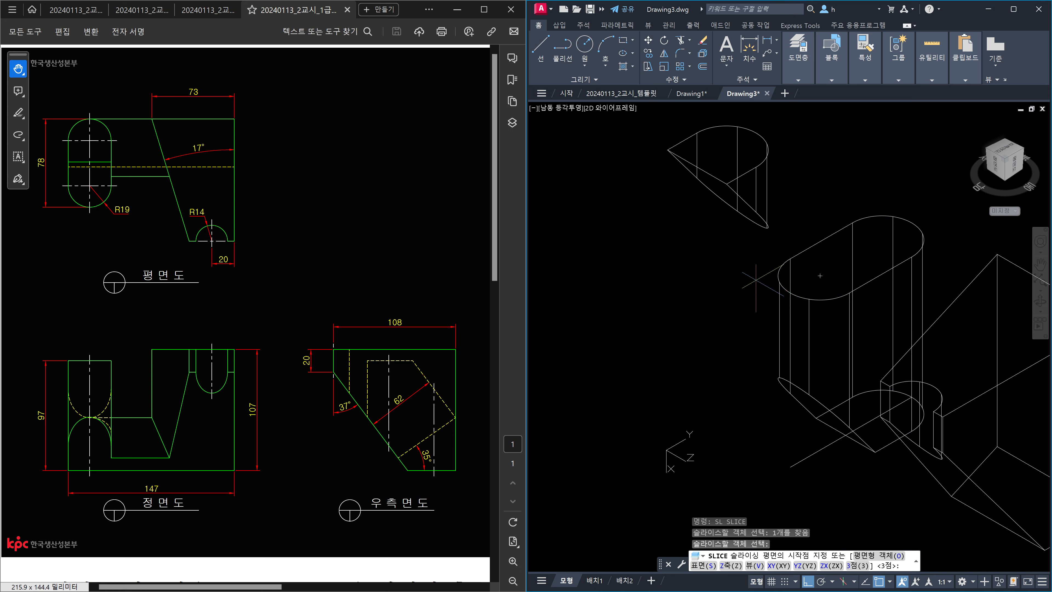
click(726, 195)
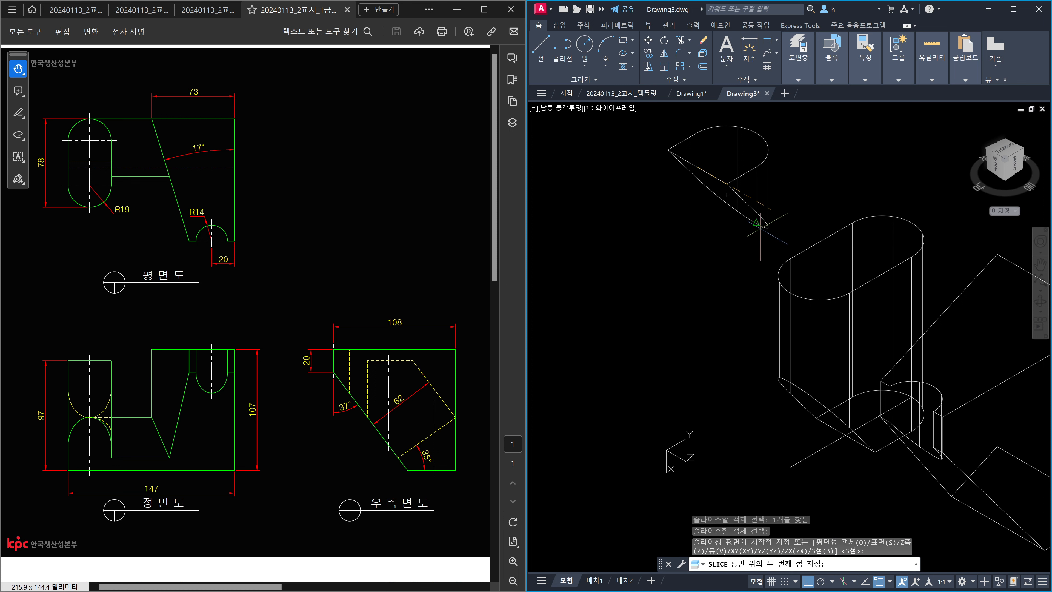
click(761, 233)
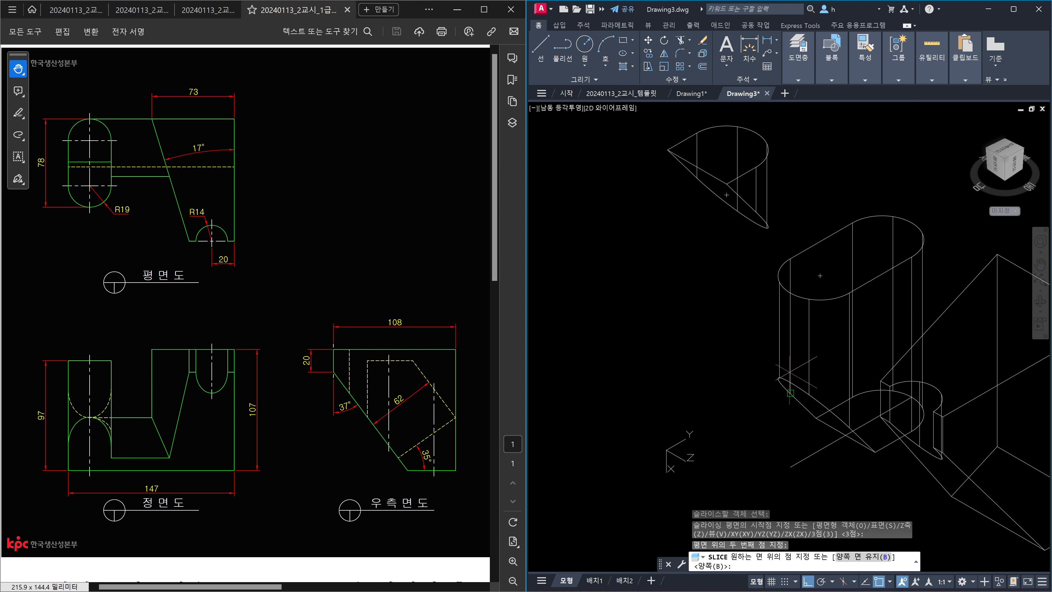
click(789, 371)
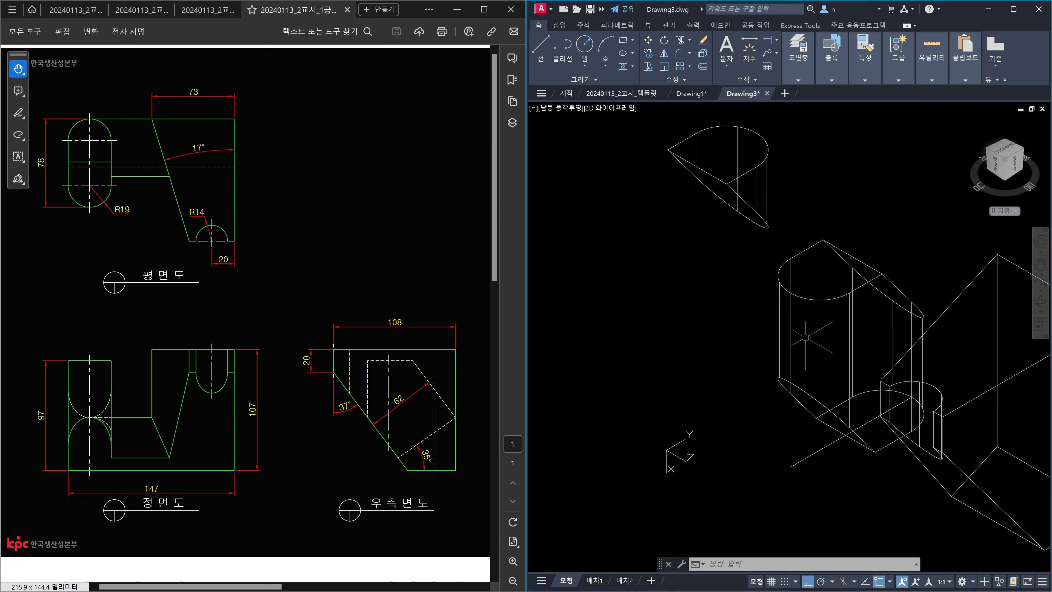
- Delete the offset copy of the slot solid
key(Escape)
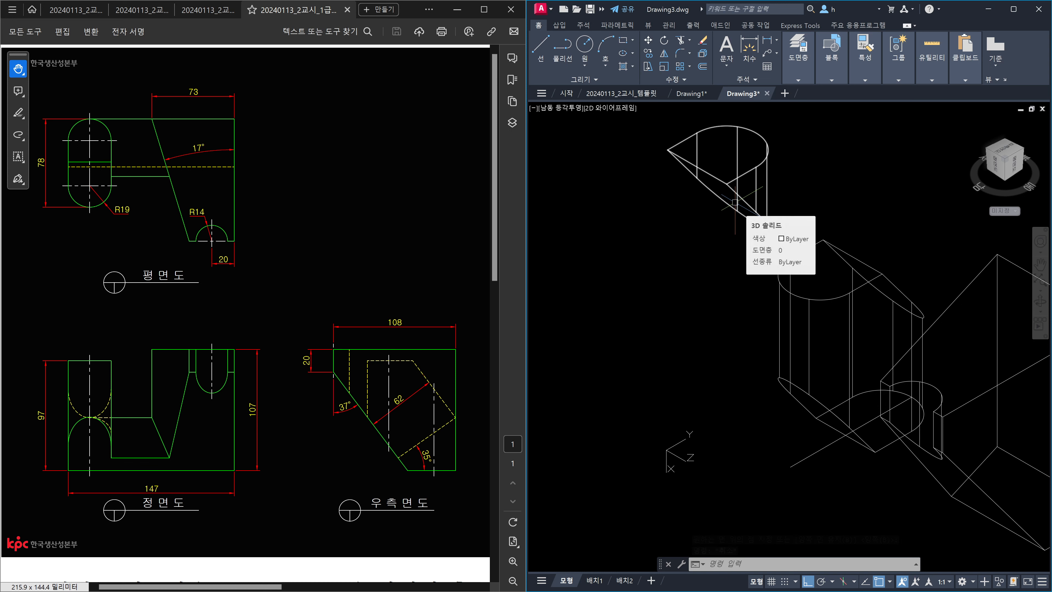
click(726, 240)
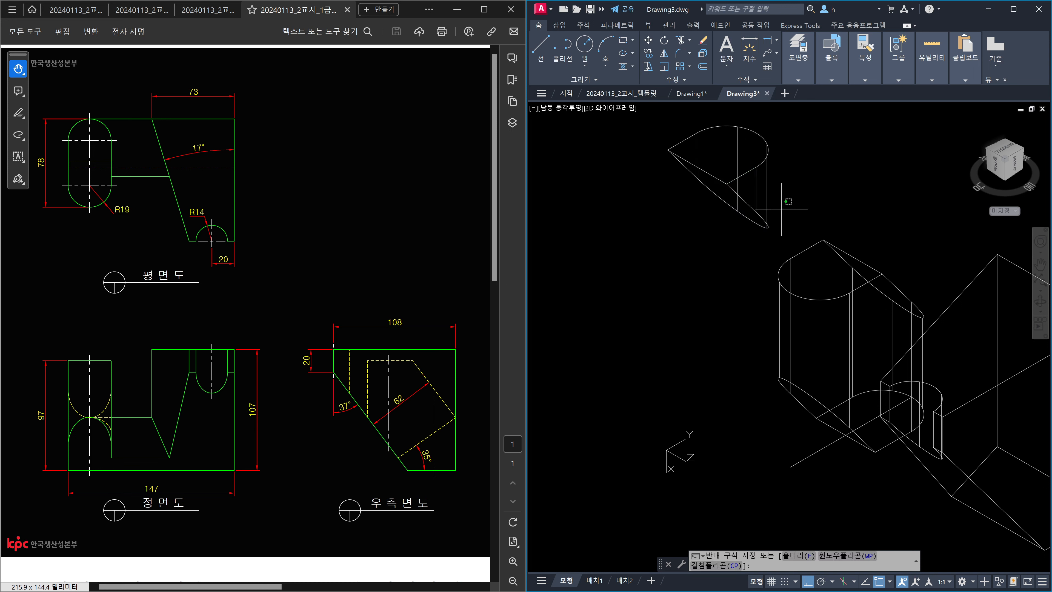
click(728, 197)
key(Delete)
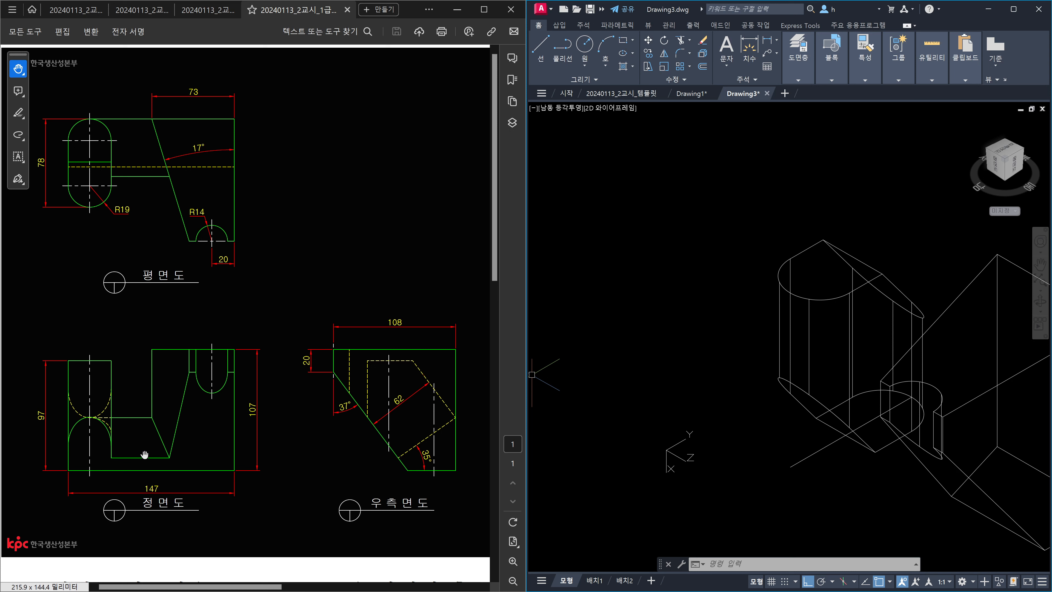
middle_drag(900, 426, 823, 370)
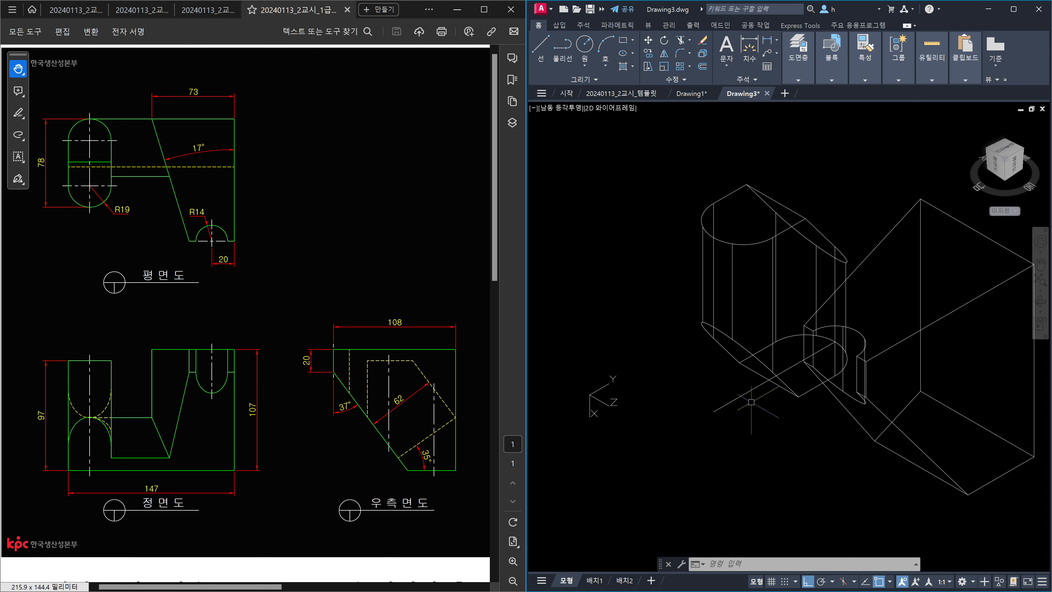
key(Escape)
click(749, 408)
click(723, 389)
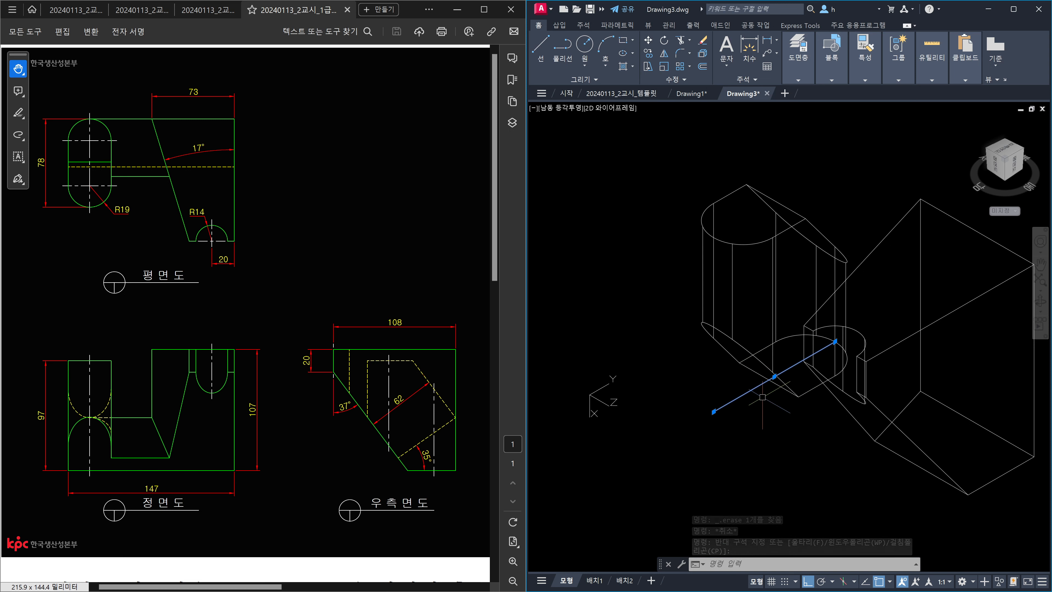
key(Escape)
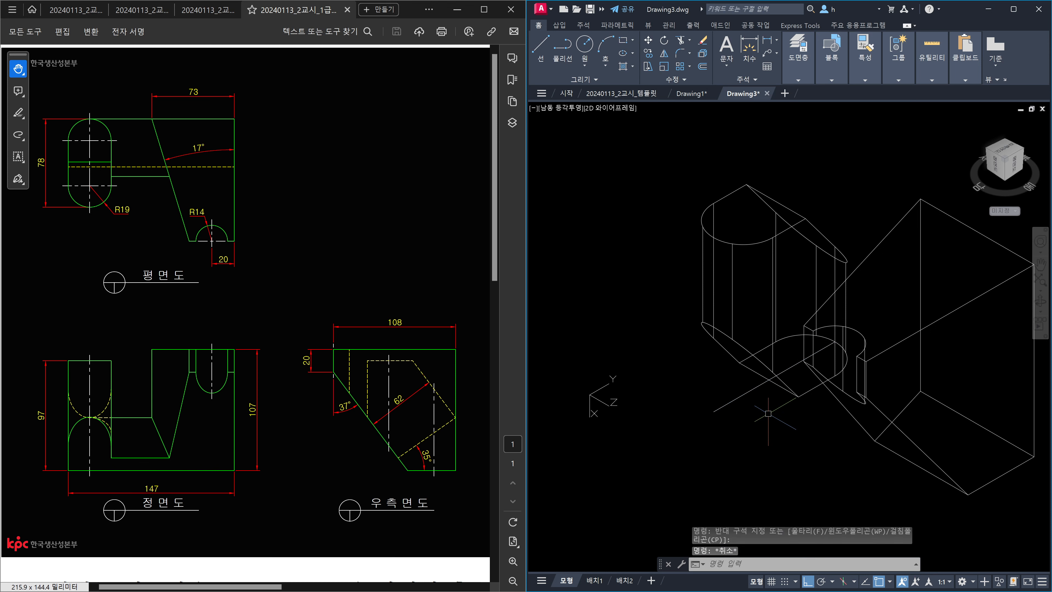
key(Escape)
key(Escape)
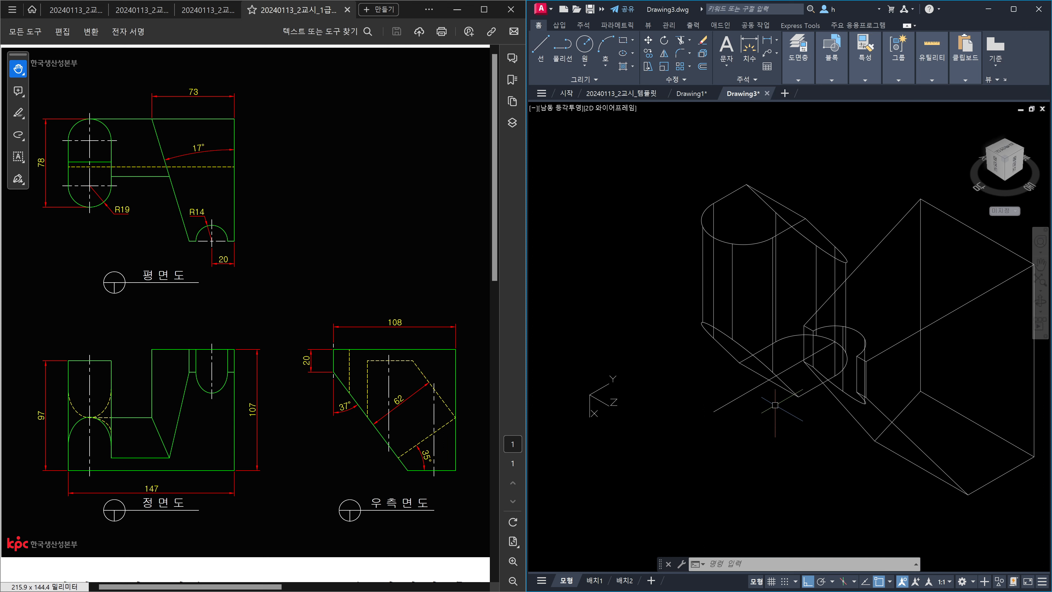
key(Escape)
text(ext)
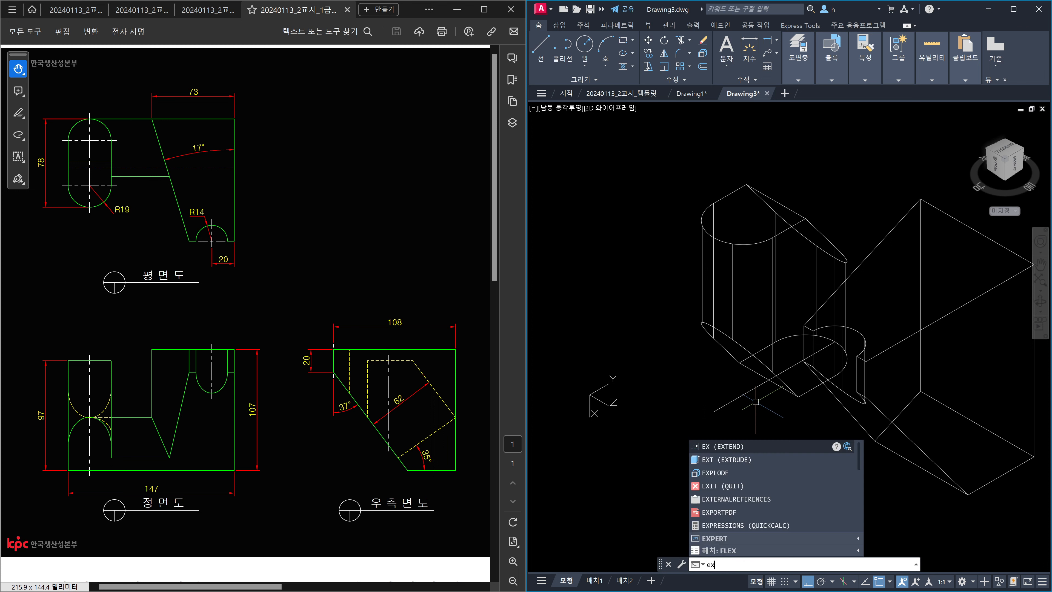
key(Return)
click(751, 396)
key(Return)
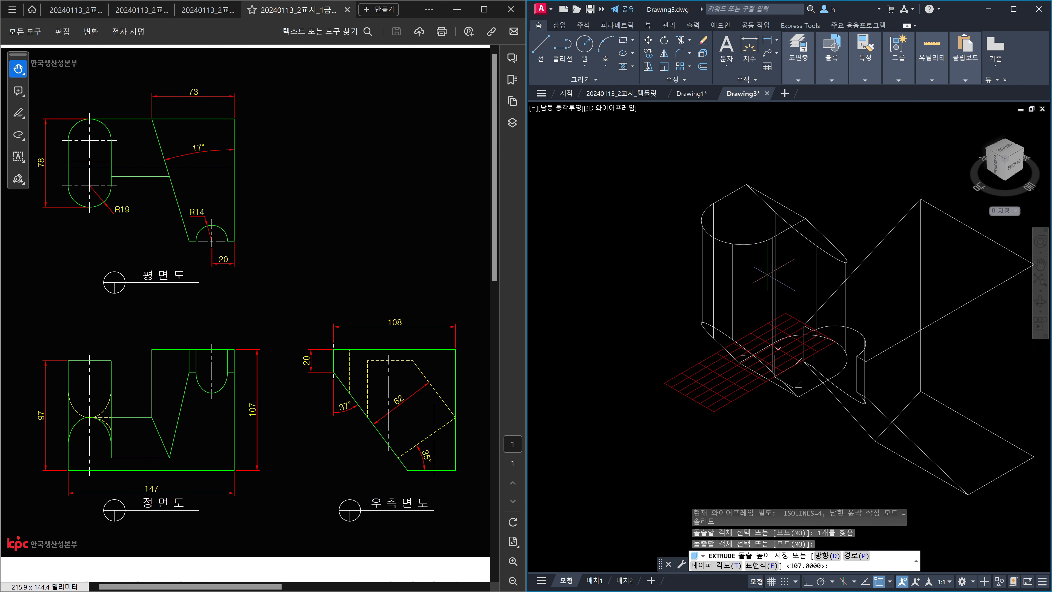
key(F8)
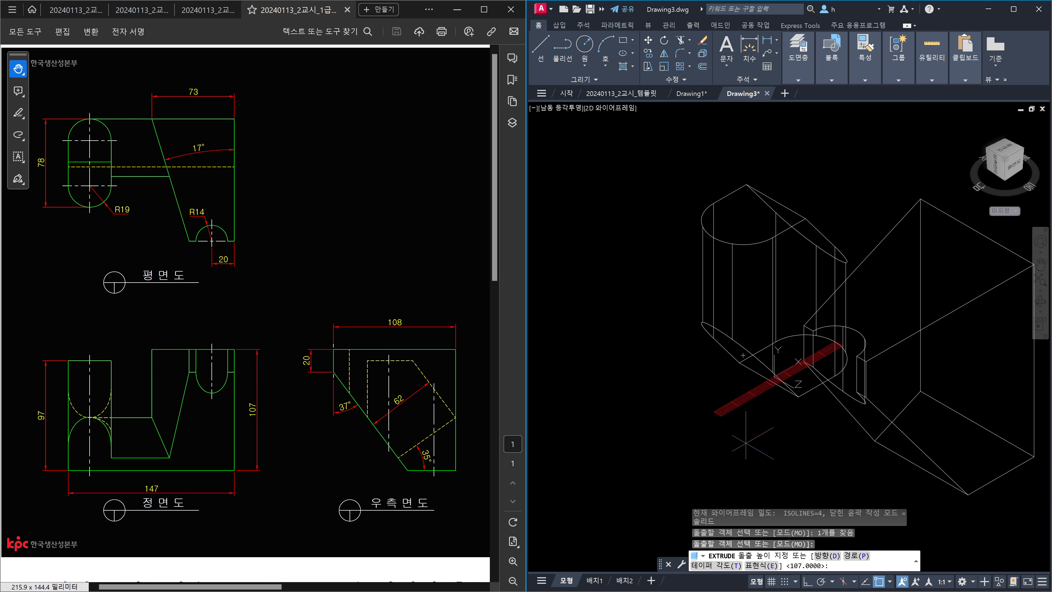
key(Escape)
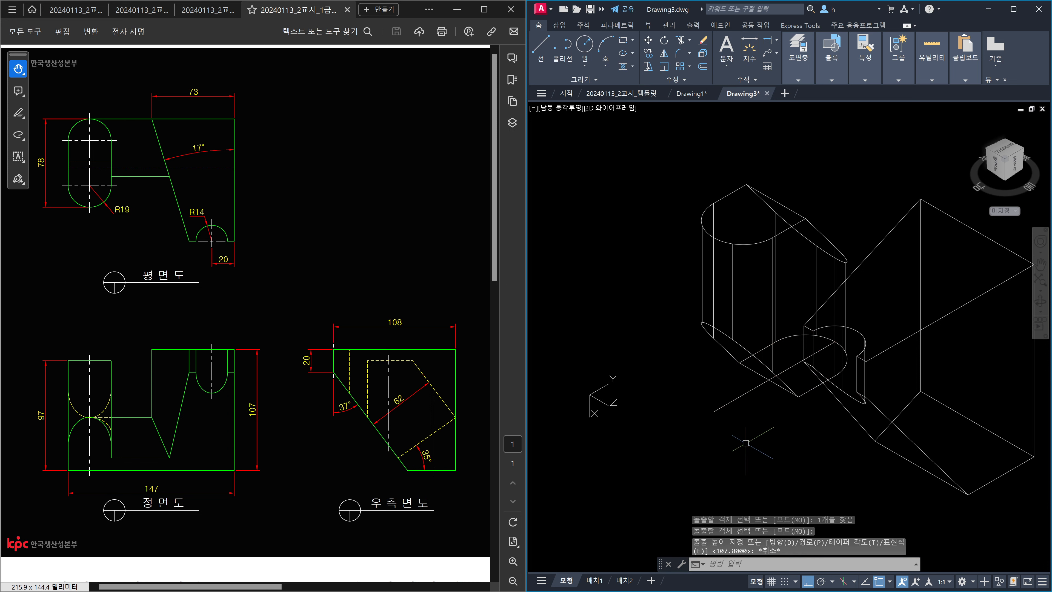
- Reset the UCS to World
text(ucs)
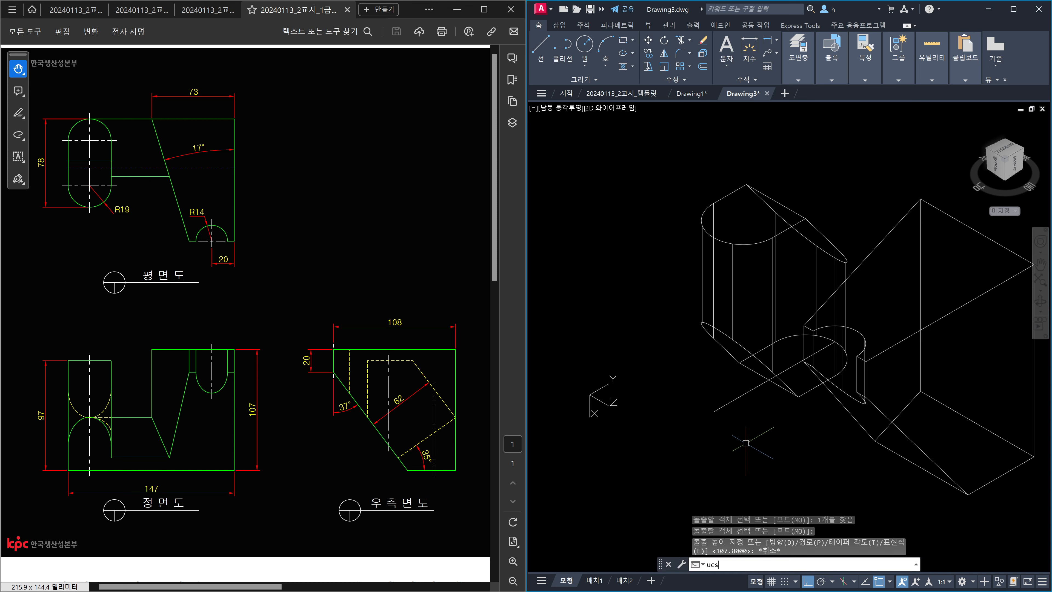
key(Return)
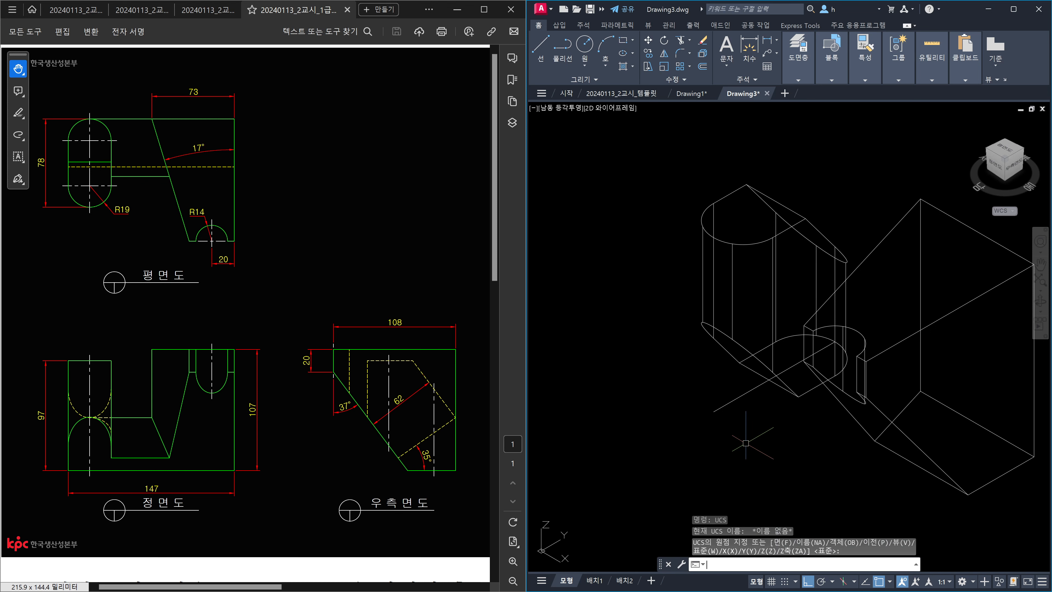
key(Escape)
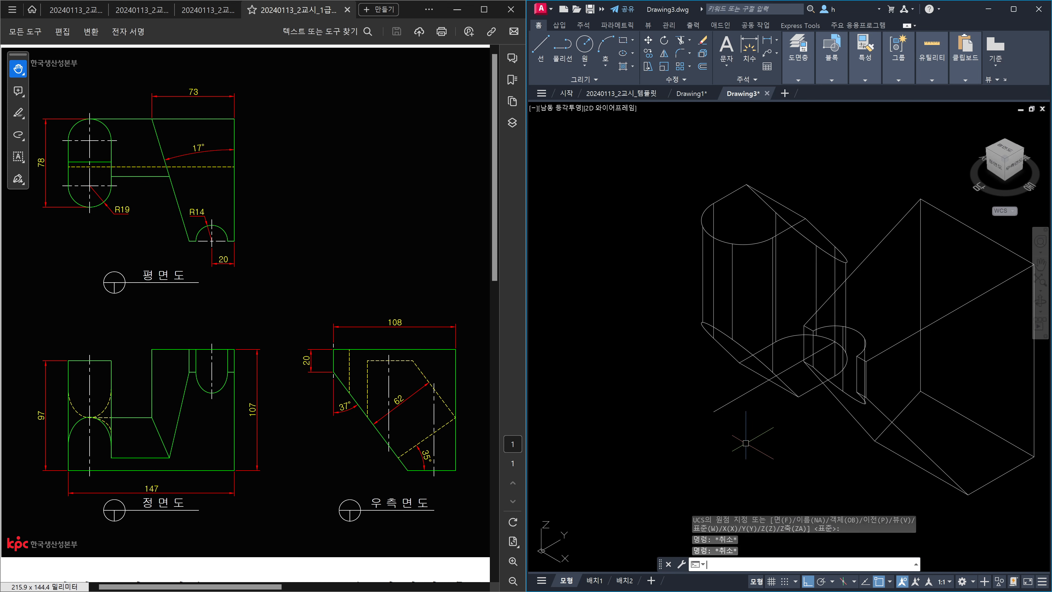
text(ext)
key(Return)
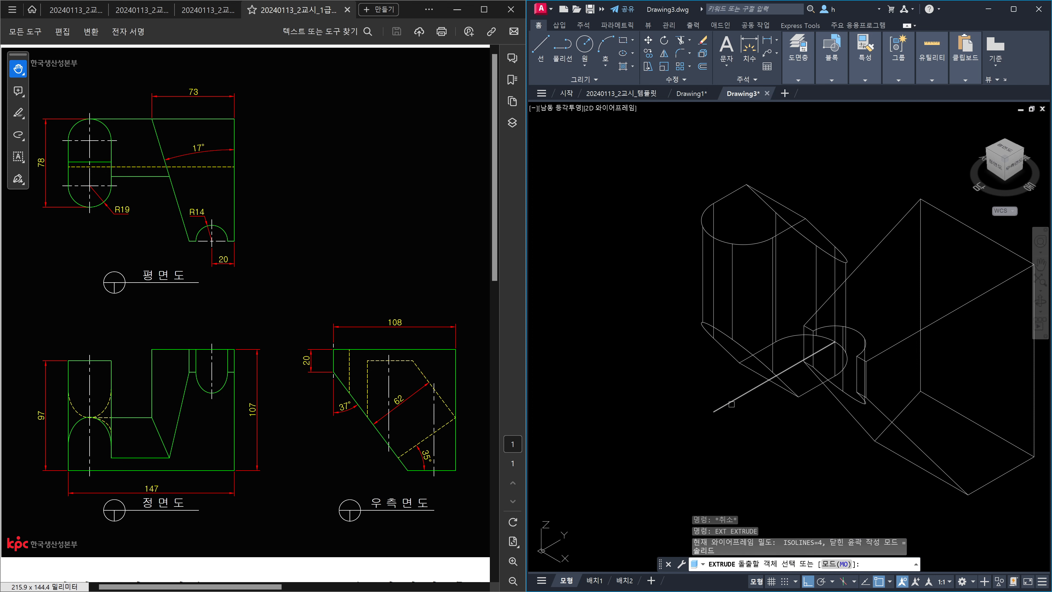
click(731, 404)
key(Return)
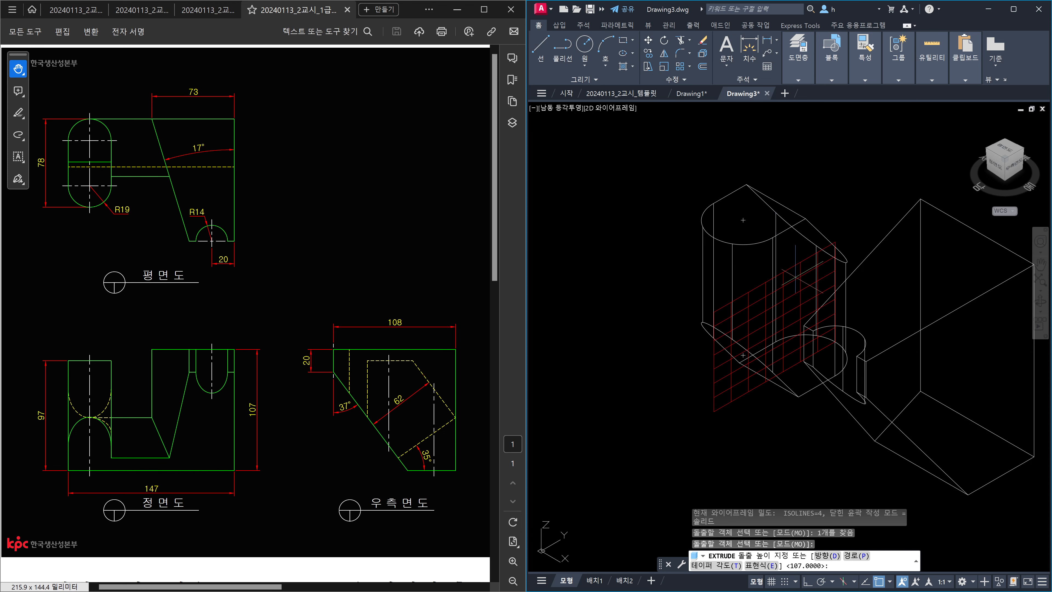
key(Escape)
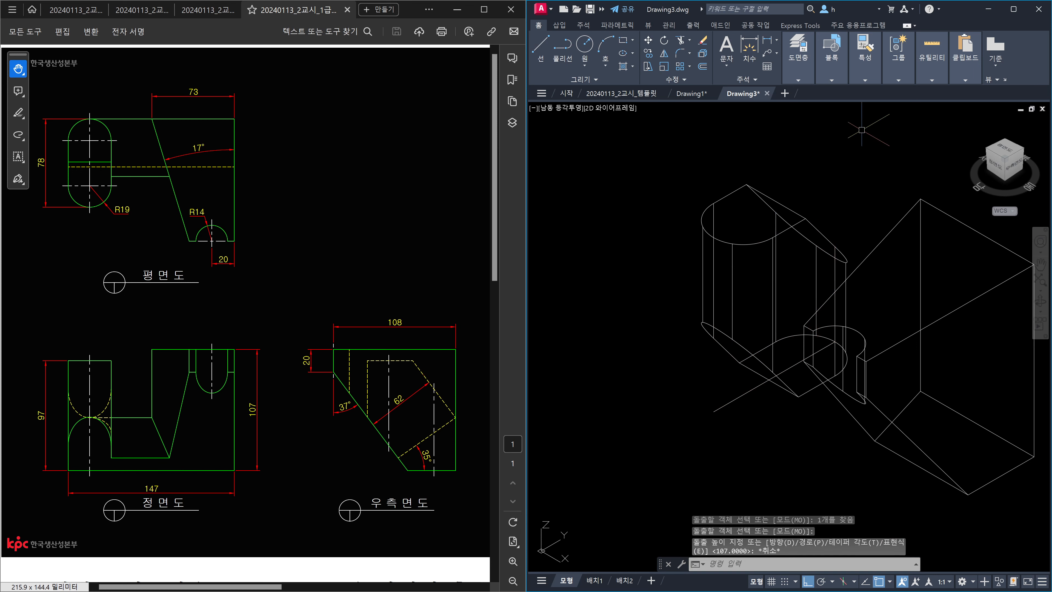
- Set the current object color to ByLayer
click(862, 81)
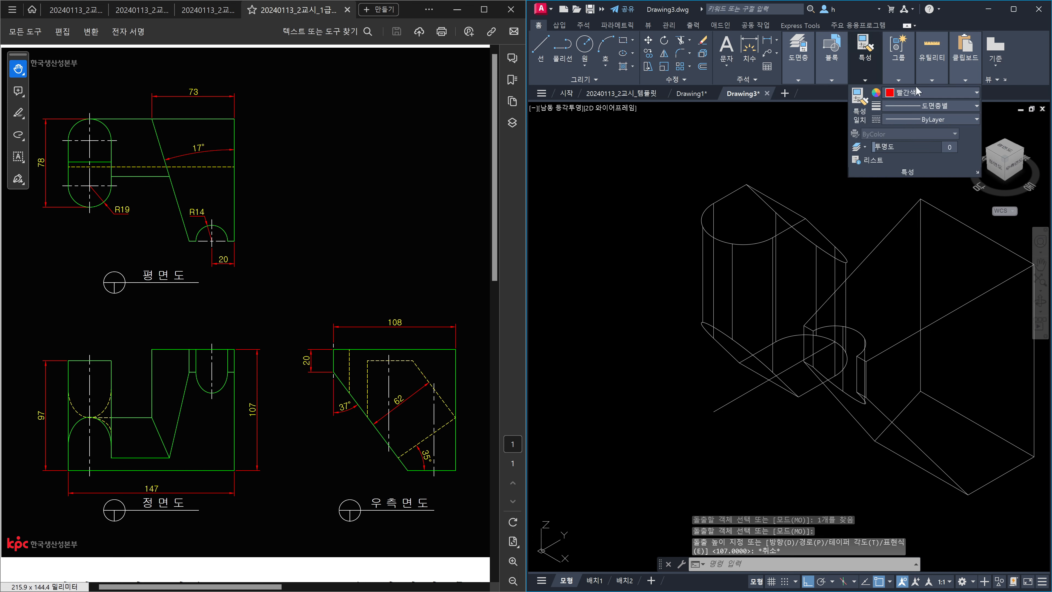
click(925, 92)
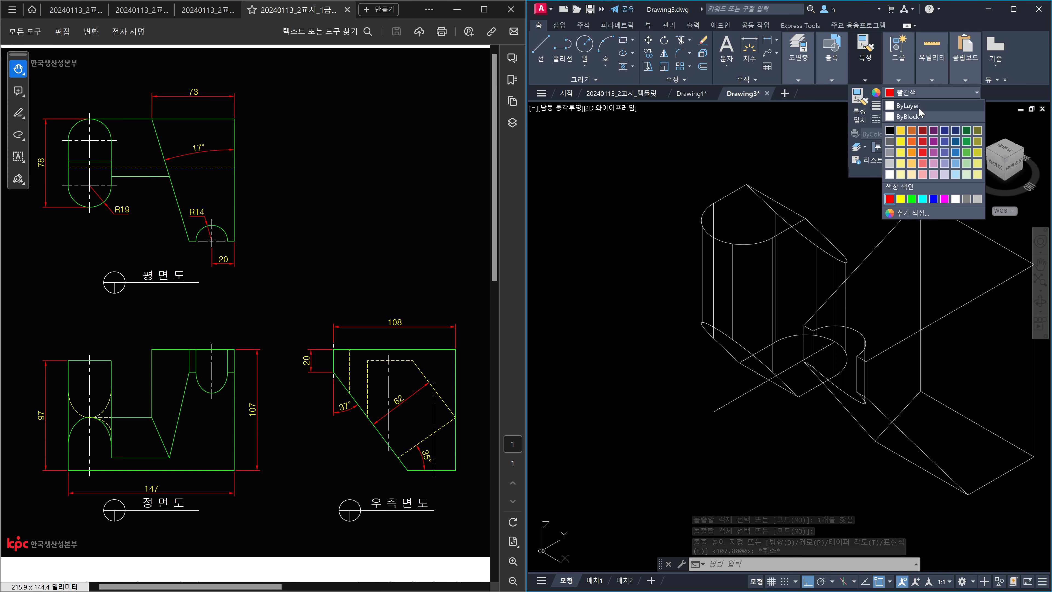
click(918, 108)
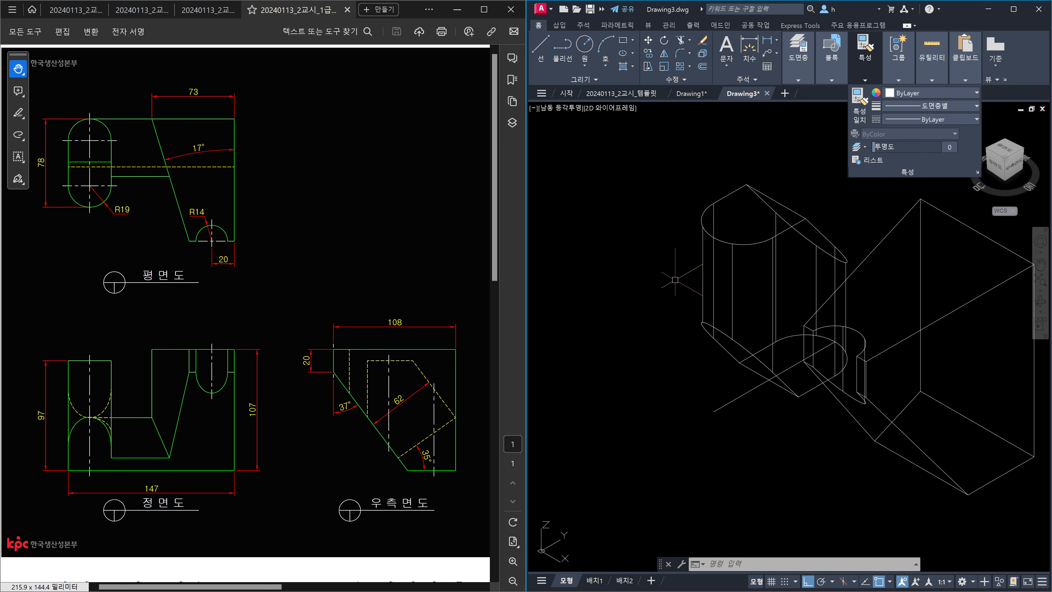
key(Escape)
key(Escape)
- Extrude the line at the slot solid's base upward to the quadrant on its slanted end, forming a vertical surface
text(ext)
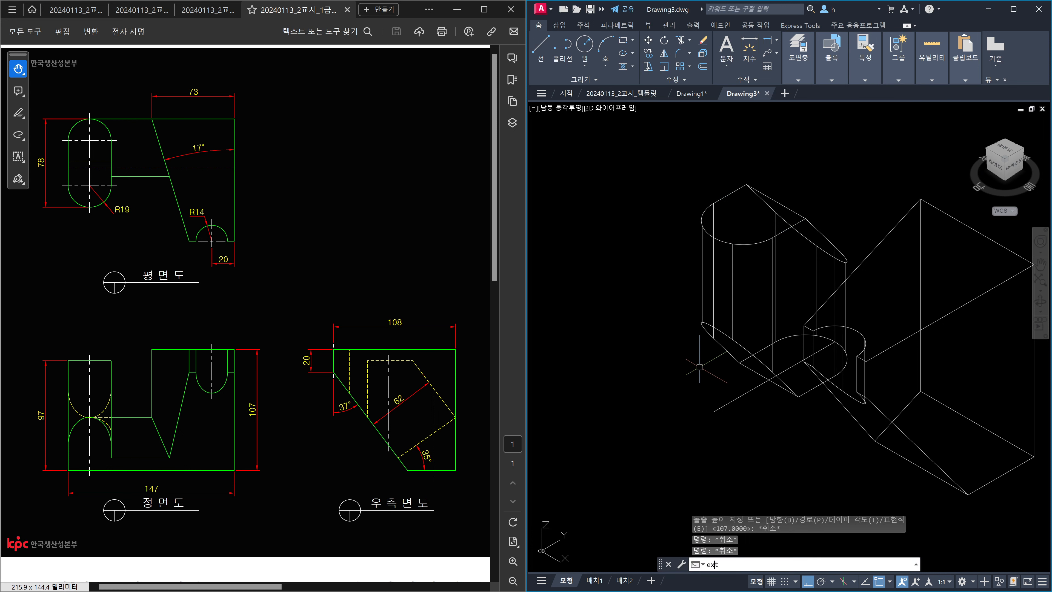
key(Return)
click(740, 393)
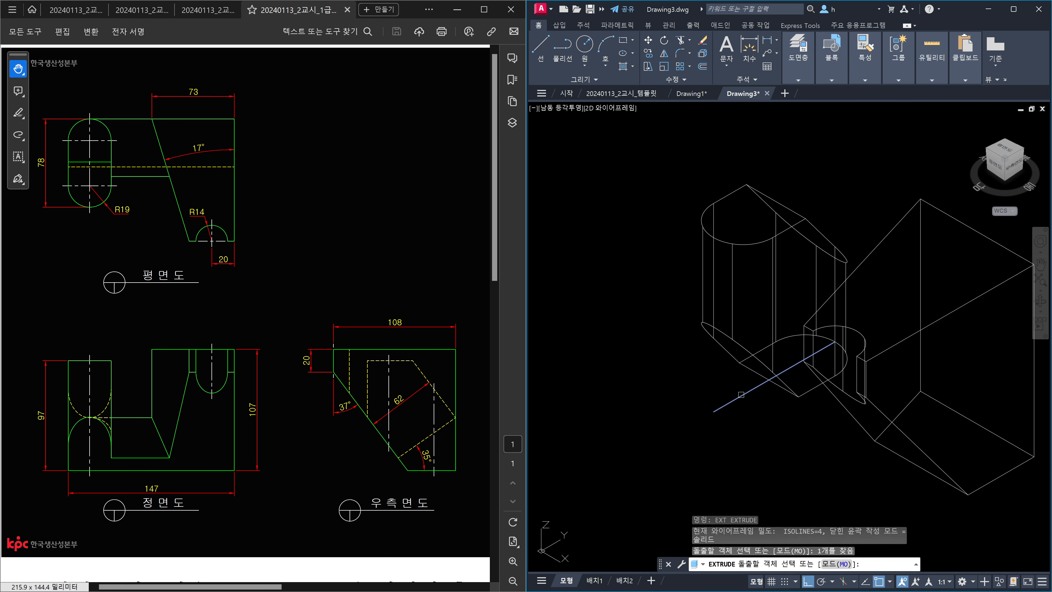
key(Return)
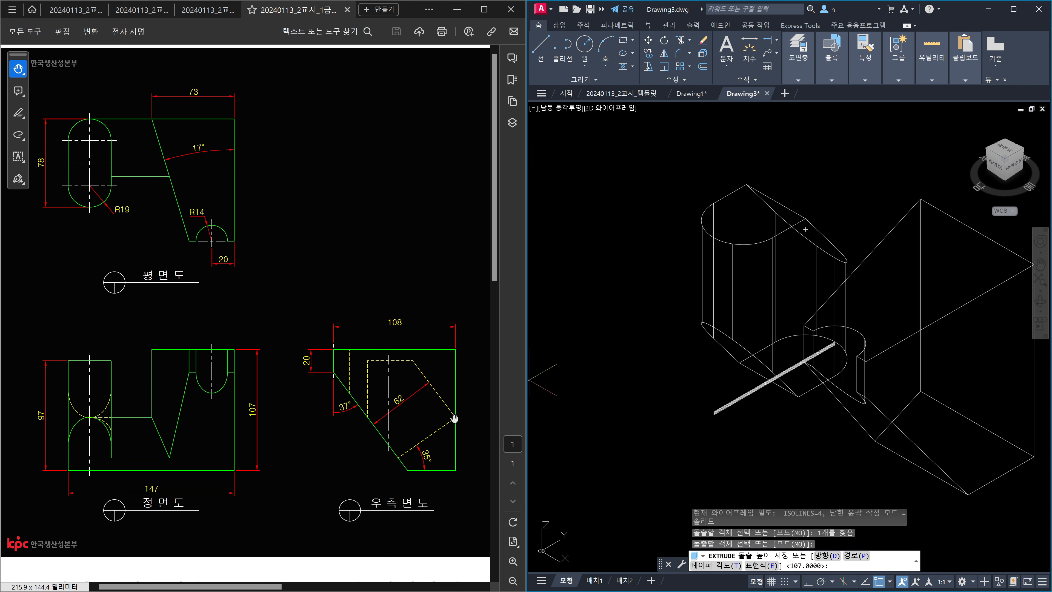
scroll(831, 371, up, 5)
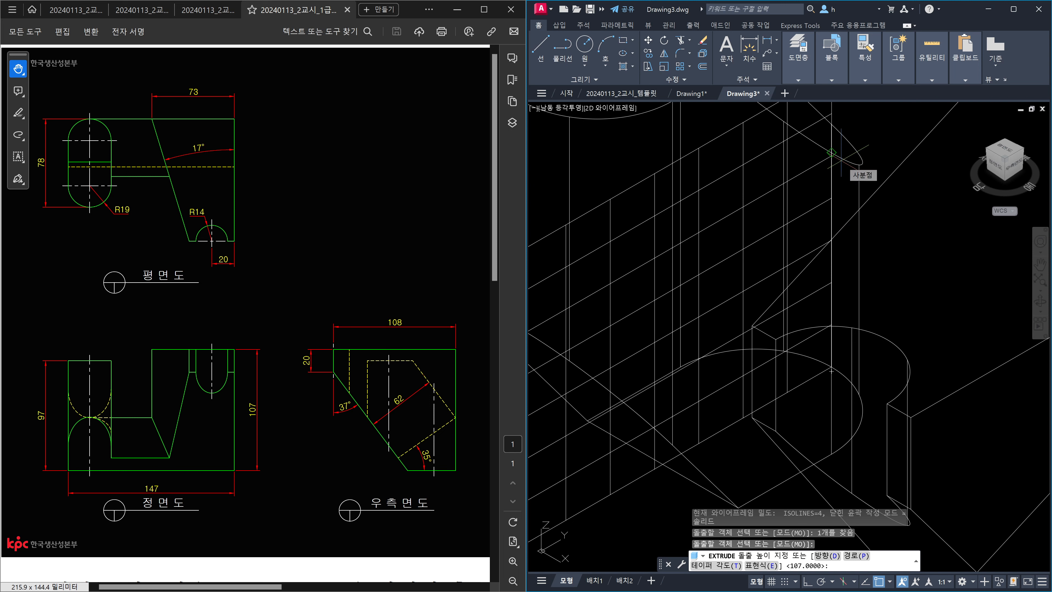
click(840, 160)
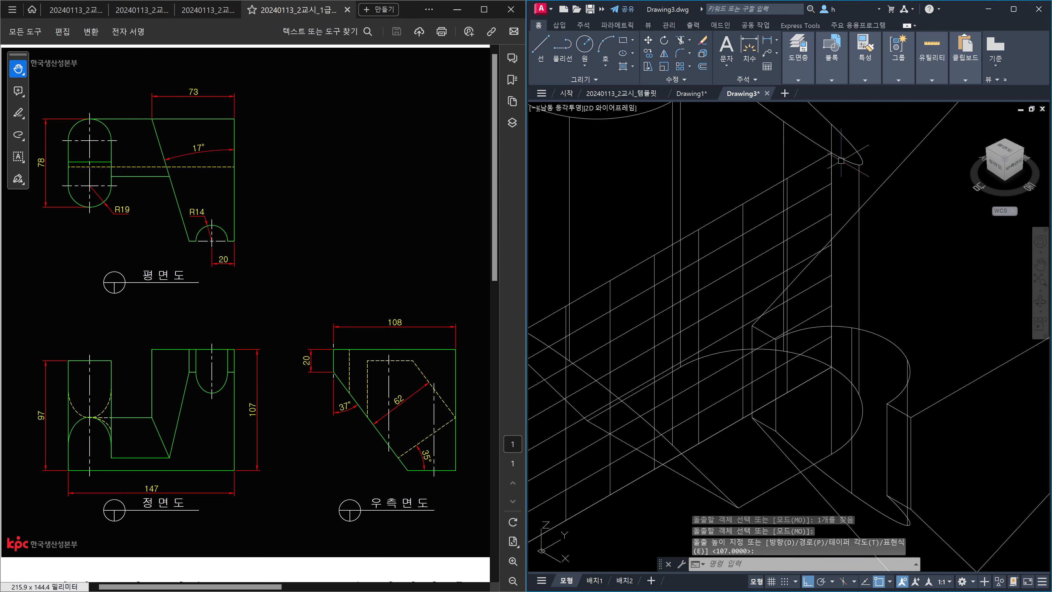
key(Escape)
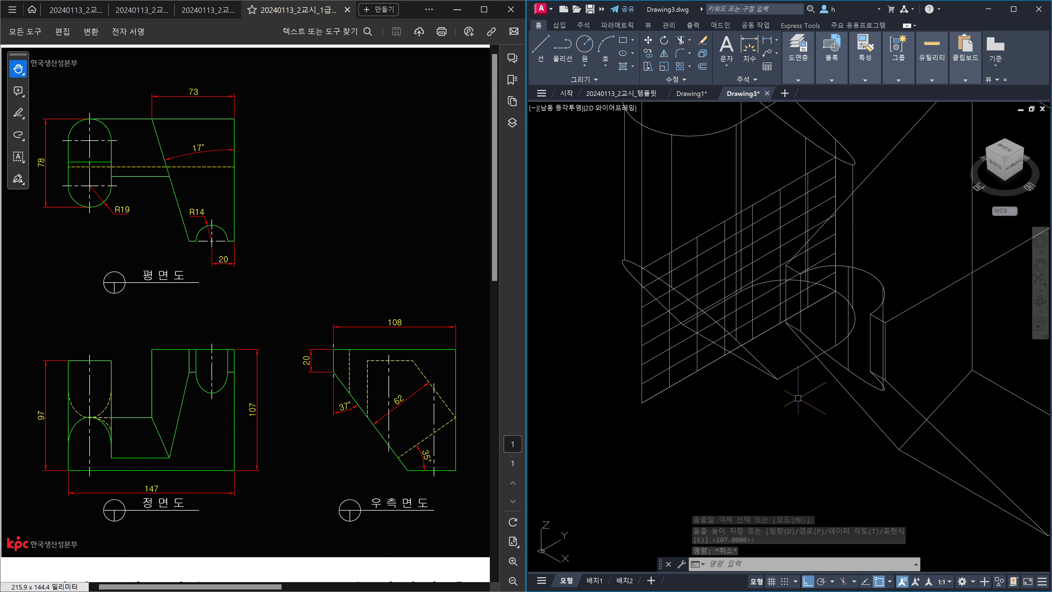
middle_drag(793, 396, 746, 384)
key(Escape)
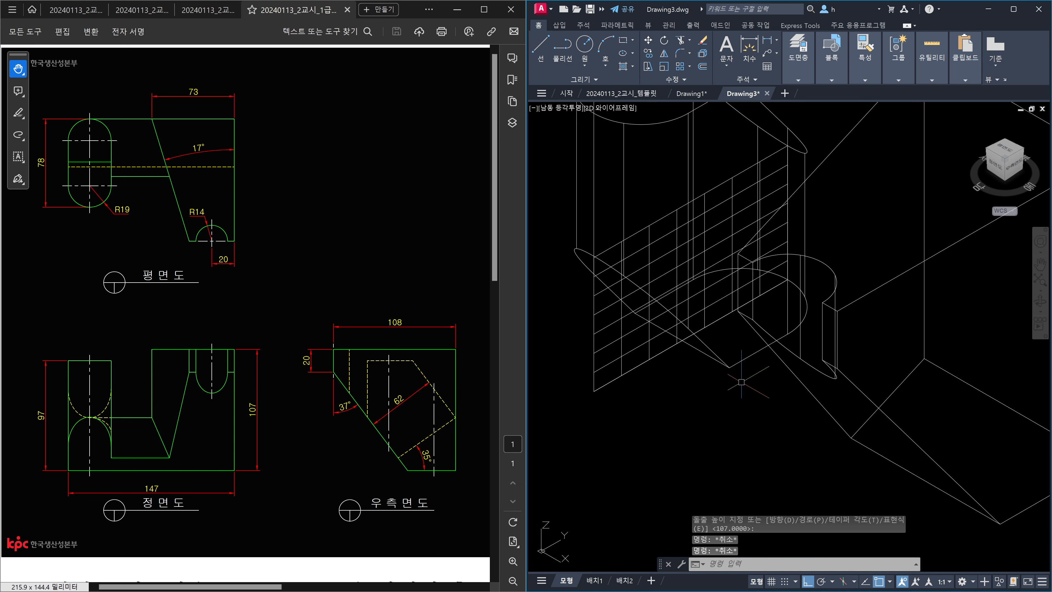
- Extrude the vertical surface horizontally to the far bottom corner of the large wedge solid, forming a box
text(EXT)
key(Return)
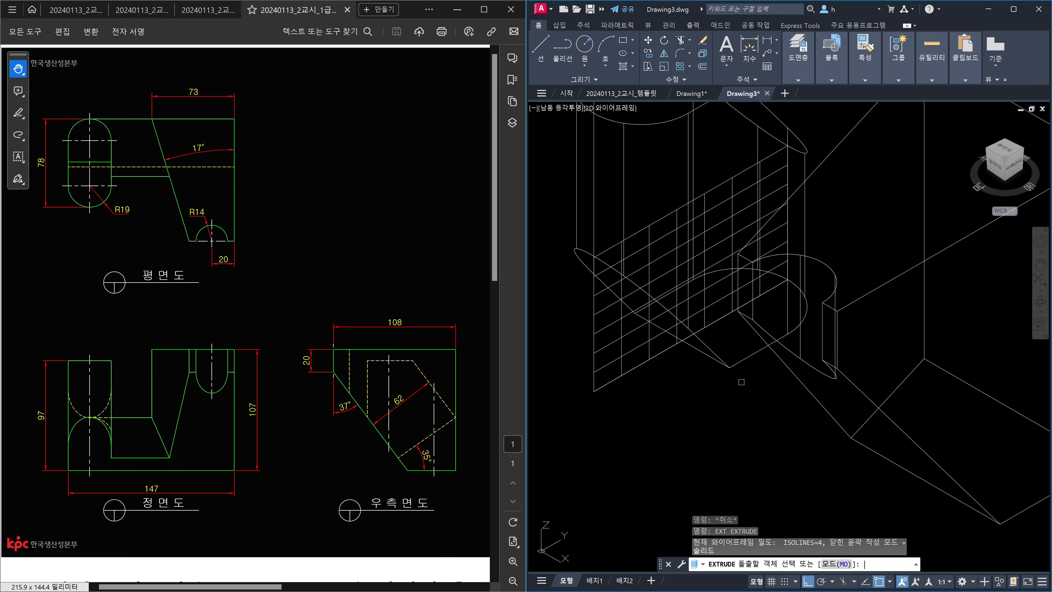
click(597, 351)
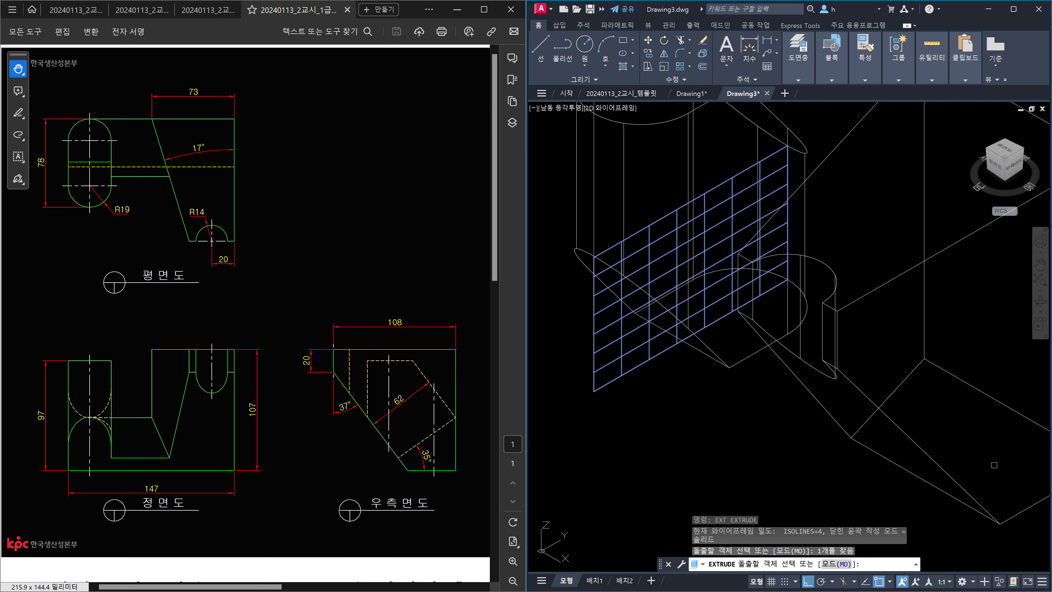
key(Return)
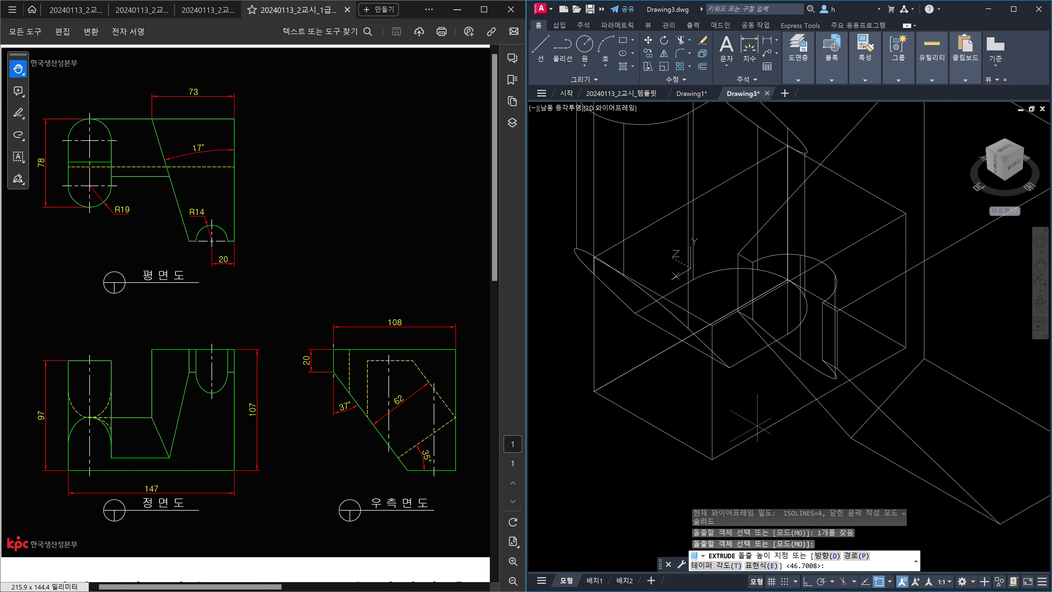
scroll(745, 435, down, 2)
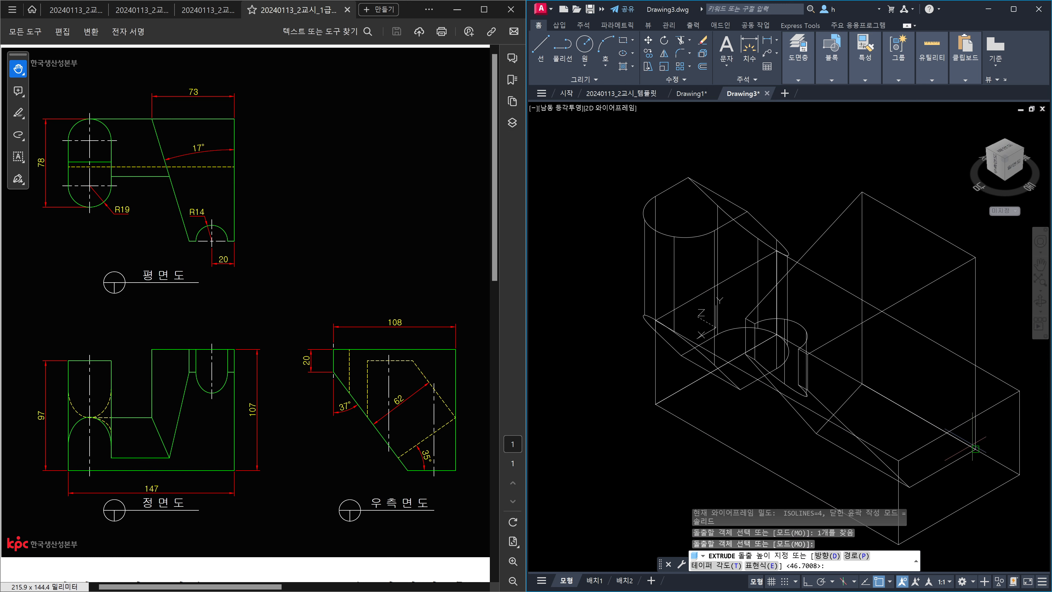
key(Escape)
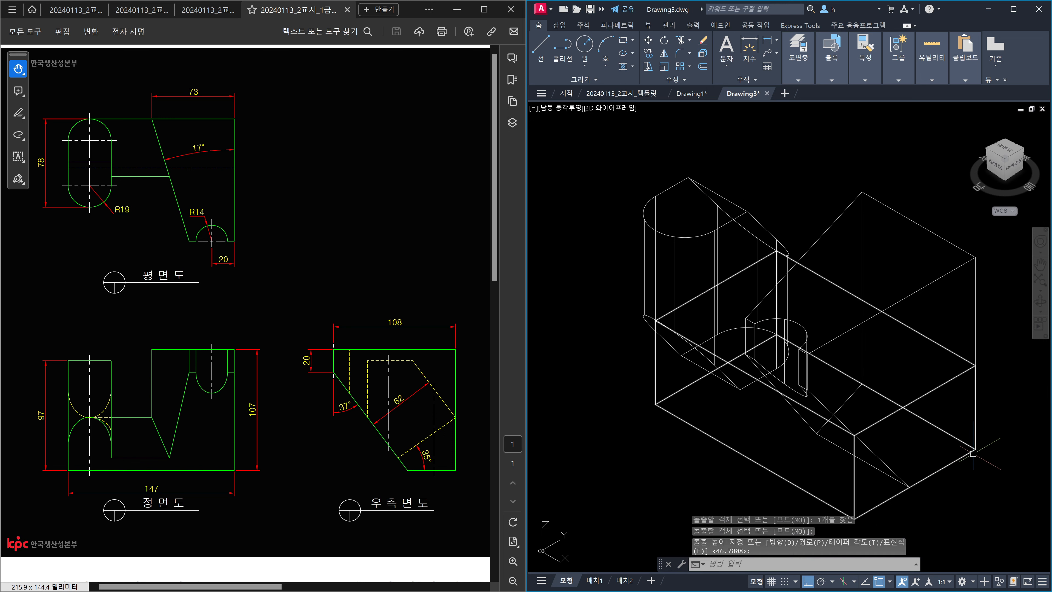
middle_drag(889, 464, 858, 381)
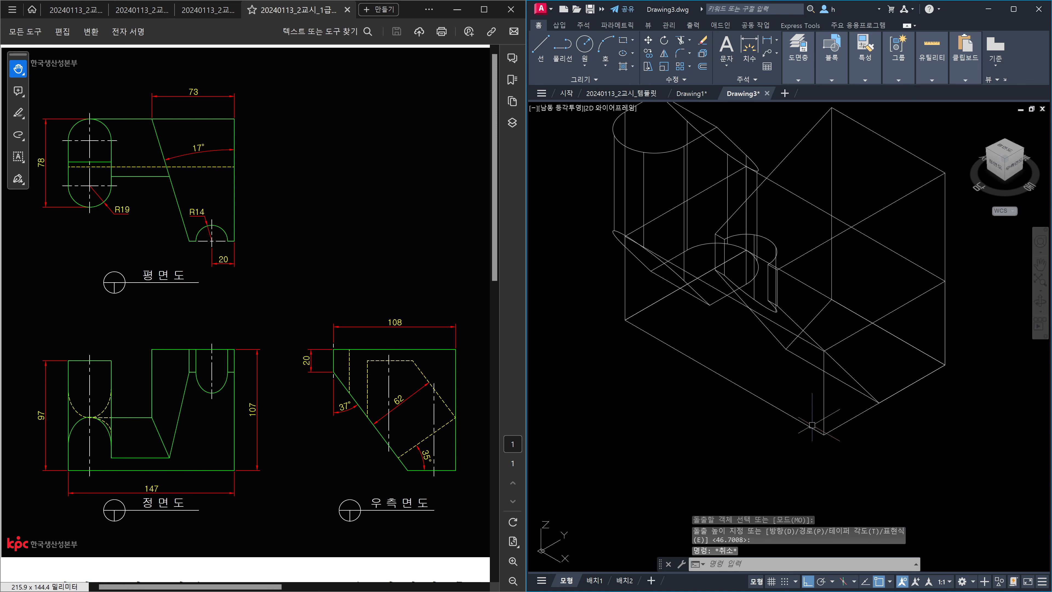
scroll(826, 369, up, 6)
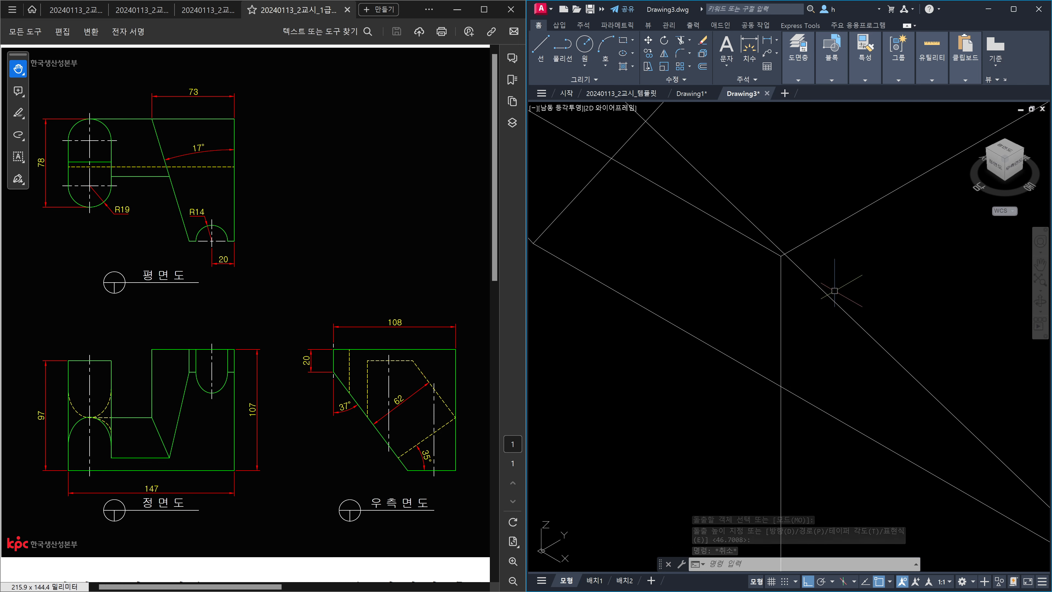
scroll(776, 270, down, 3)
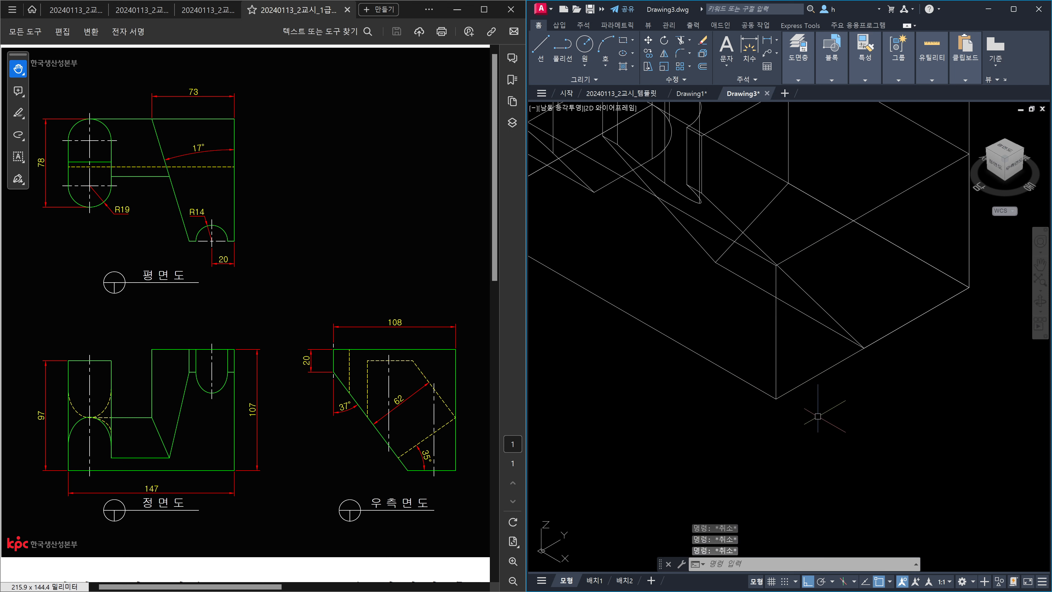
text(sl)
key(Return)
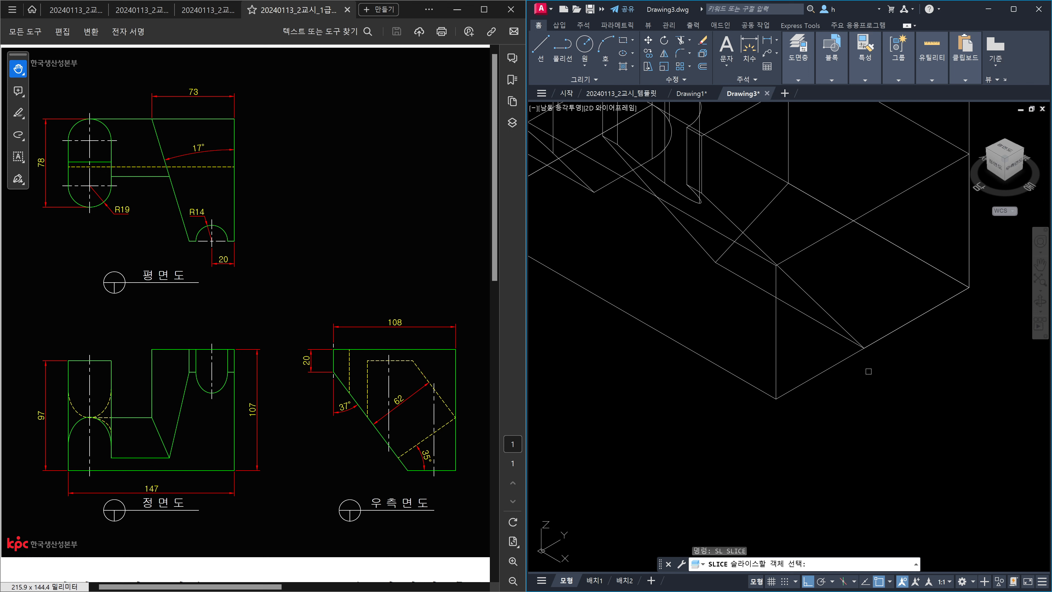
key(Return)
key(Escape)
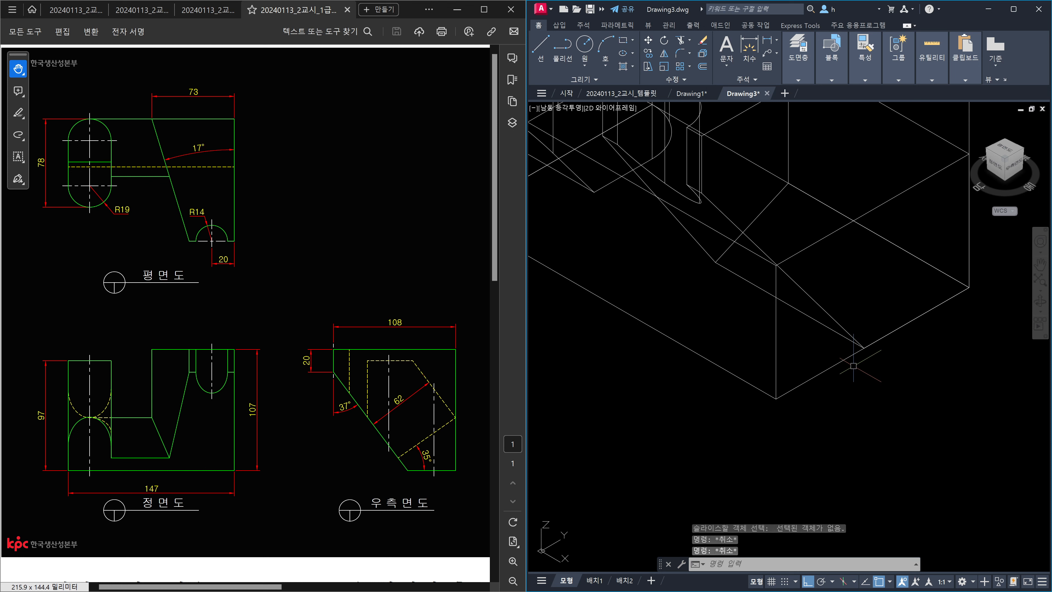
key(Return)
click(831, 364)
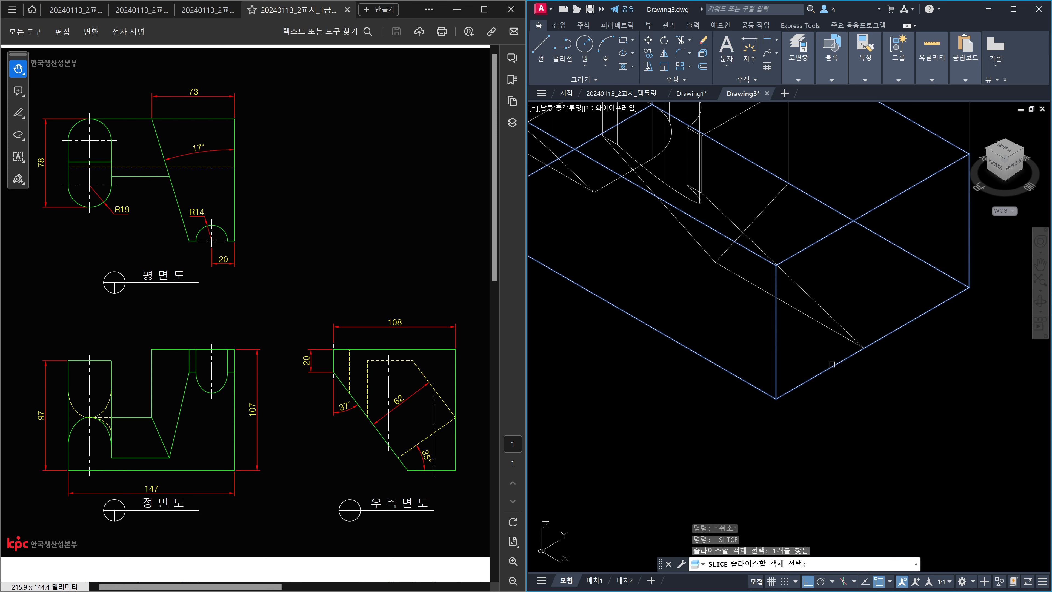
key(Return)
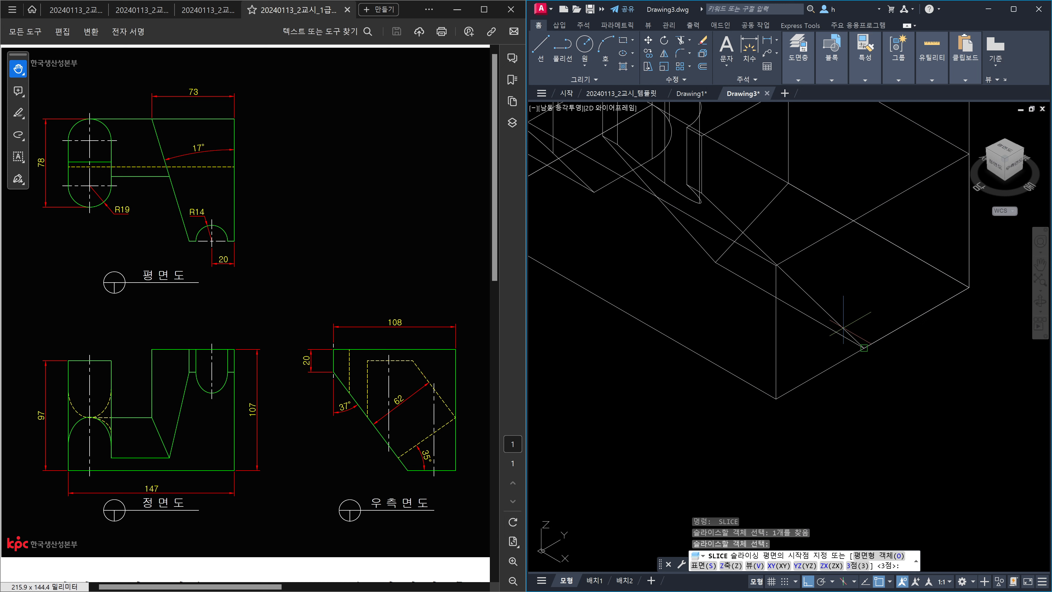
click(843, 328)
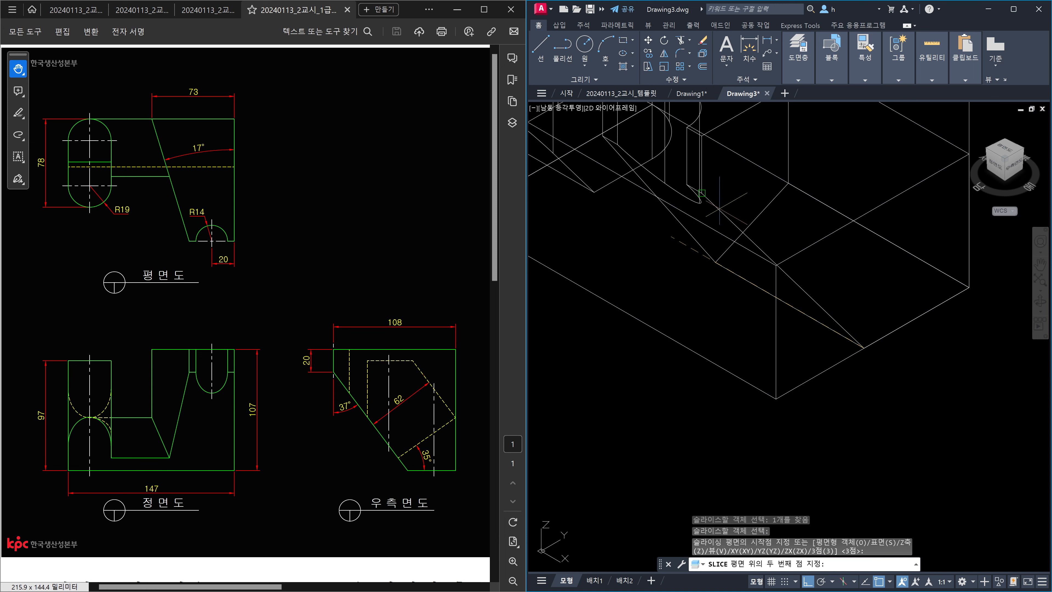
click(718, 206)
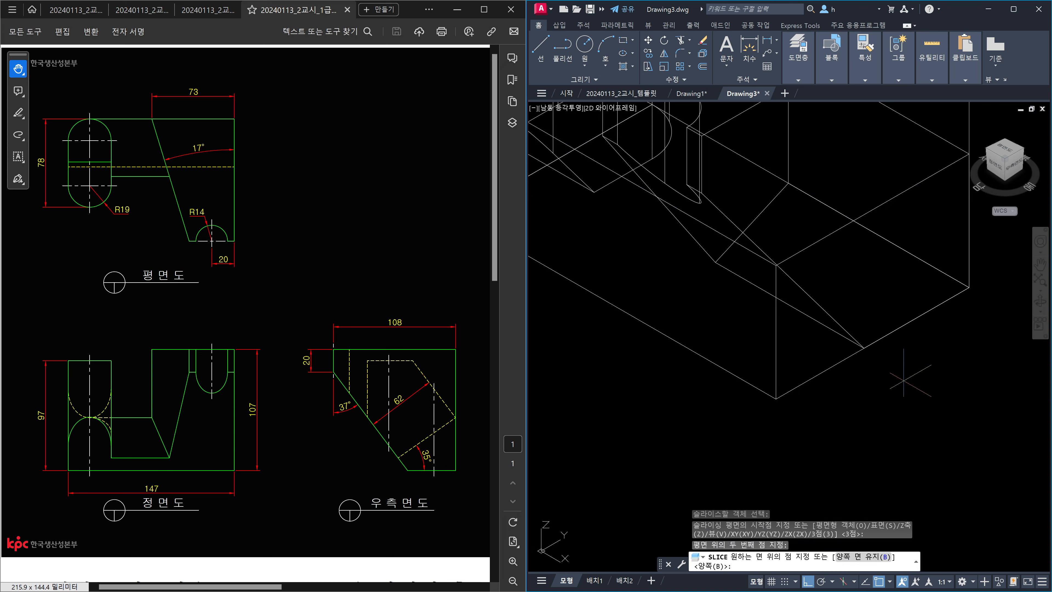
key(Escape)
key(Escape)
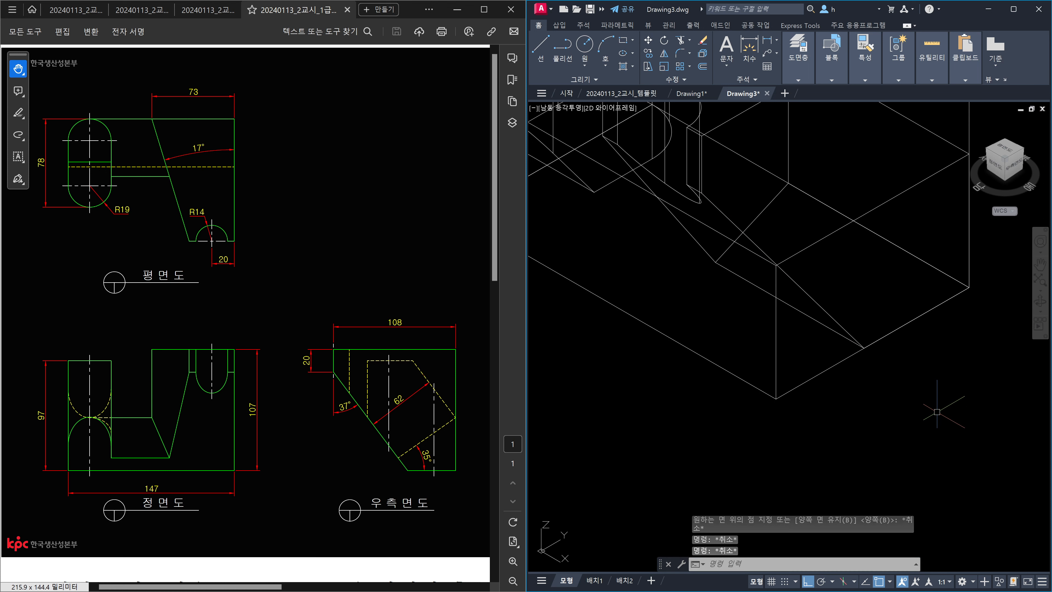
- Slice the box with a three-point plane along the wedge's slanted face and the X direction, keeping the side with the wedge's far bottom corner
key(Return)
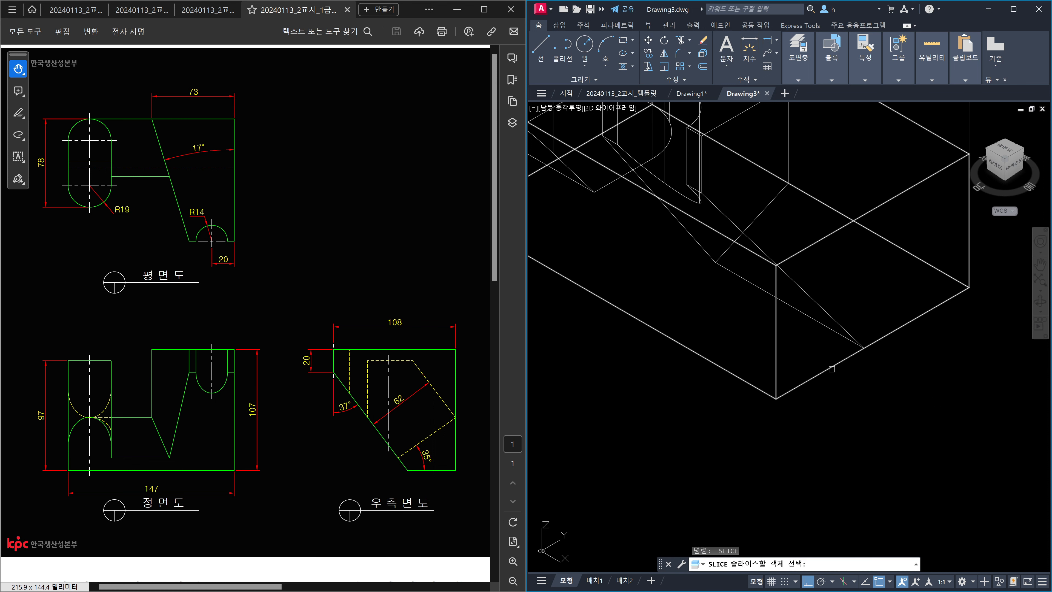
click(832, 368)
key(Return)
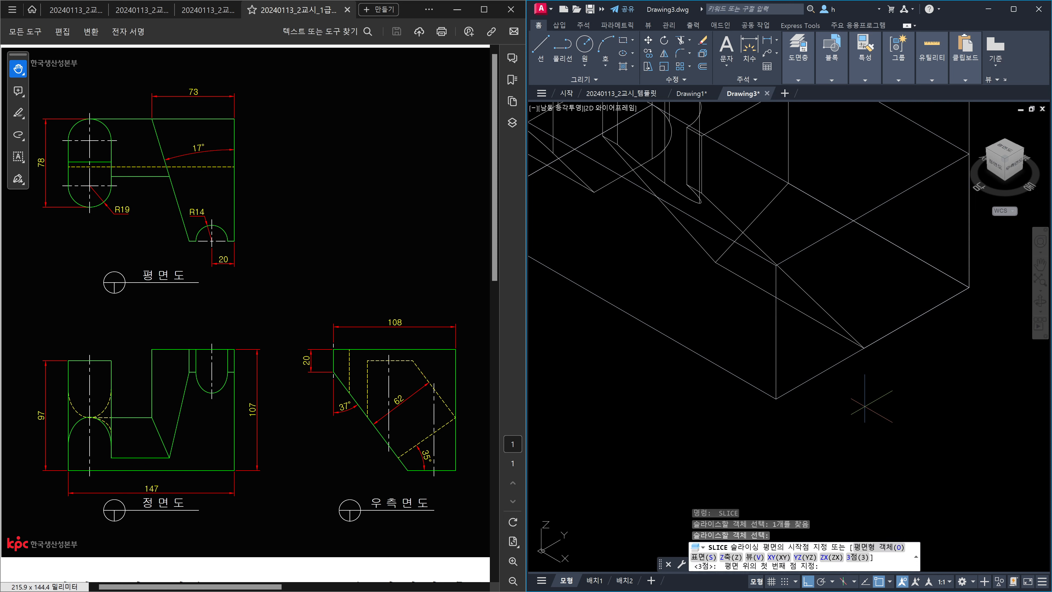
click(863, 347)
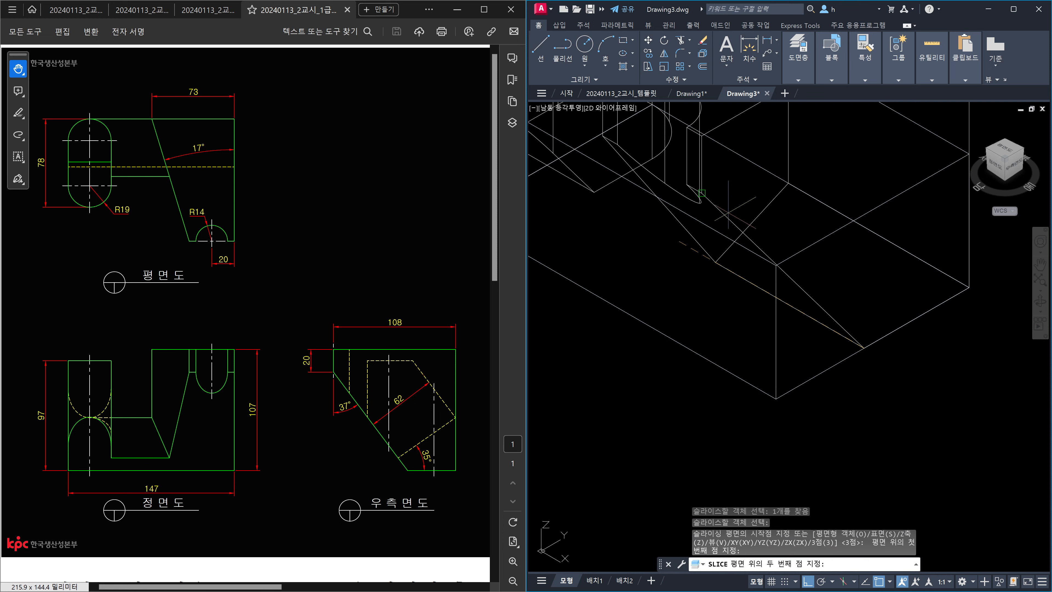
click(727, 210)
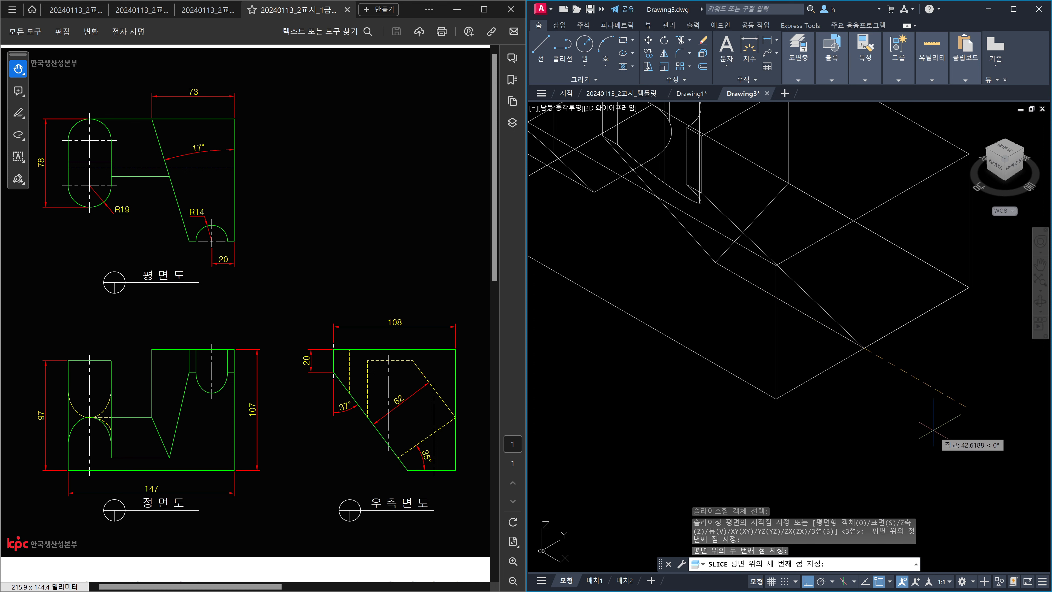
click(937, 431)
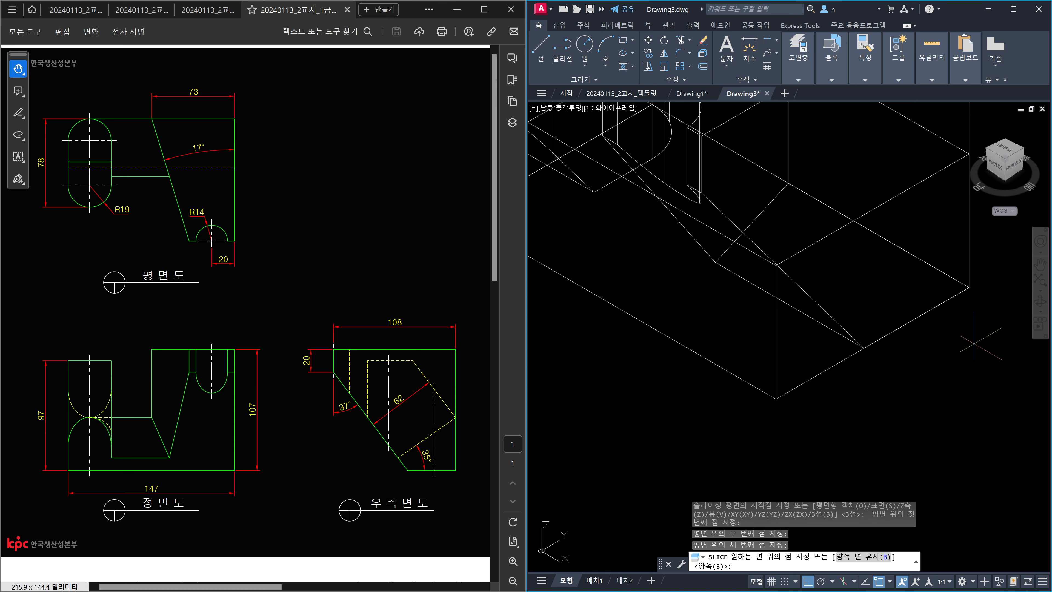
click(972, 284)
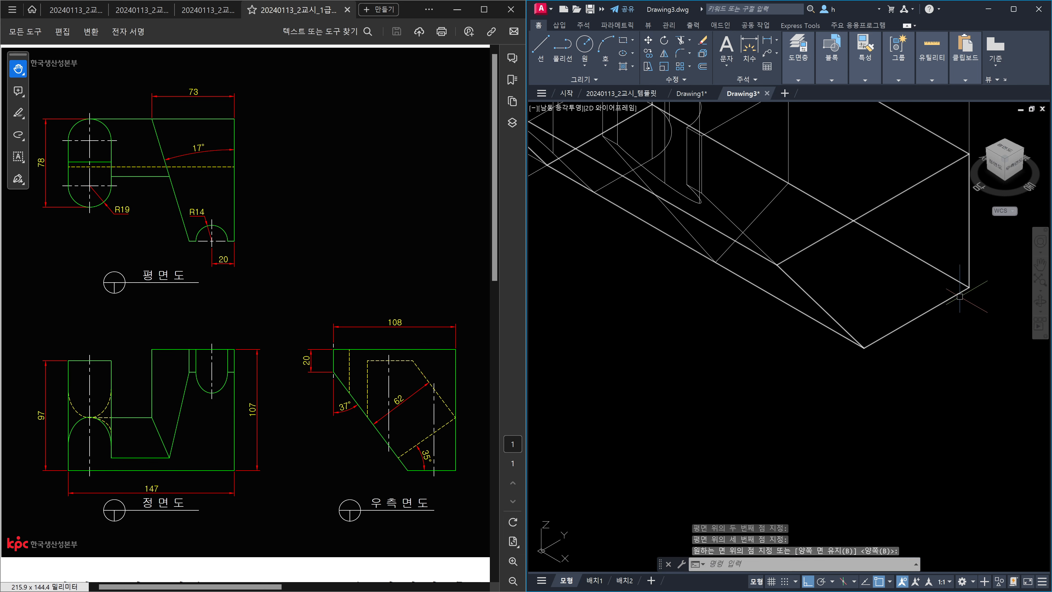
middle_drag(779, 356, 849, 498)
key(Escape)
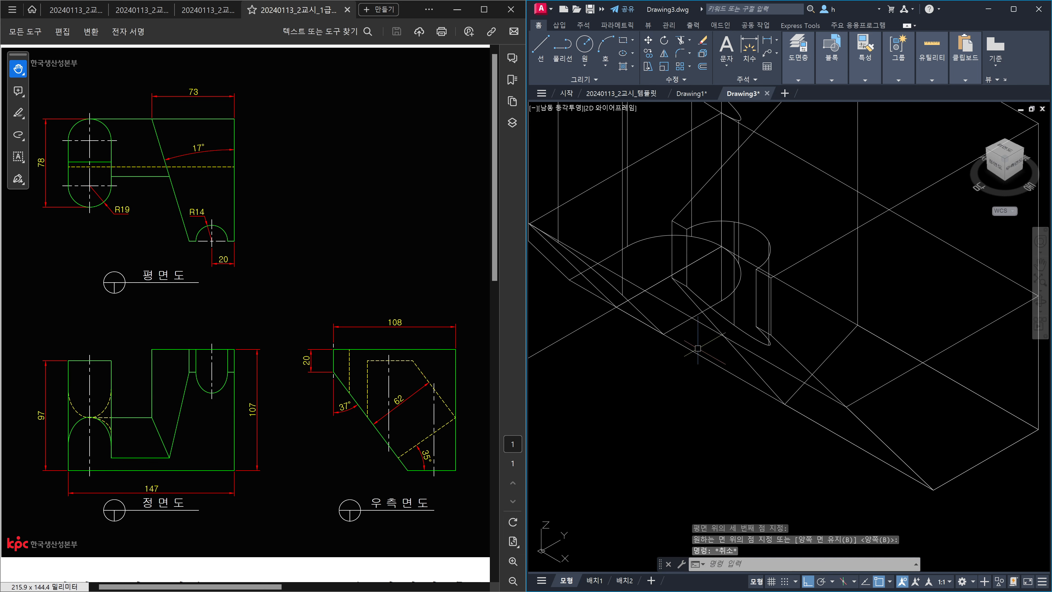
- Switch to the right side view and select the sliced connecting solid
middle_drag(767, 401, 765, 426)
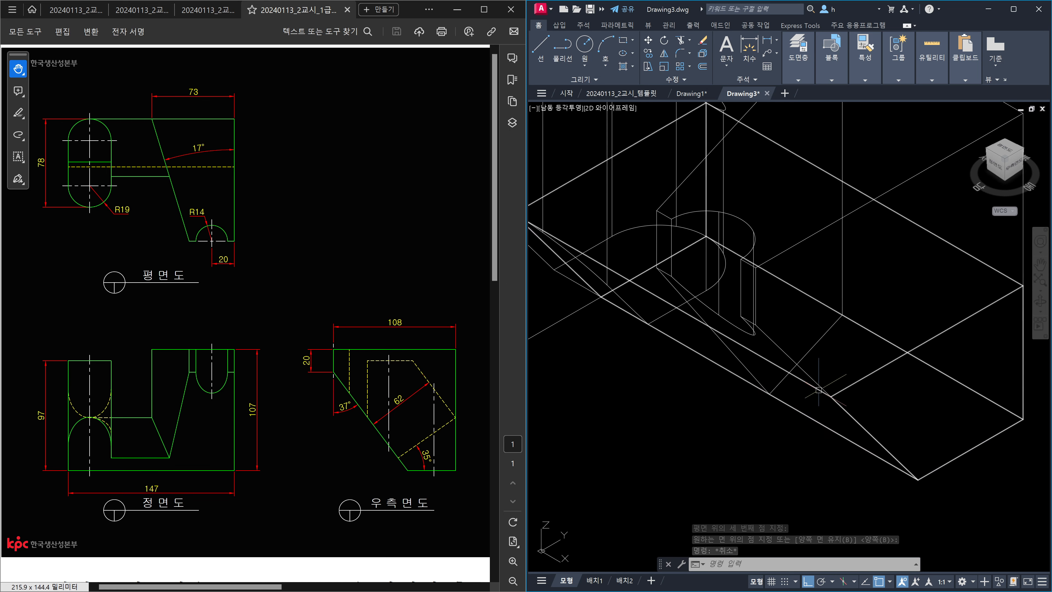
click(1014, 171)
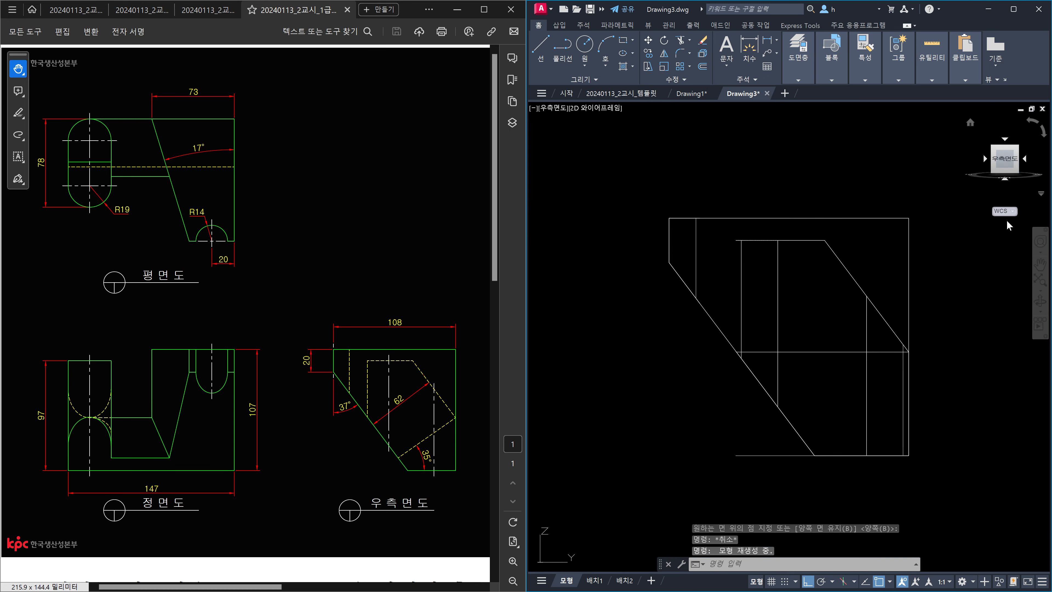
click(830, 360)
click(820, 332)
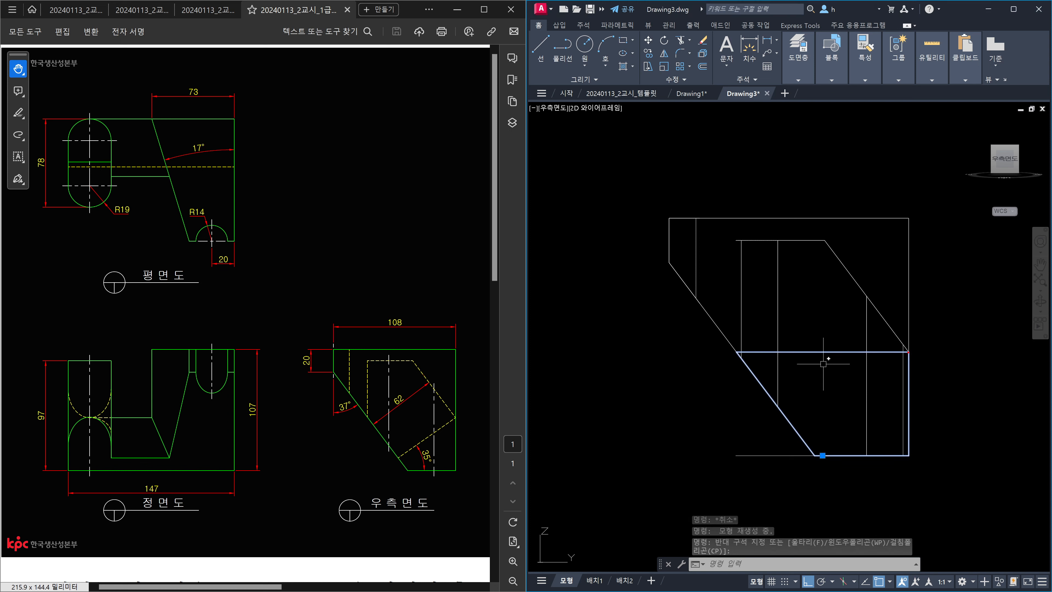
mouse_move(897, 360)
shift+mouse_down()
mouse_move(790, 419)
mouse_move(843, 465)
shift+mouse_up()
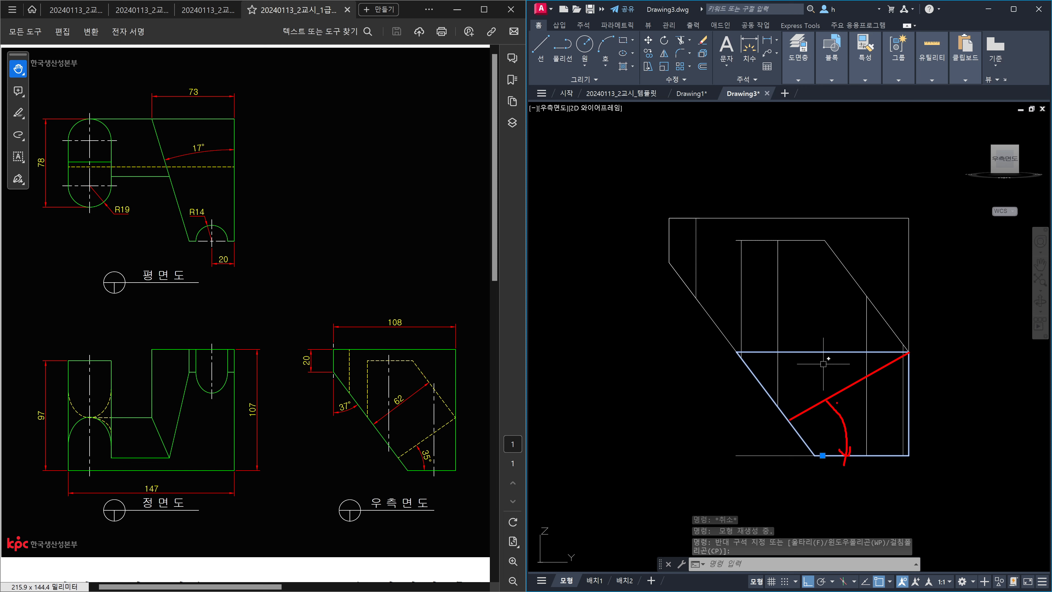
drag(830, 401, 816, 415)
drag(887, 415, 887, 428)
drag(932, 382, 980, 405)
click(986, 385)
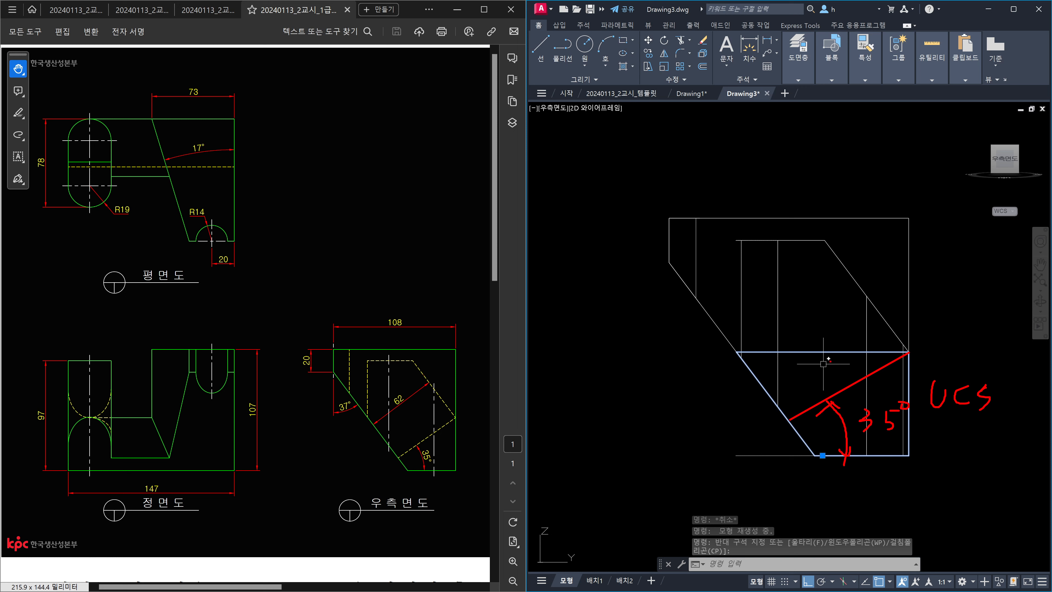
mouse_move(827, 357)
mouse_down()
mouse_move(824, 383)
mouse_move(842, 373)
mouse_up()
shift+drag(739, 348, 905, 348)
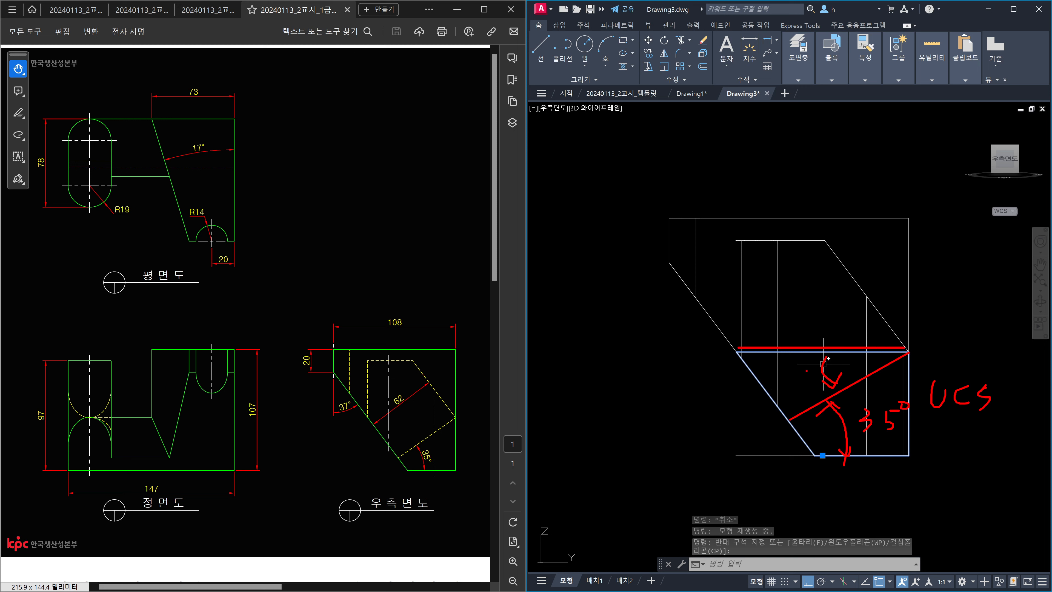
drag(816, 355, 829, 394)
mouse_move(797, 269)
mouse_down()
mouse_move(797, 293)
mouse_move(939, 267)
mouse_move(936, 278)
mouse_up()
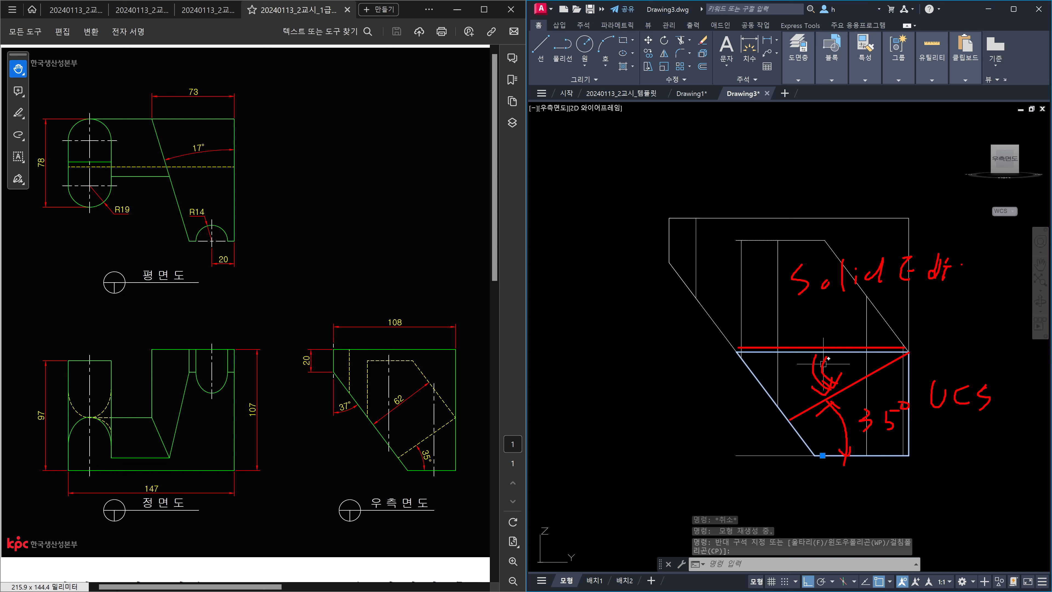
drag(960, 263, 974, 280)
drag(824, 345, 834, 337)
mouse_move(870, 300)
mouse_down()
mouse_move(870, 316)
mouse_move(888, 323)
mouse_up()
drag(792, 309, 826, 307)
mouse_move(792, 316)
mouse_down()
mouse_move(793, 334)
mouse_move(848, 327)
mouse_up()
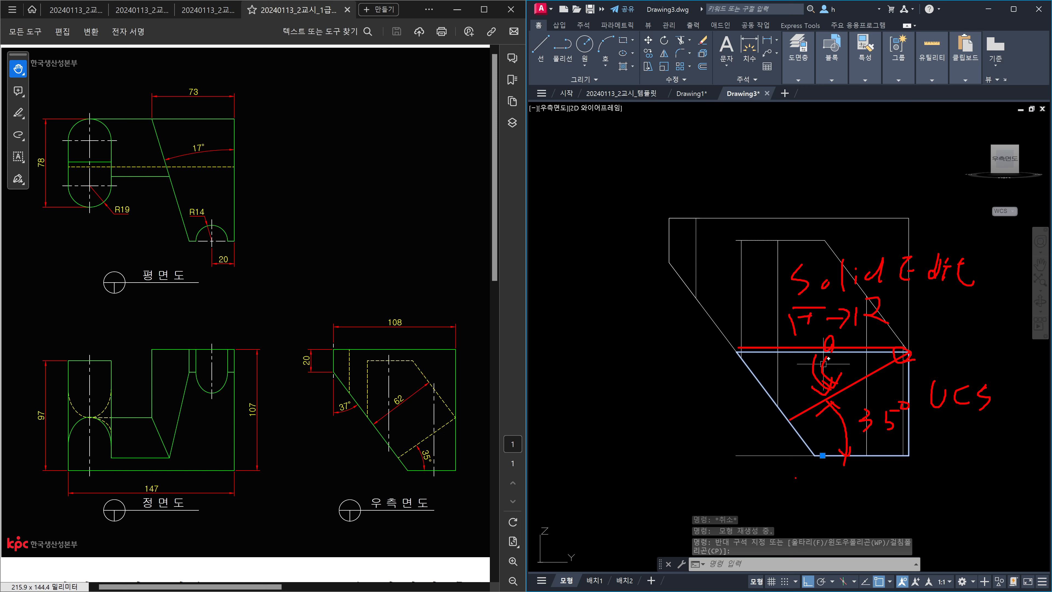
key(Escape)
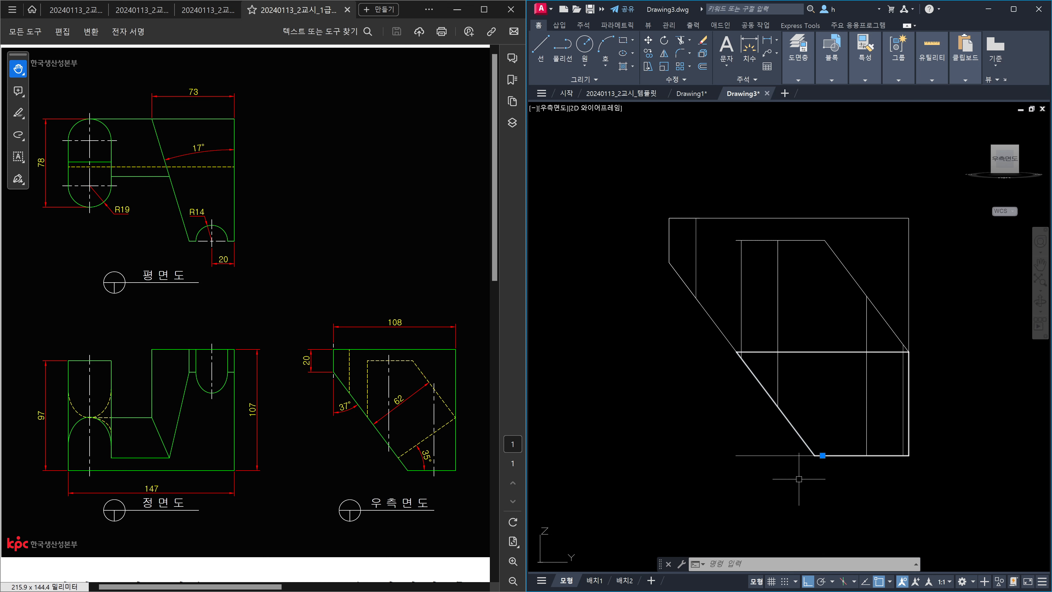
mouse_move(799, 399)
shift+middle_down()
mouse_move(821, 428)
mouse_move(909, 476)
mouse_move(848, 461)
shift+middle_up()
key(Escape)
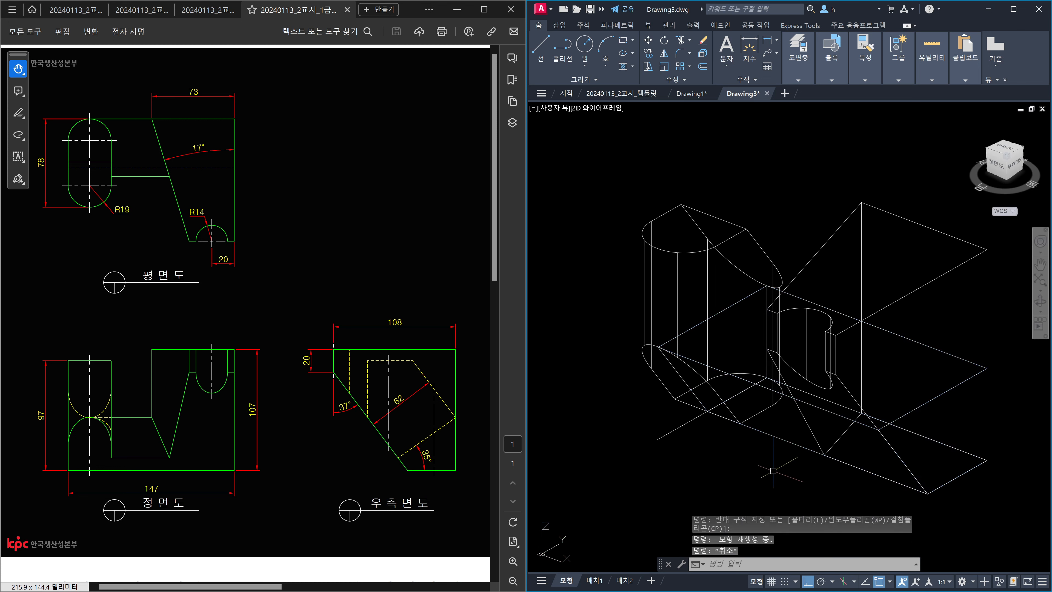
text(soli)
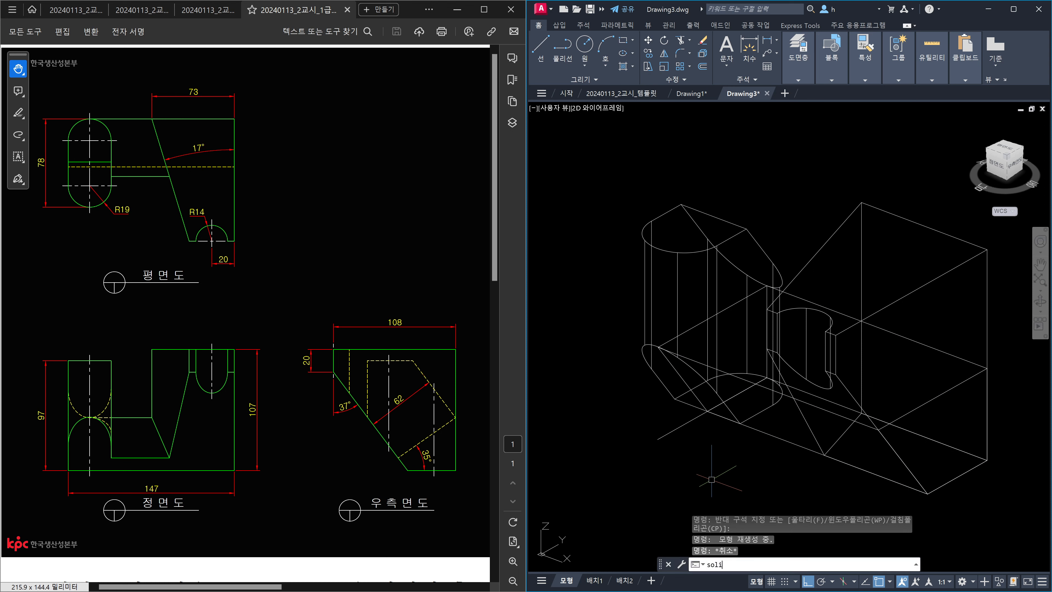
text(dedit)
key(Return)
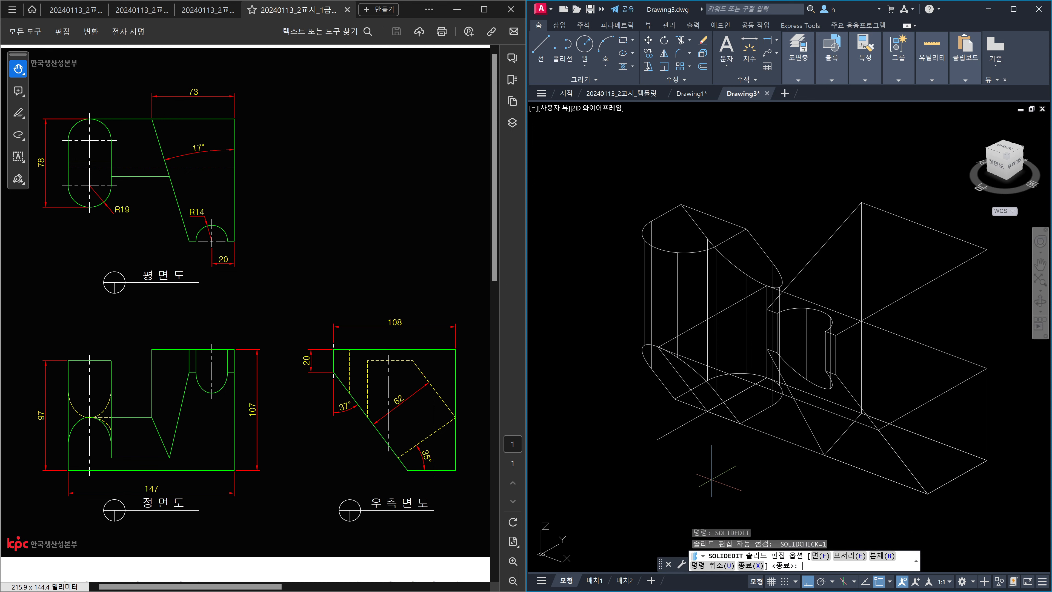
text(f)
key(Return)
text(r)
key(Return)
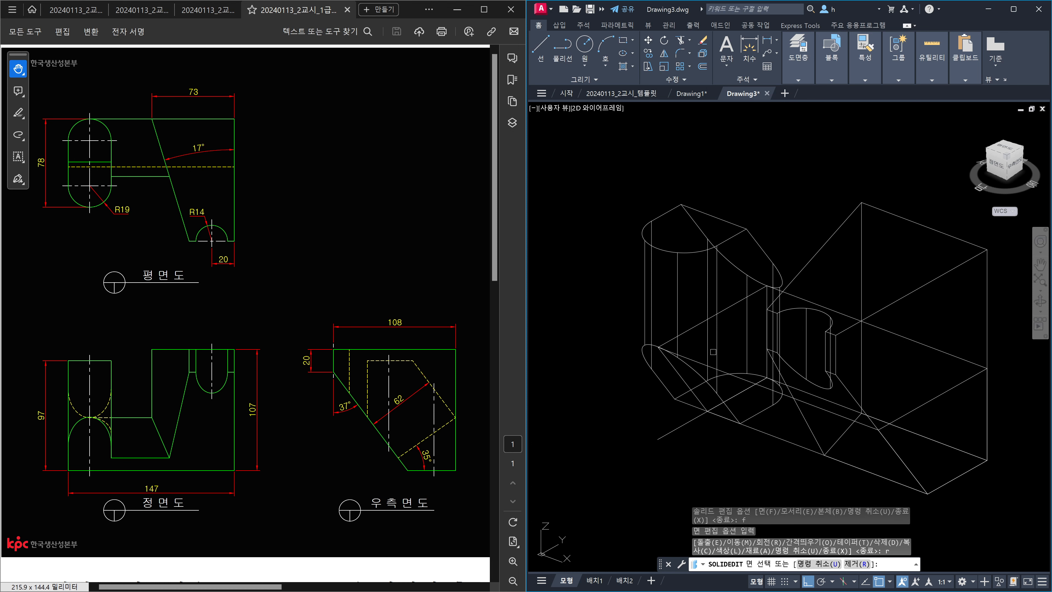
click(694, 348)
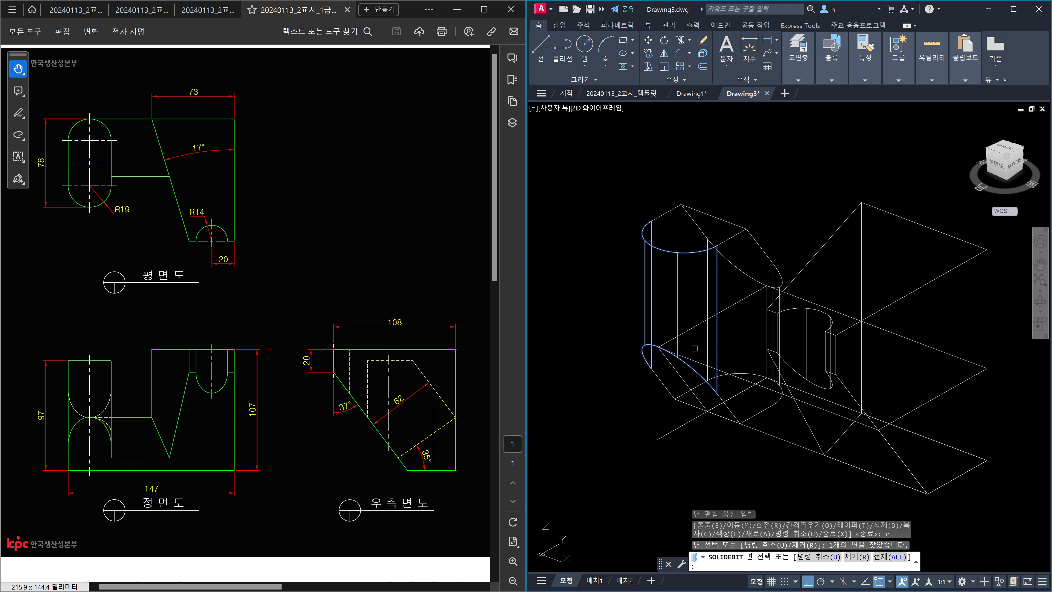
key(Escape)
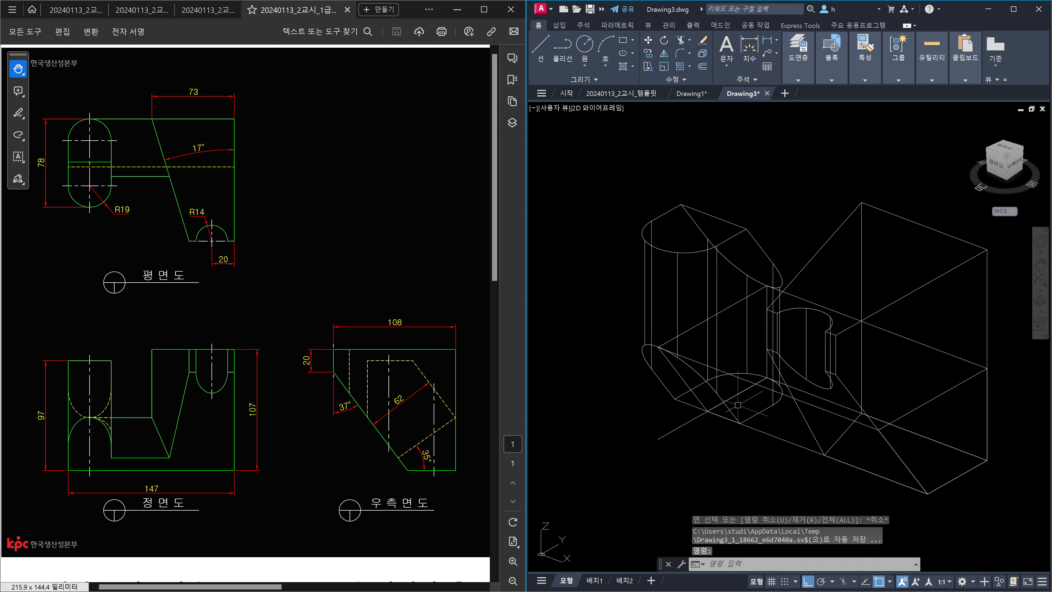
- Start a SOLIDEDIT face rotation on the connecting solid's top face, with the axis from the midpoint to the endpoint of its far long edge
shift+middle_drag(738, 405, 748, 454)
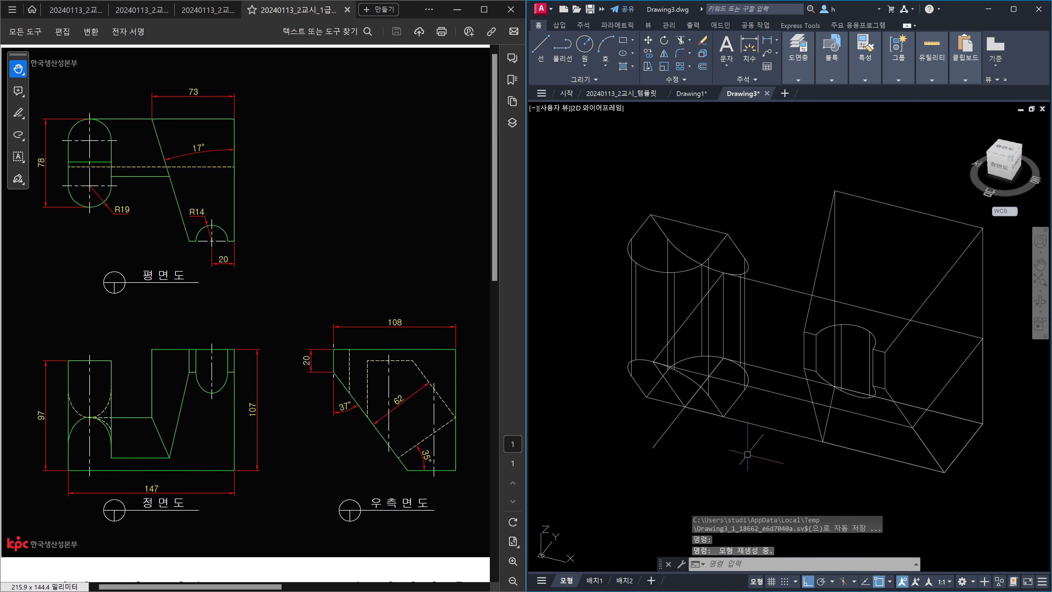
key(Escape)
text(soli)
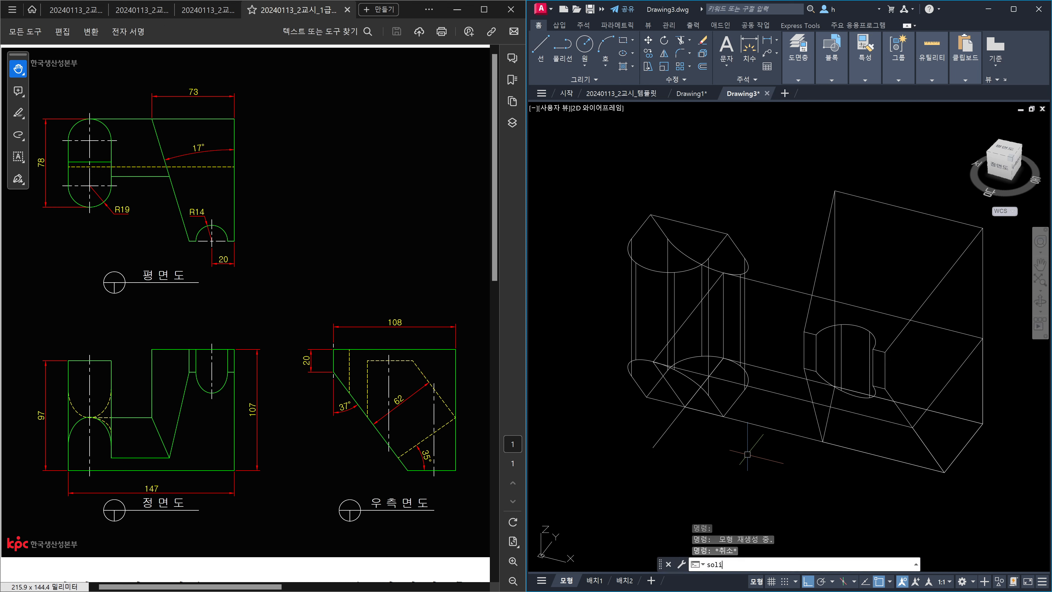
text(dedit)
key(Return)
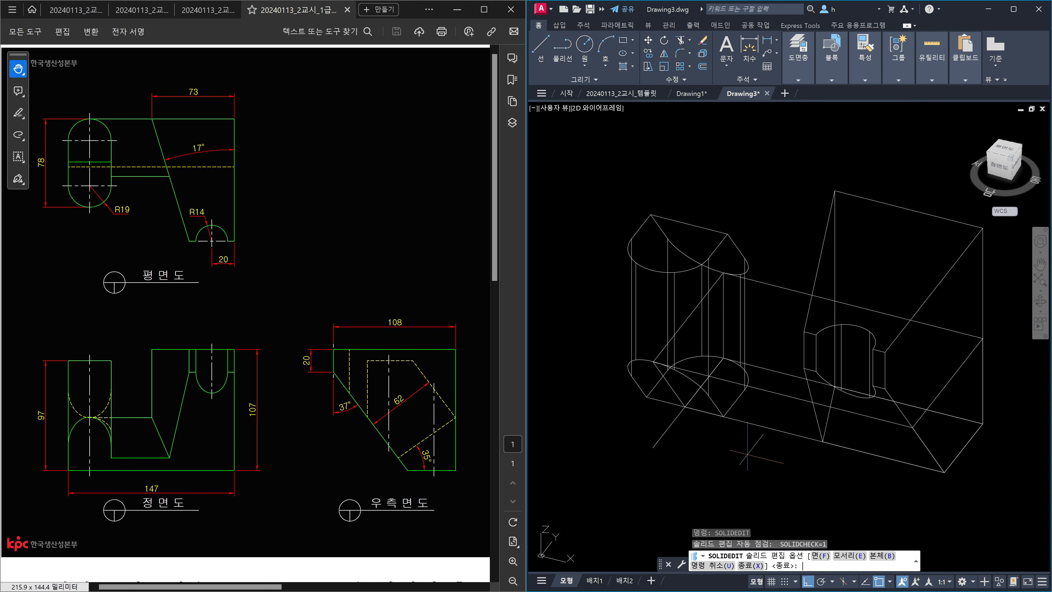
text(f)
key(Return)
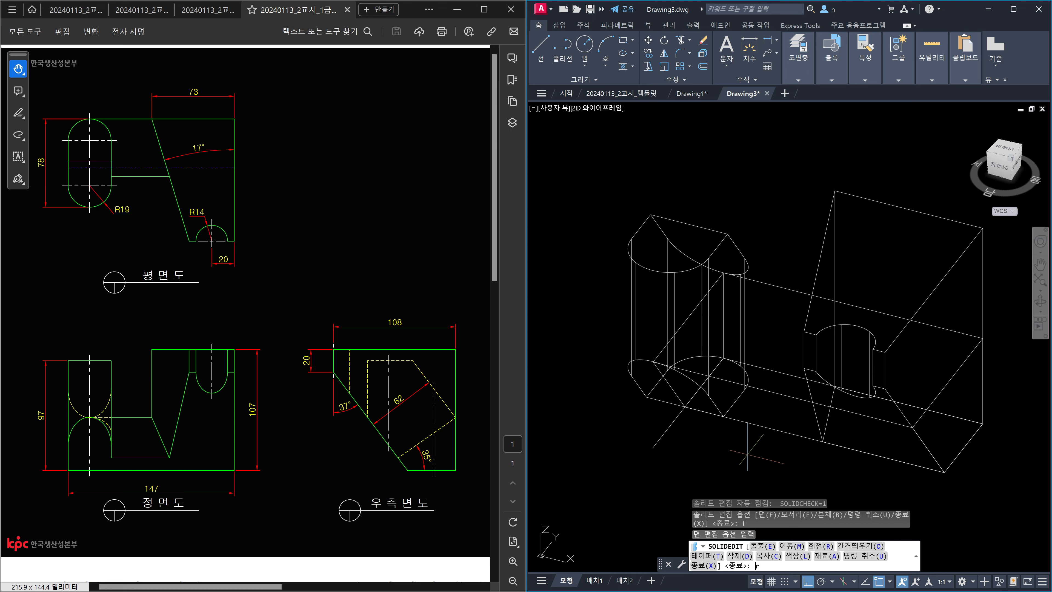
text(r)
key(Return)
click(774, 331)
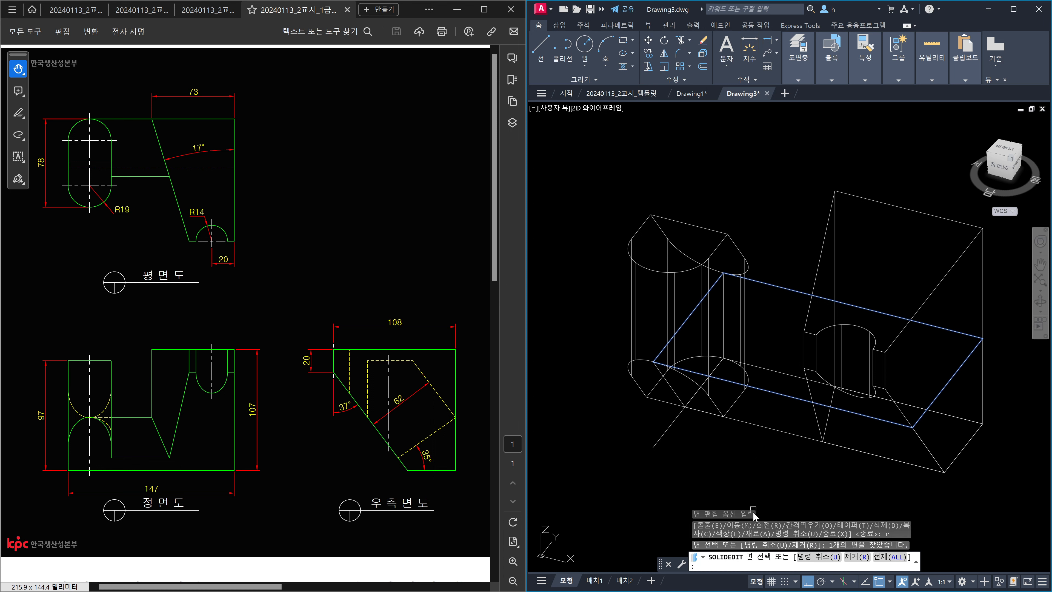
key(Return)
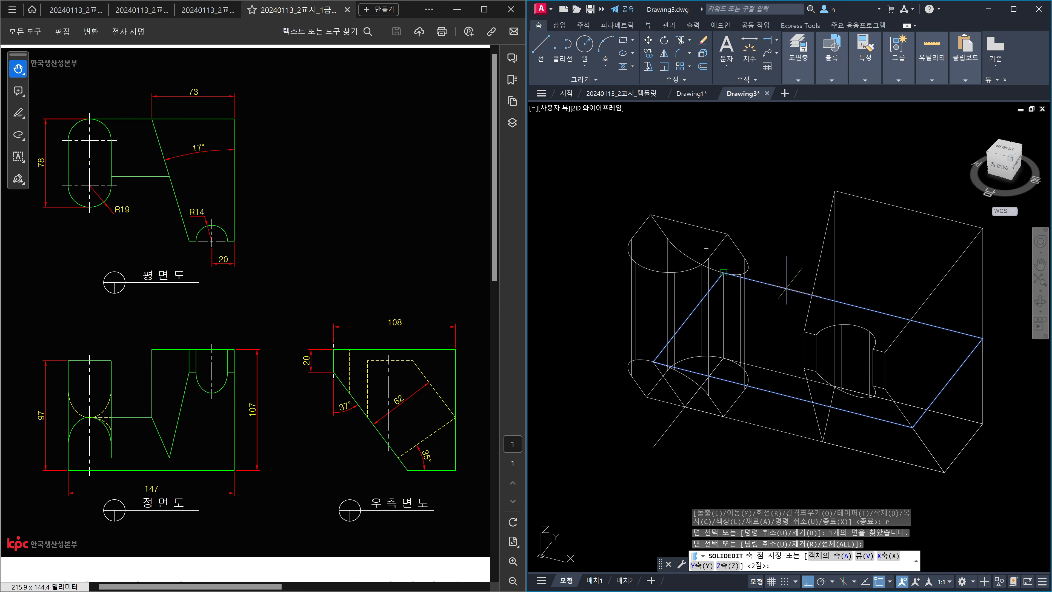
click(793, 290)
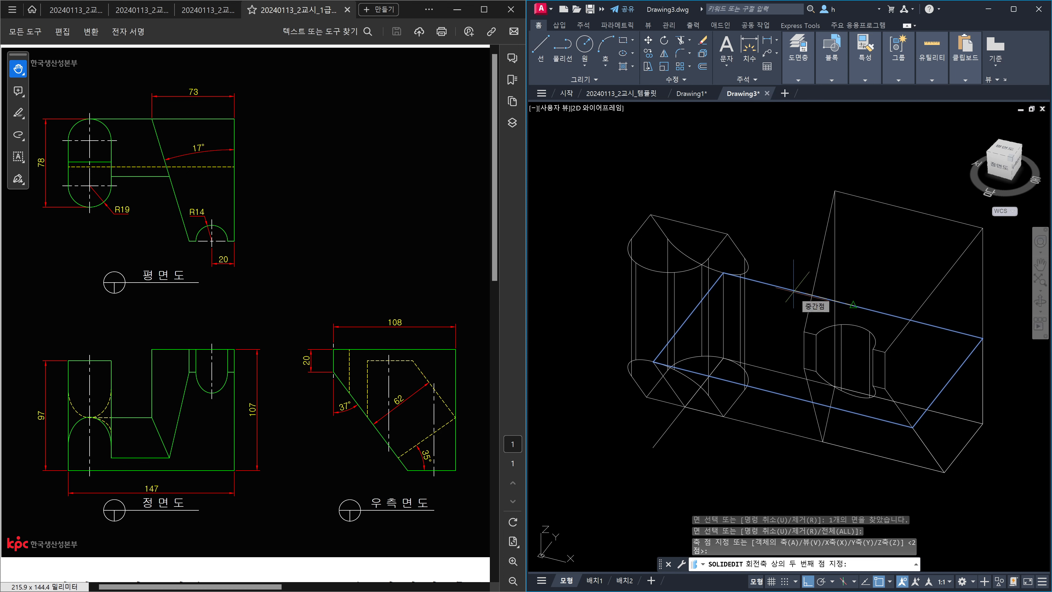
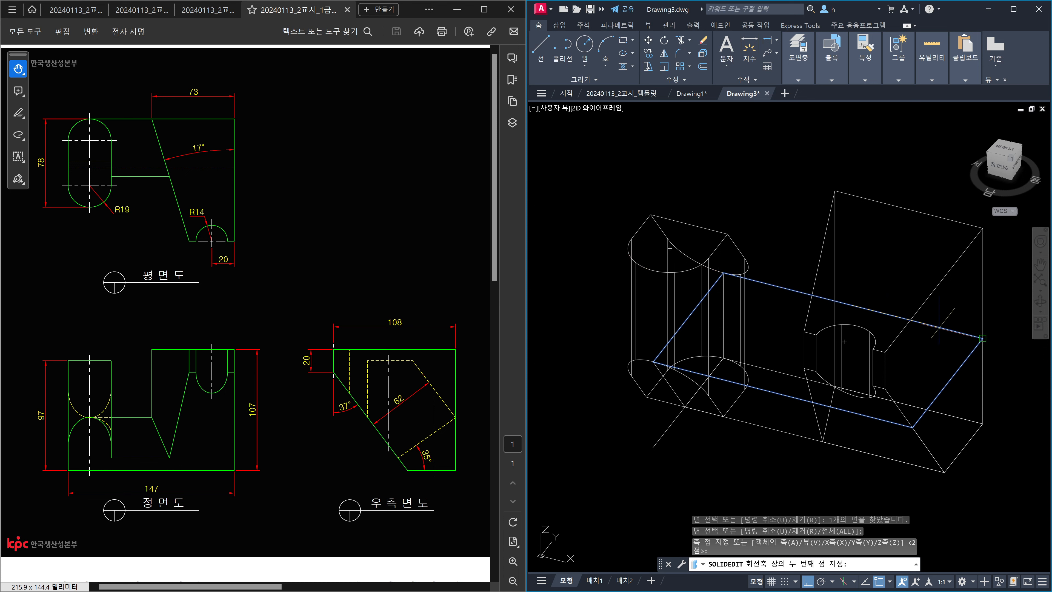
click(945, 330)
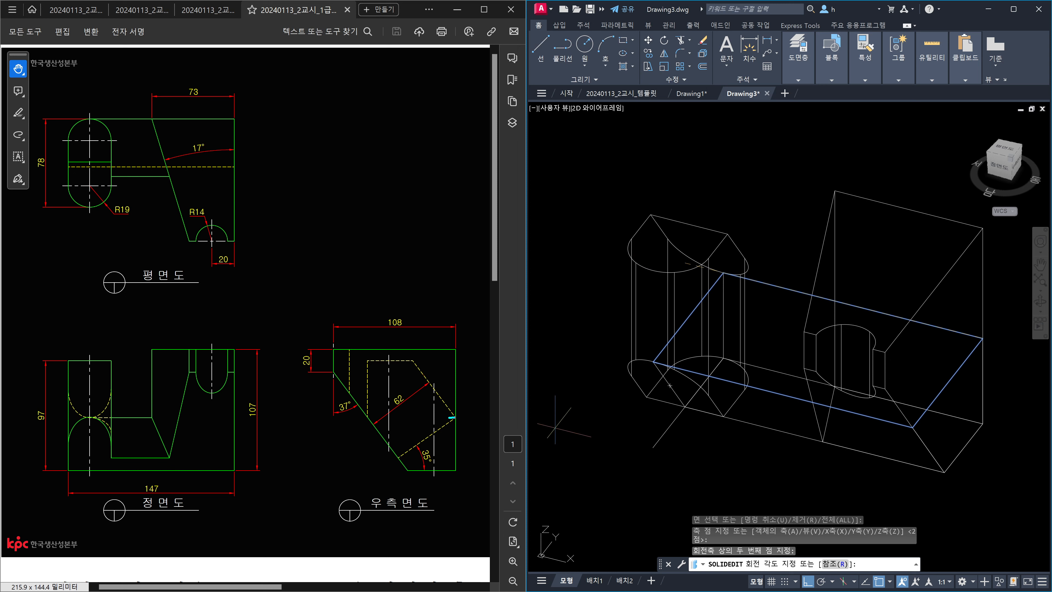
drag(452, 417, 365, 417)
drag(991, 334, 994, 341)
drag(830, 282, 831, 292)
mouse_move(1004, 363)
mouse_down()
mouse_move(1023, 375)
mouse_move(987, 375)
mouse_move(996, 383)
mouse_up()
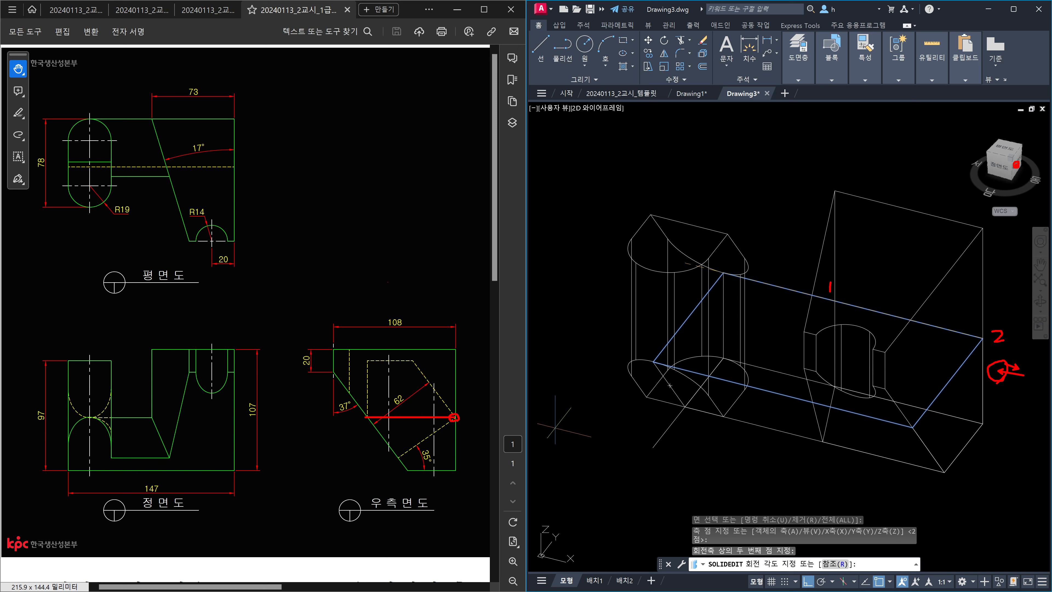
shift+drag(390, 277, 395, 301)
drag(400, 420, 412, 433)
drag(317, 476, 318, 488)
drag(325, 477, 333, 487)
mouse_move(334, 482)
mouse_down()
mouse_move(350, 498)
mouse_move(373, 488)
mouse_up()
drag(373, 476, 374, 497)
mouse_move(1011, 344)
mouse_down()
mouse_move(991, 342)
mouse_move(1015, 337)
mouse_up()
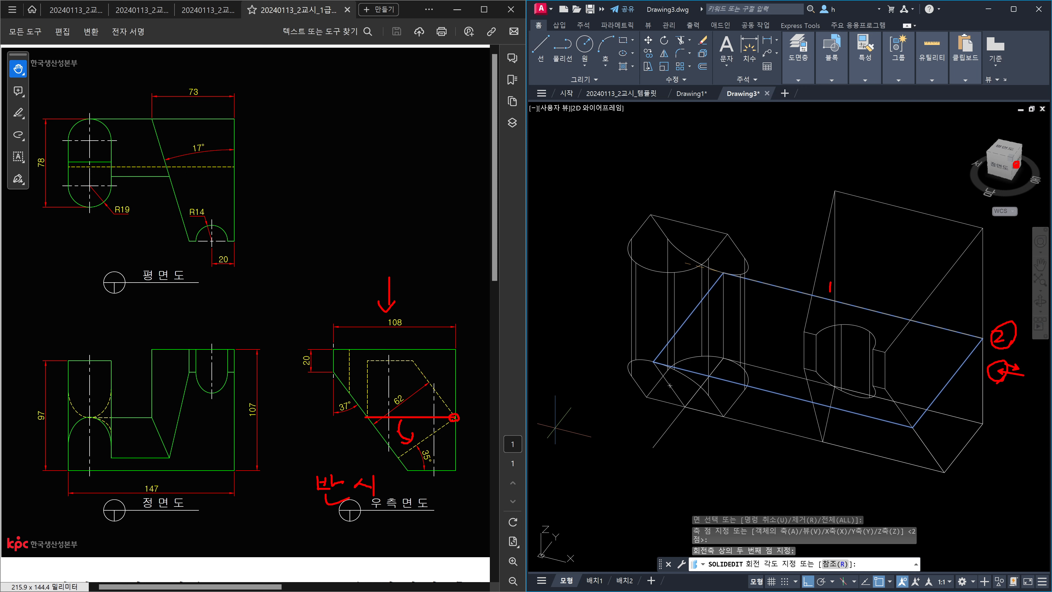
drag(418, 446, 424, 472)
mouse_move(395, 418)
mouse_down()
mouse_move(361, 454)
mouse_move(385, 433)
mouse_up()
key(Escape)
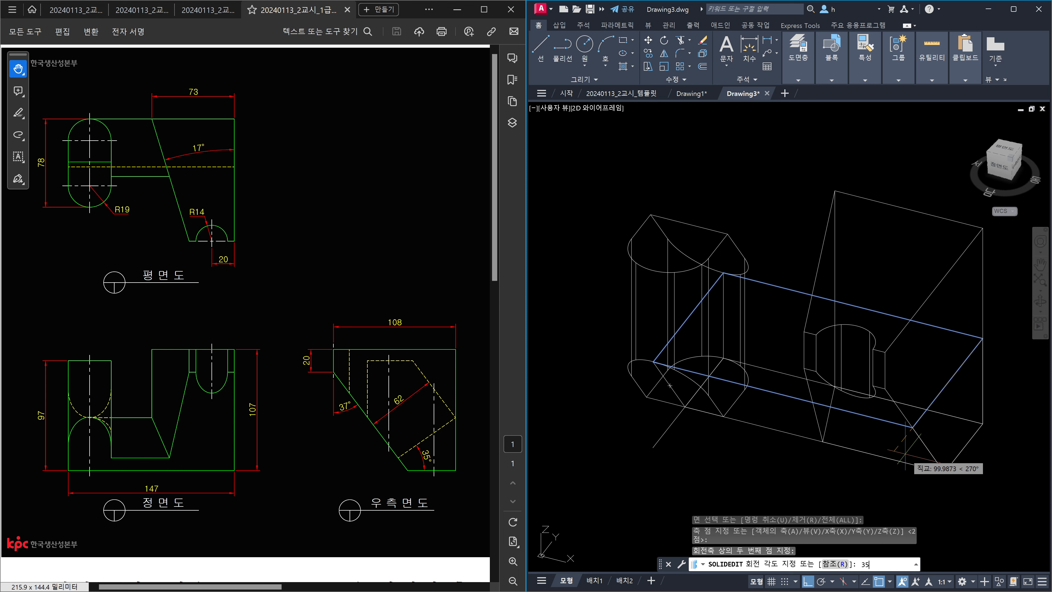
- Set the top face's rotation angle to 35° and check the slope from the right side before returning to the southeast isometric view
key(Return)
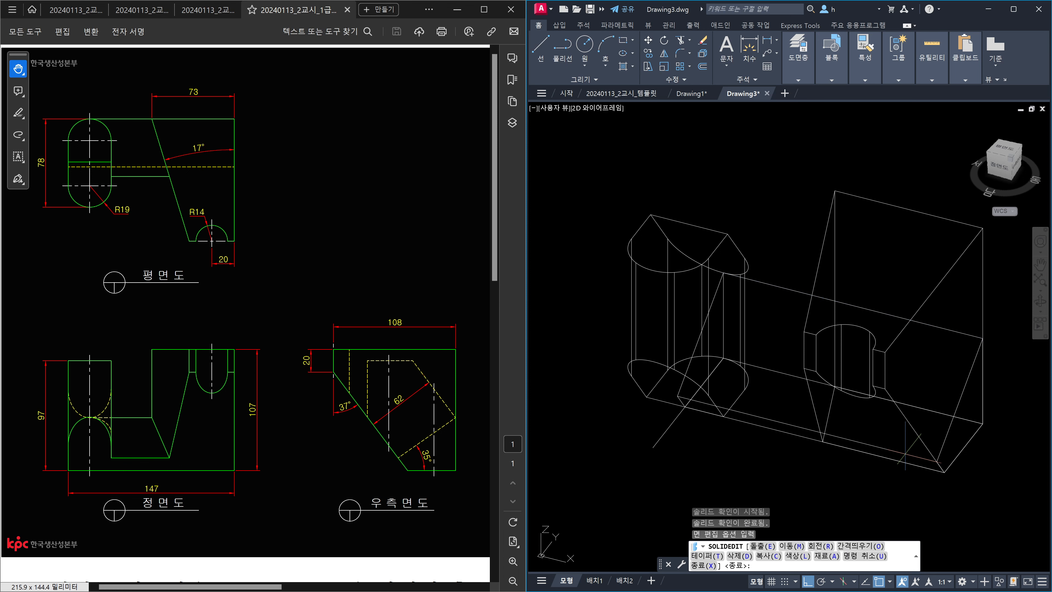
key(Escape)
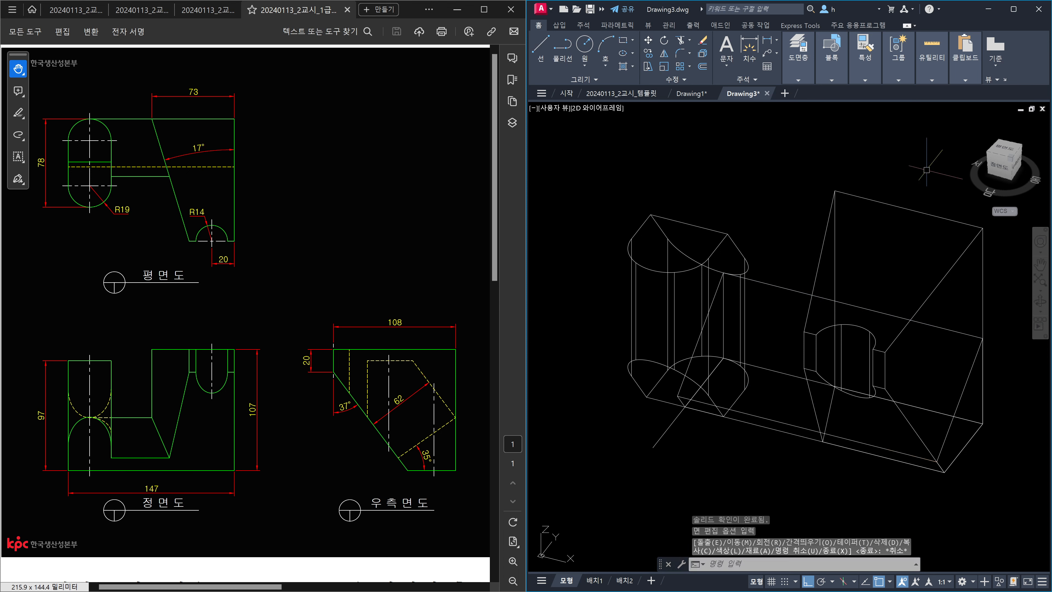
click(1017, 168)
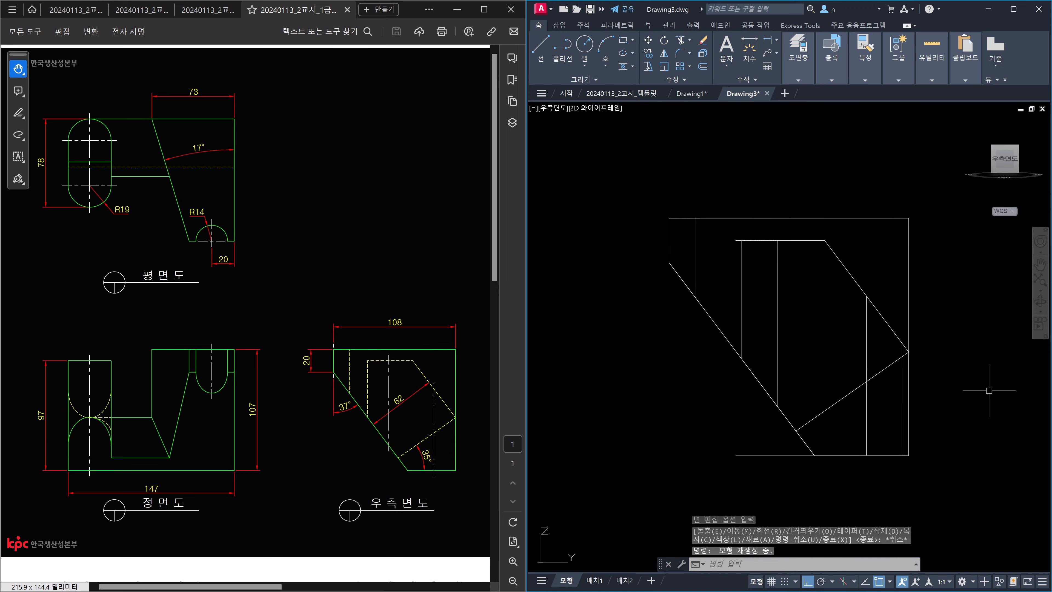
click(993, 147)
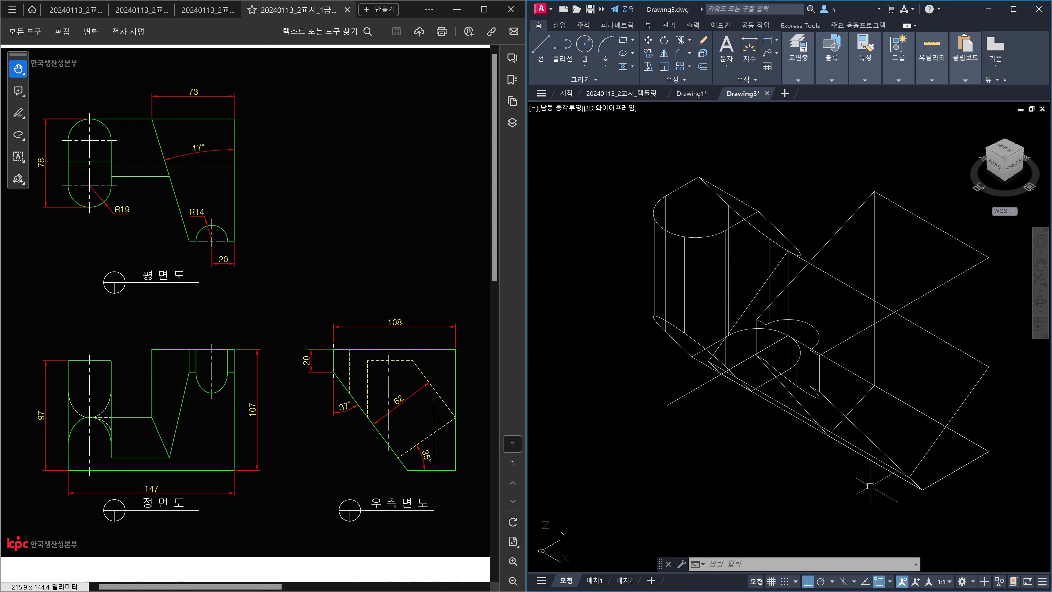
- Union the wedge, the connecting solid and the slot solid into one solid
text(UNI)
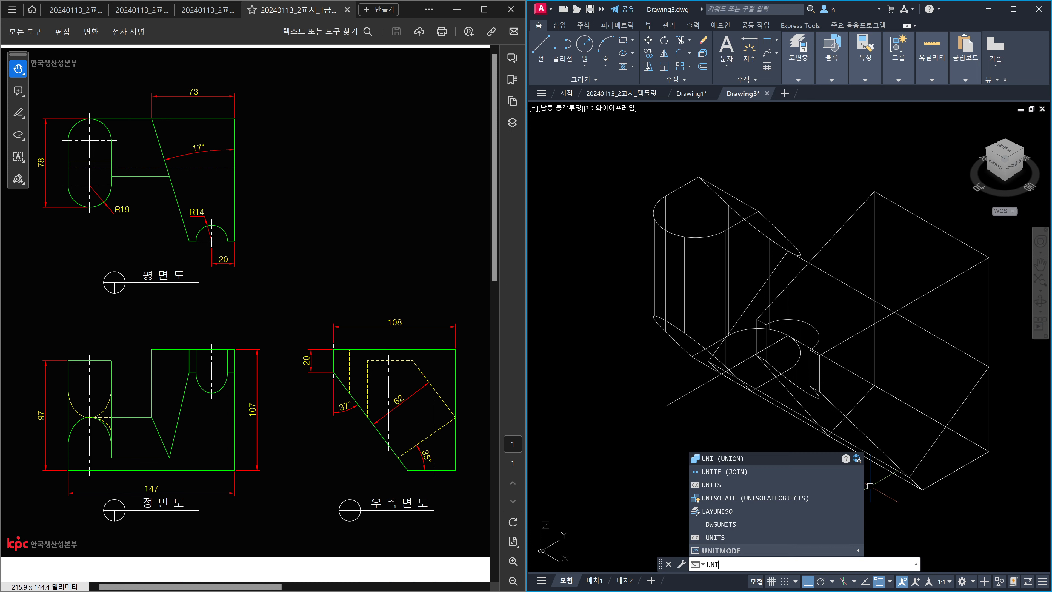
key(Return)
click(955, 514)
click(897, 453)
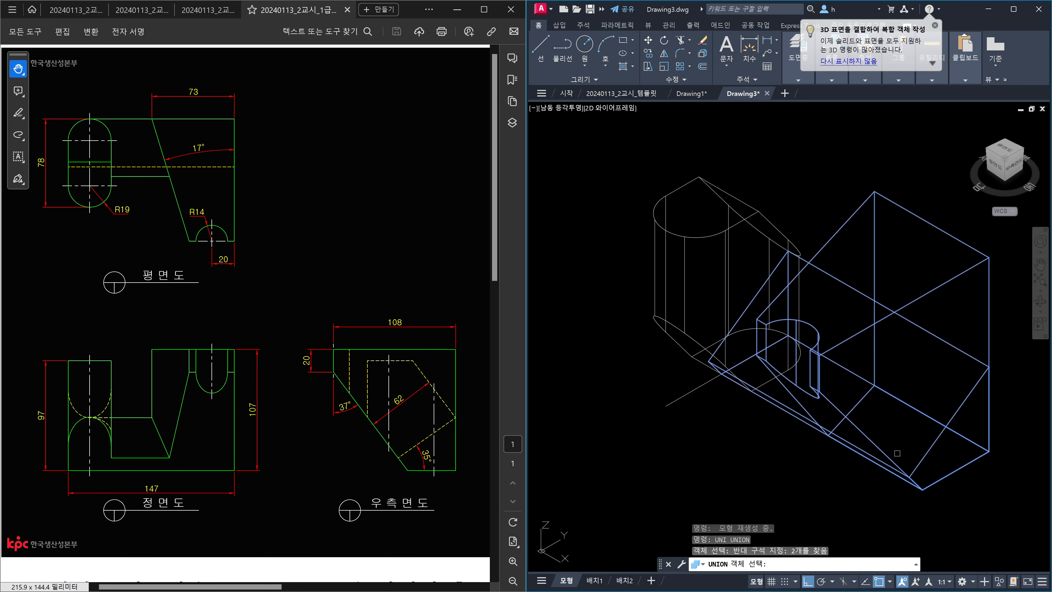
click(778, 223)
click(769, 238)
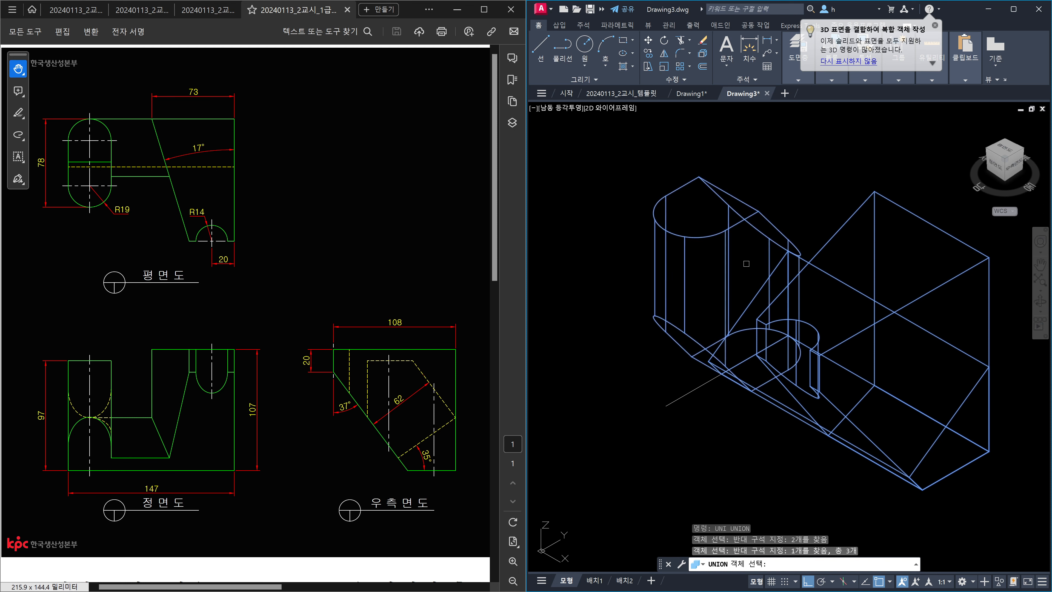
key(Return)
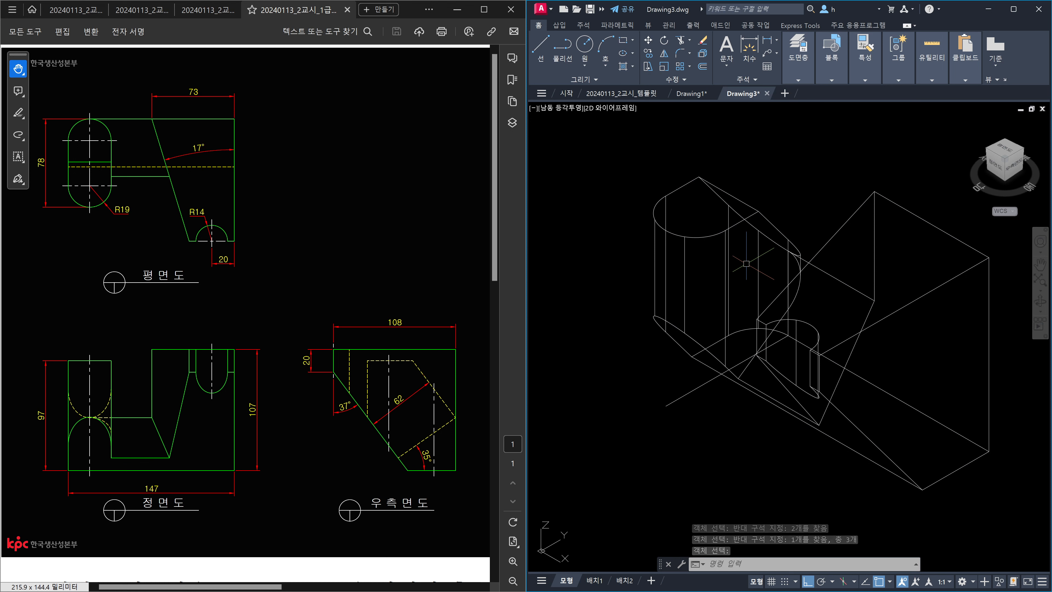
- Delete the leftover construction line at the base of the slot-shaped end
click(696, 406)
click(668, 386)
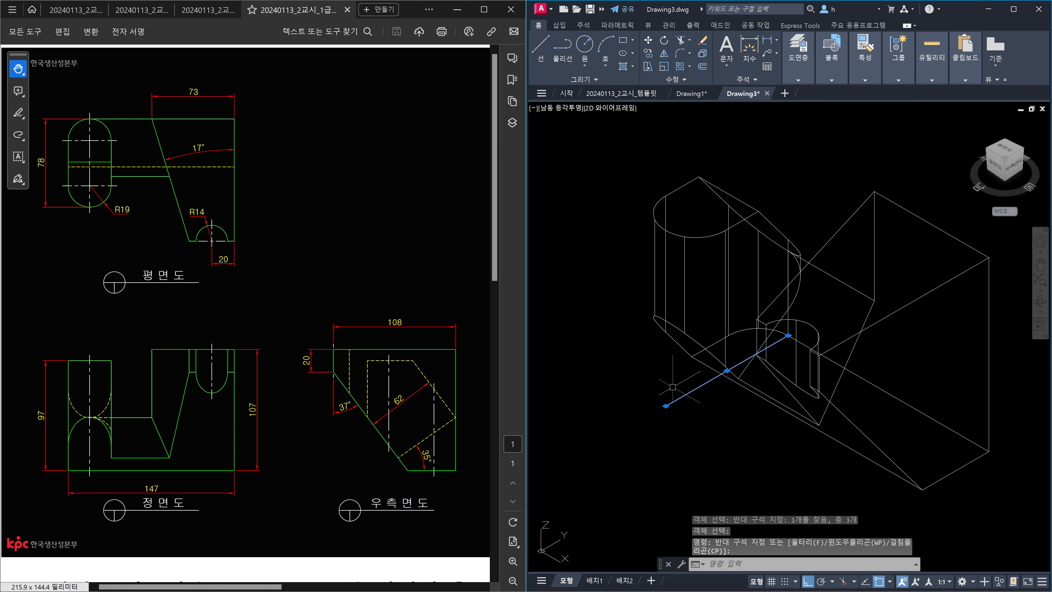
key(Delete)
- Display the united part in the X-ray visual style and set the southeast isometric view
middle_drag(797, 416, 734, 416)
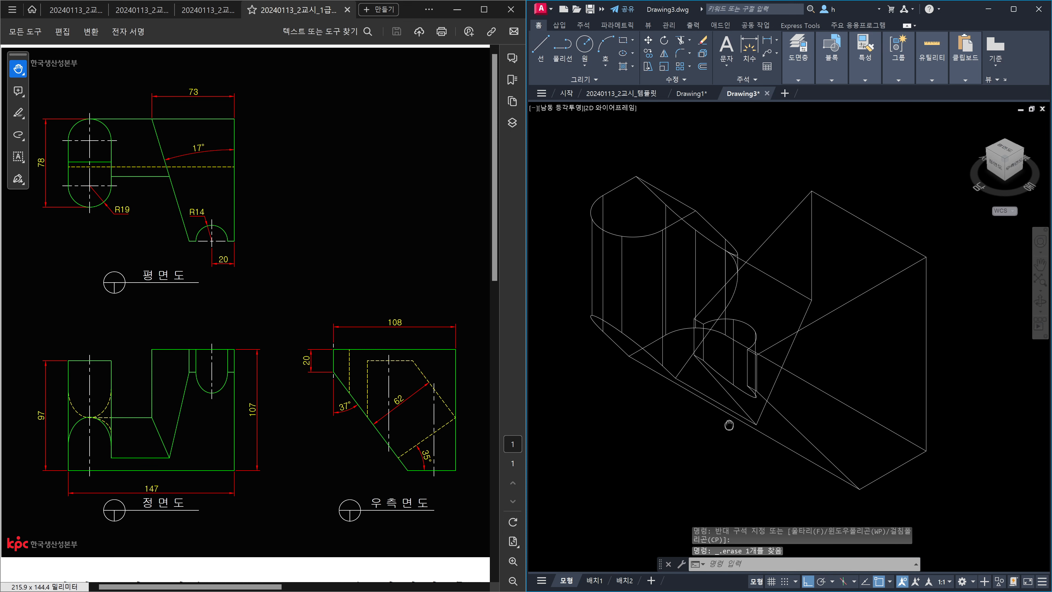
text(vs)
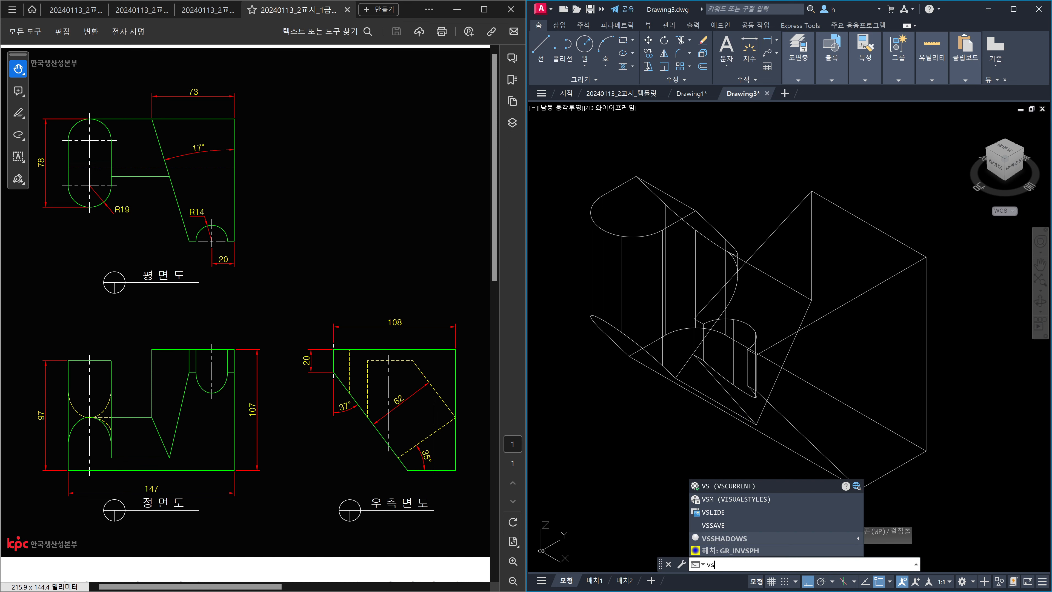
key(Return)
text(x)
key(Return)
mouse_move(743, 428)
shift+middle_down()
mouse_move(826, 370)
mouse_move(806, 410)
mouse_move(758, 448)
mouse_move(728, 417)
shift+middle_up()
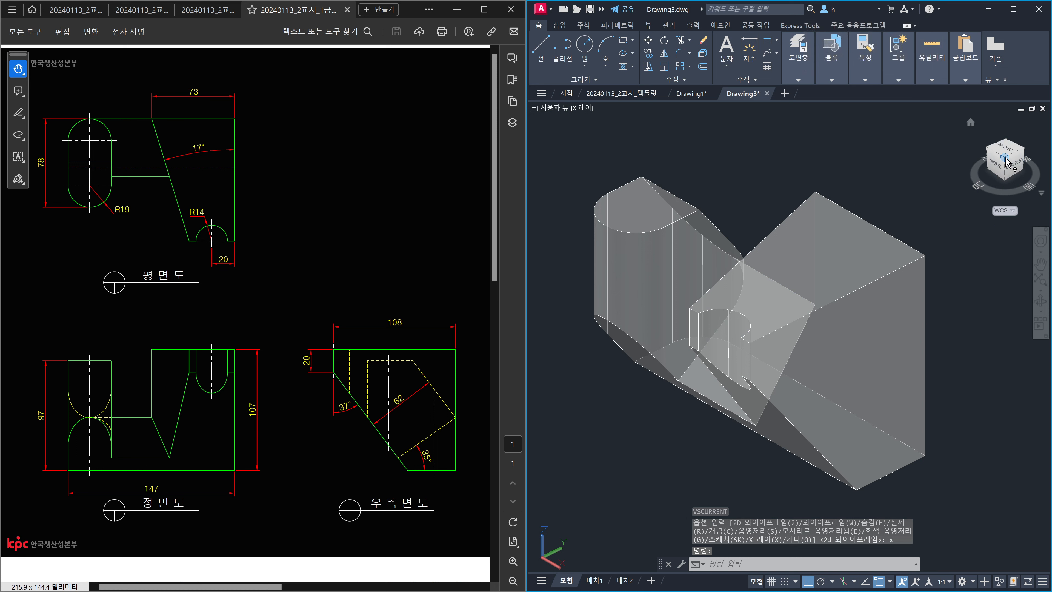
click(1006, 161)
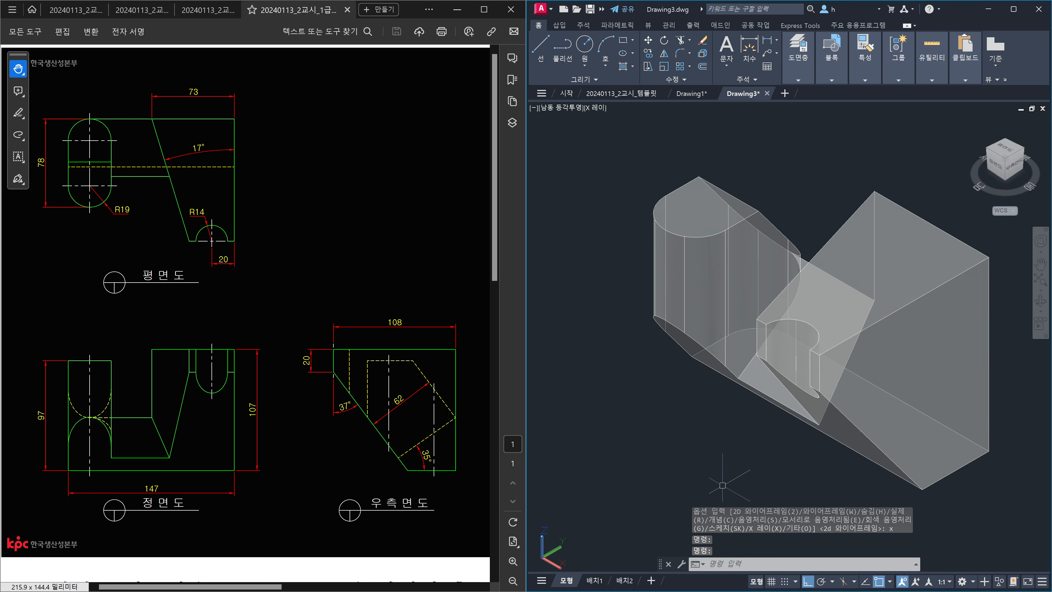
- Switch to Notepad to bring up the short-answer key in the 20240113 text file
key(alt+Tab)
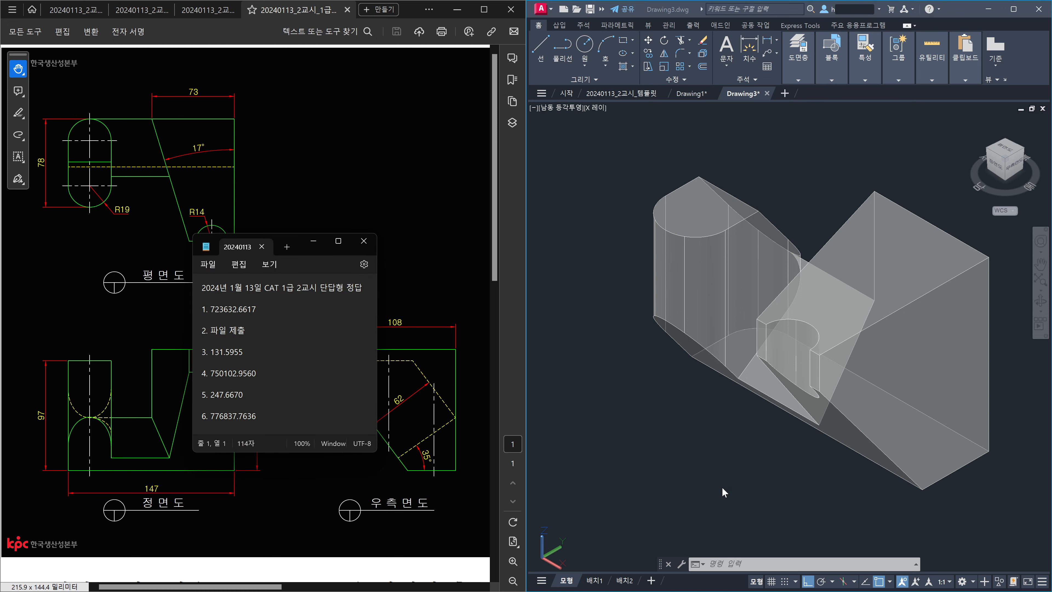
- Draw a 3D polyline on the united part through points A, B and C, as marked in the reference PDF's isometric view
click(716, 486)
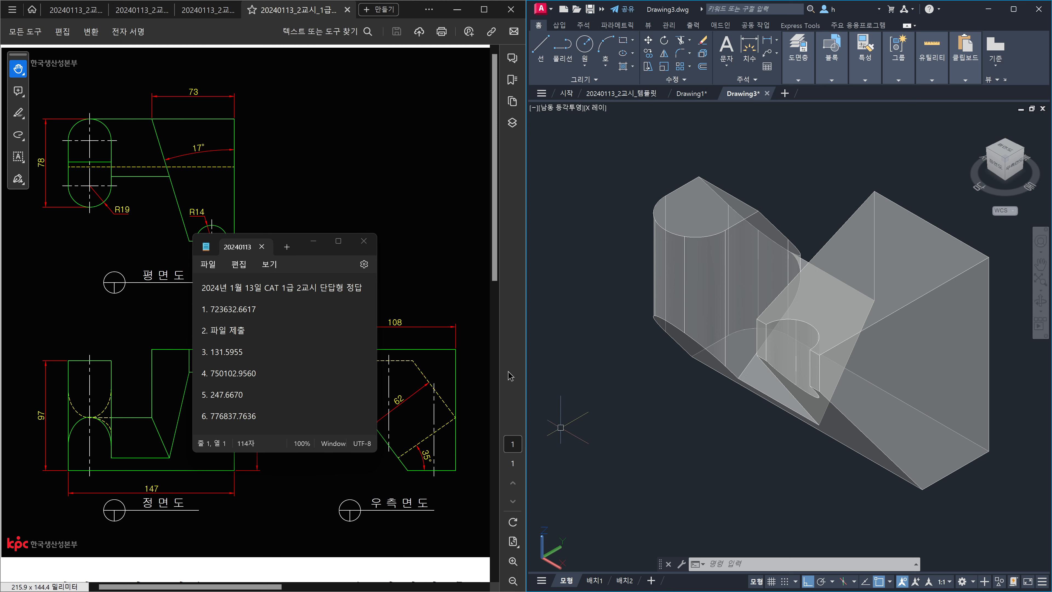
click(455, 260)
drag(448, 288, 163, 291)
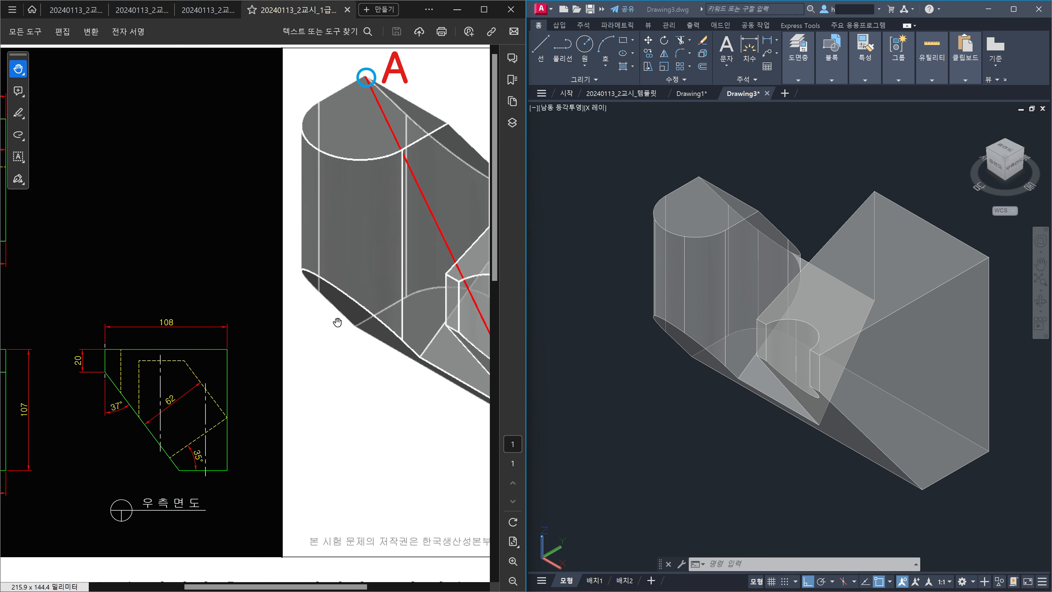
mouse_move(325, 324)
mouse_down()
mouse_move(135, 335)
mouse_move(307, 339)
mouse_move(229, 340)
mouse_up()
click(664, 401)
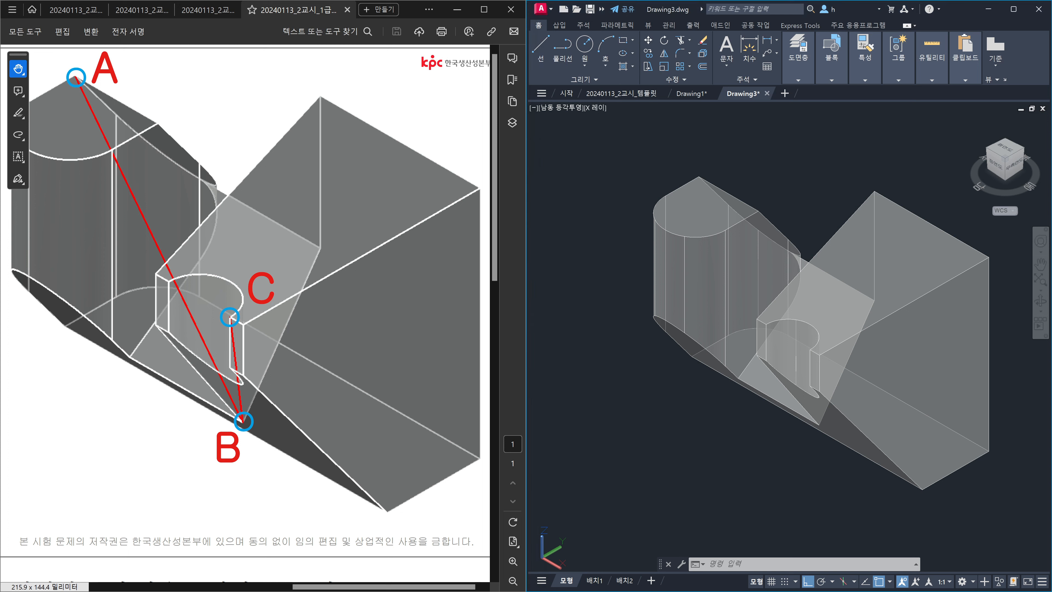
text(3p)
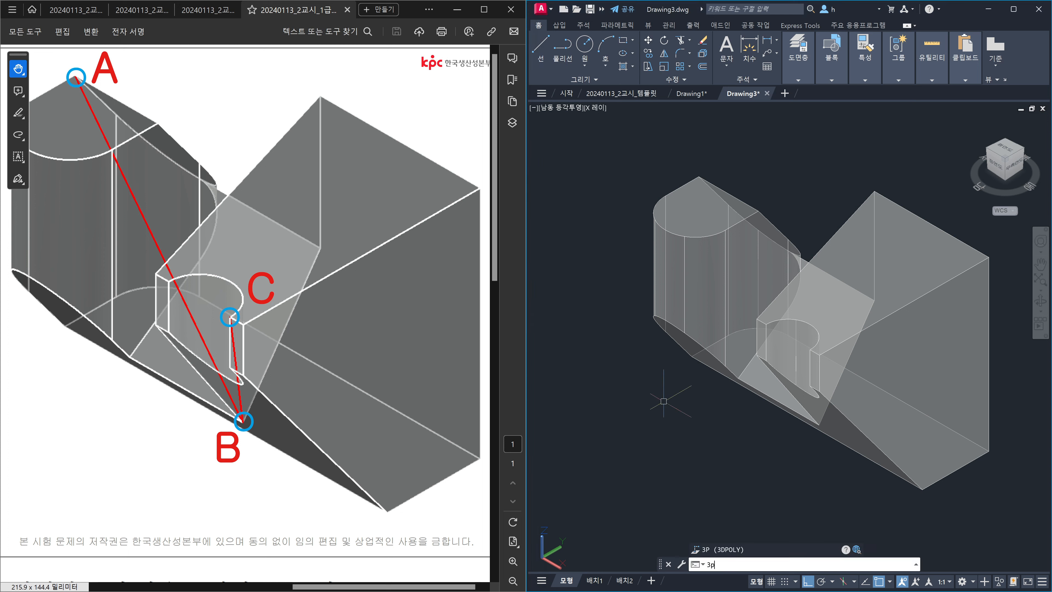
key(Return)
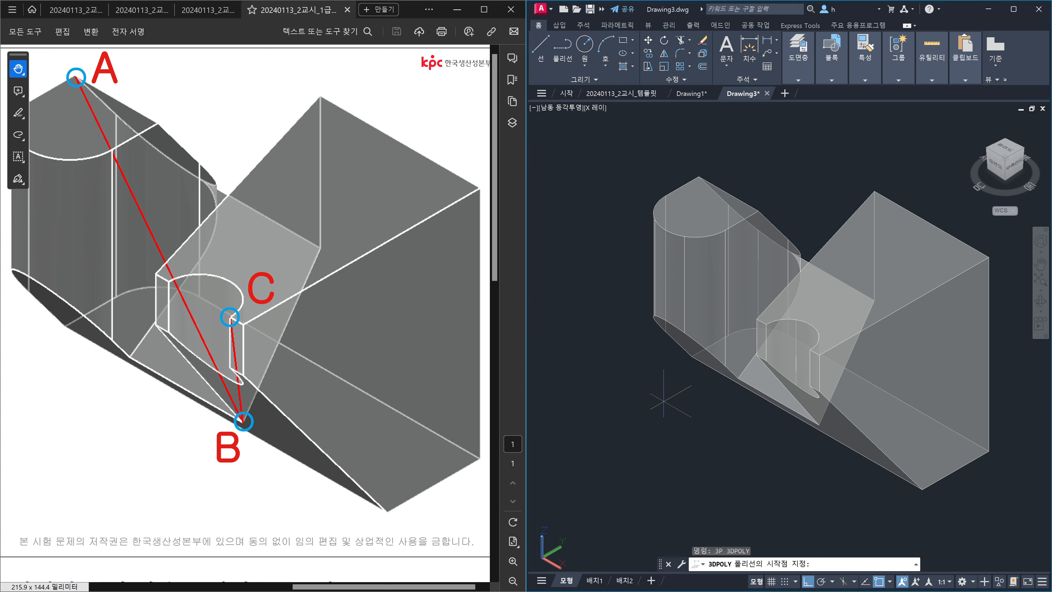
click(699, 175)
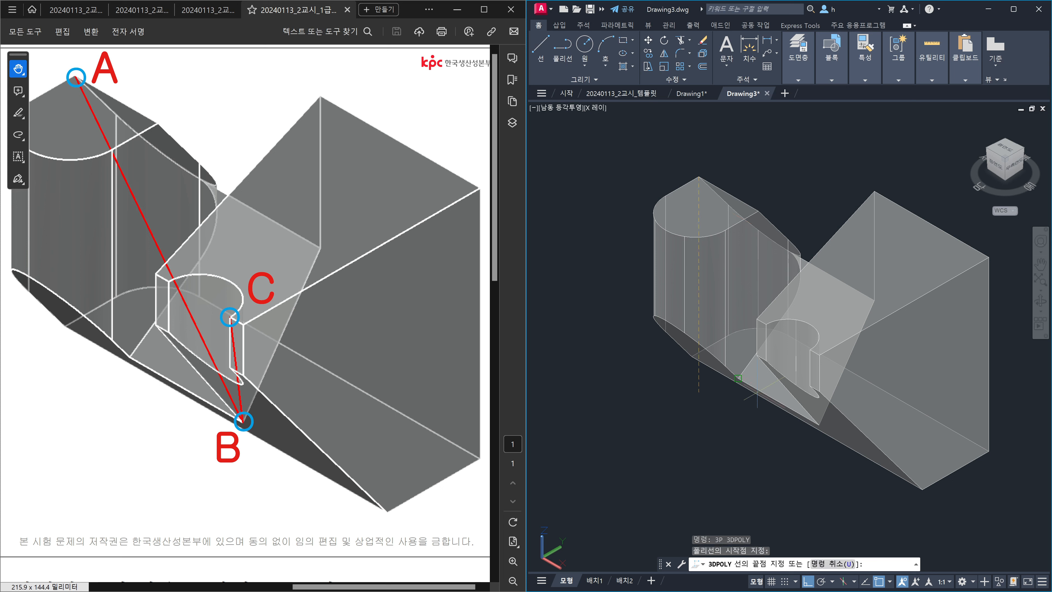
click(818, 425)
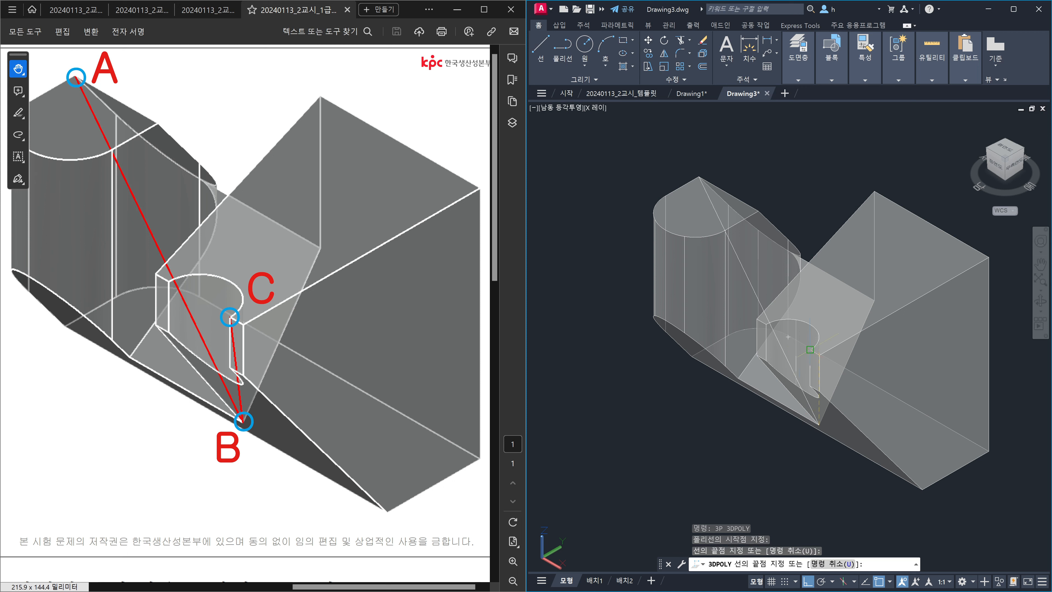
click(810, 350)
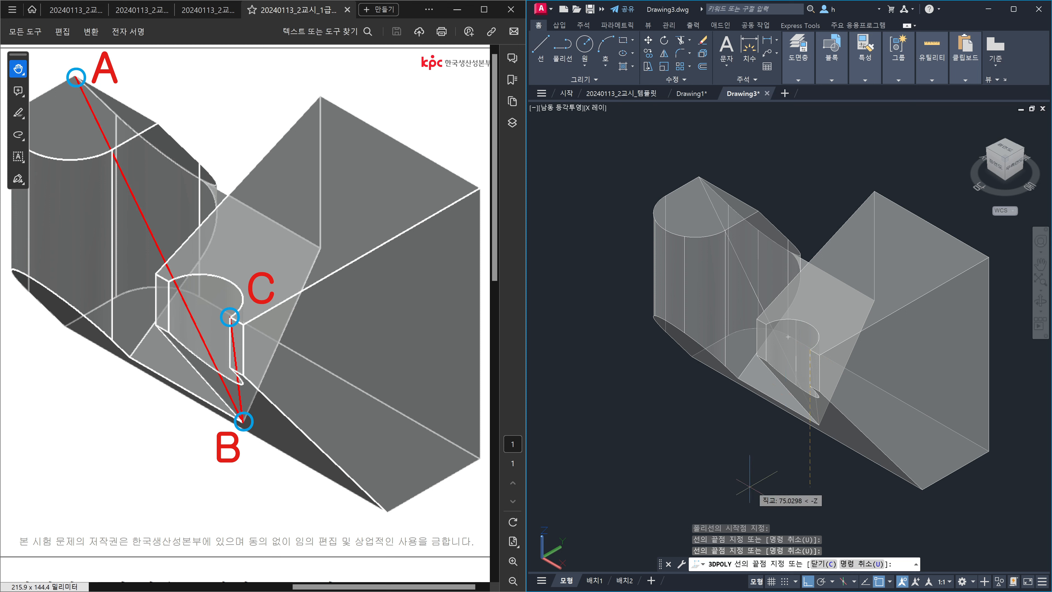
key(Escape)
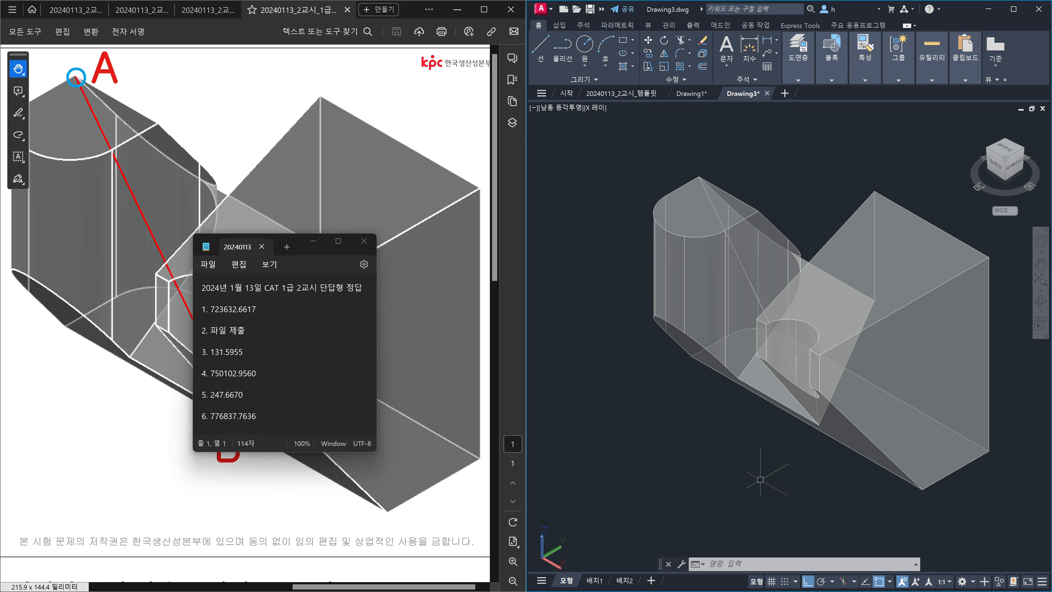
- List the properties of the A-B-C polyline and compare its length with answer 5 in the answer key
text(li)
key(Return)
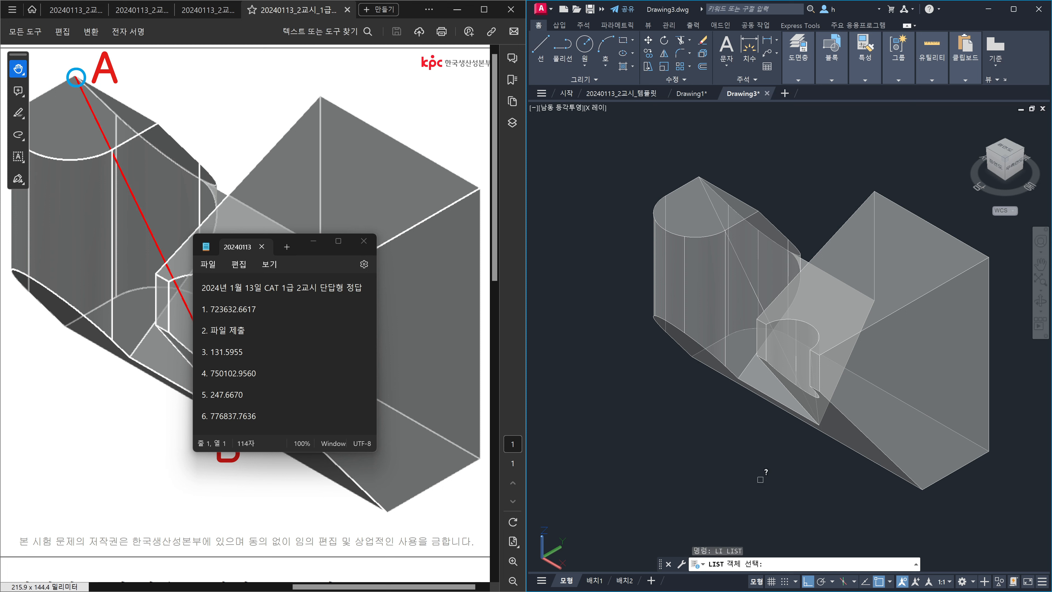
click(758, 303)
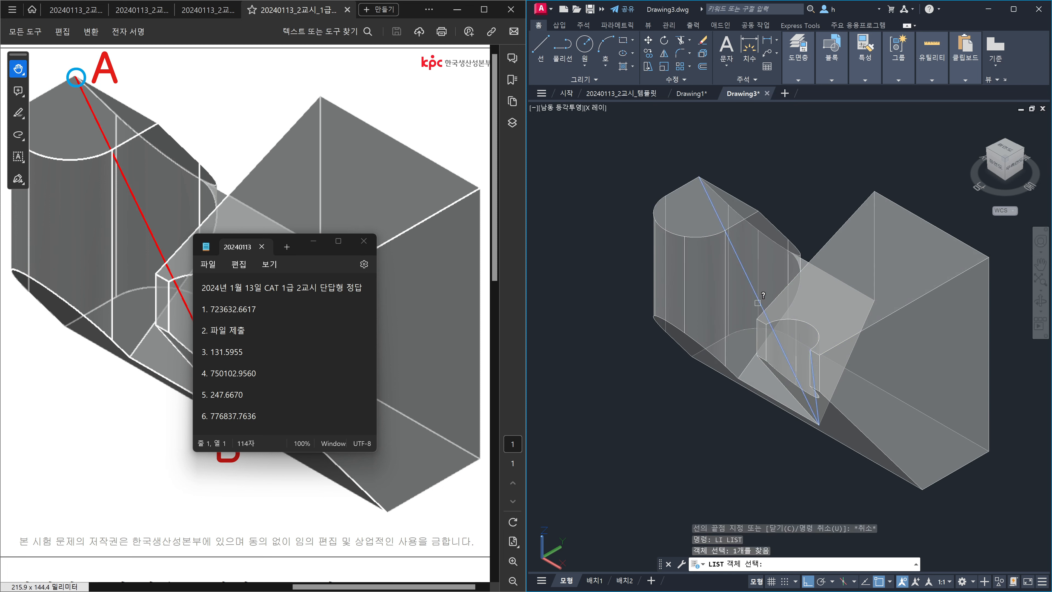
key(Return)
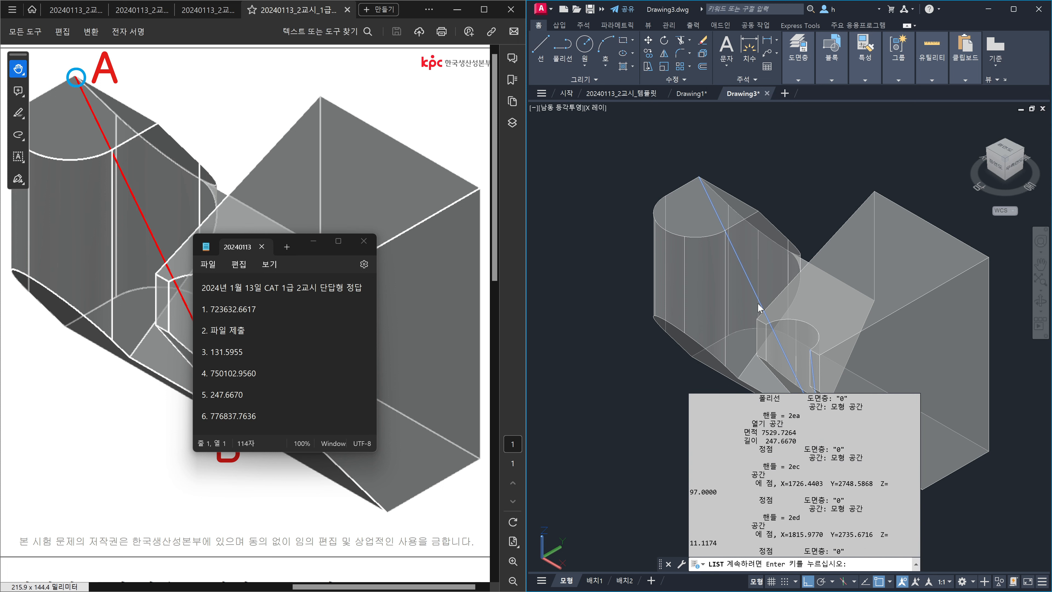
scroll(788, 477, up, 2)
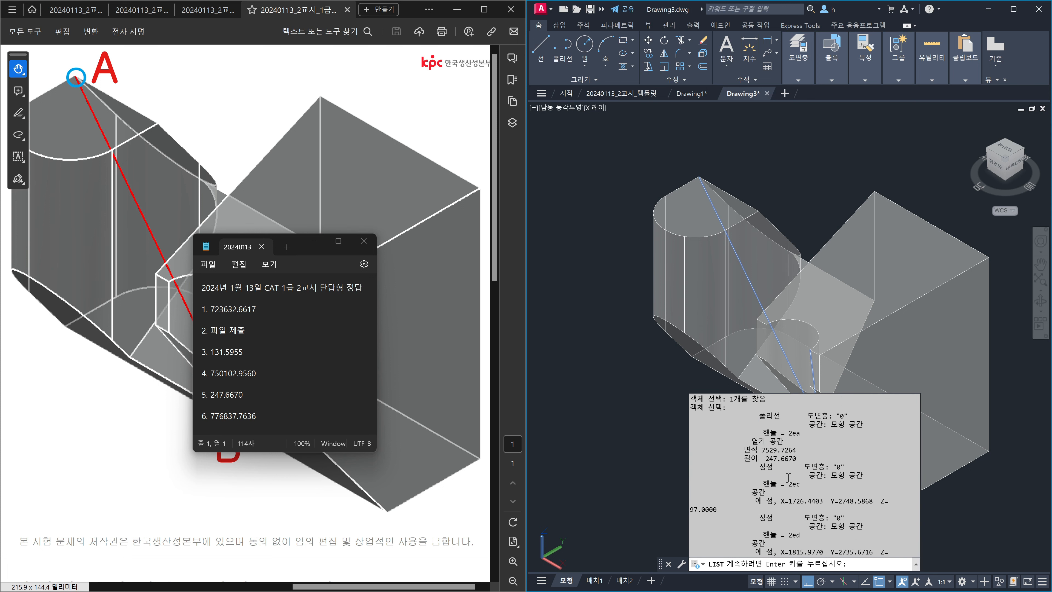
scroll(788, 477, down, 1)
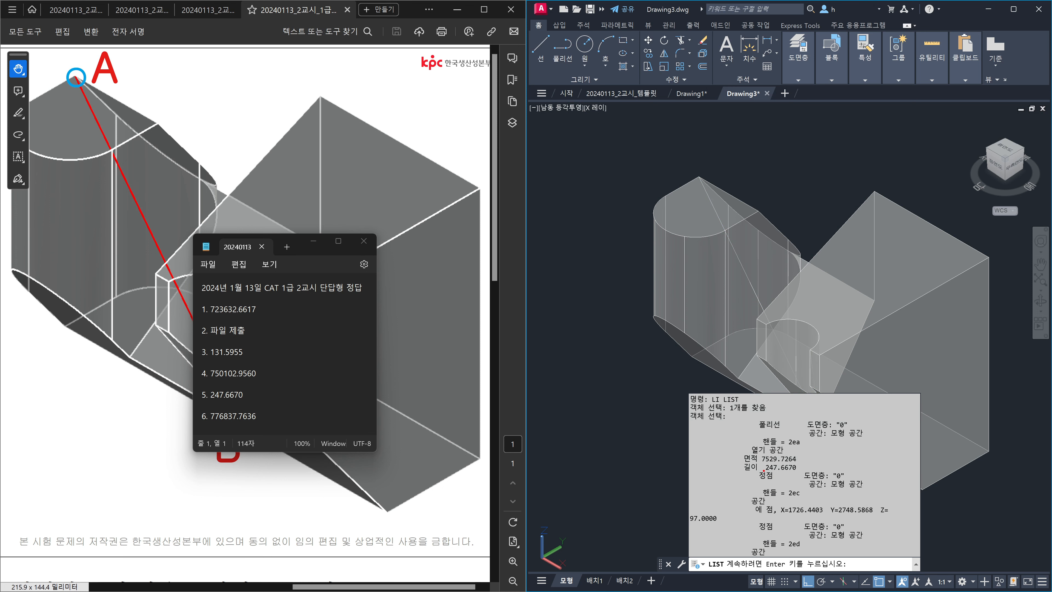
drag(763, 470, 801, 471)
drag(209, 402, 247, 402)
key(Escape)
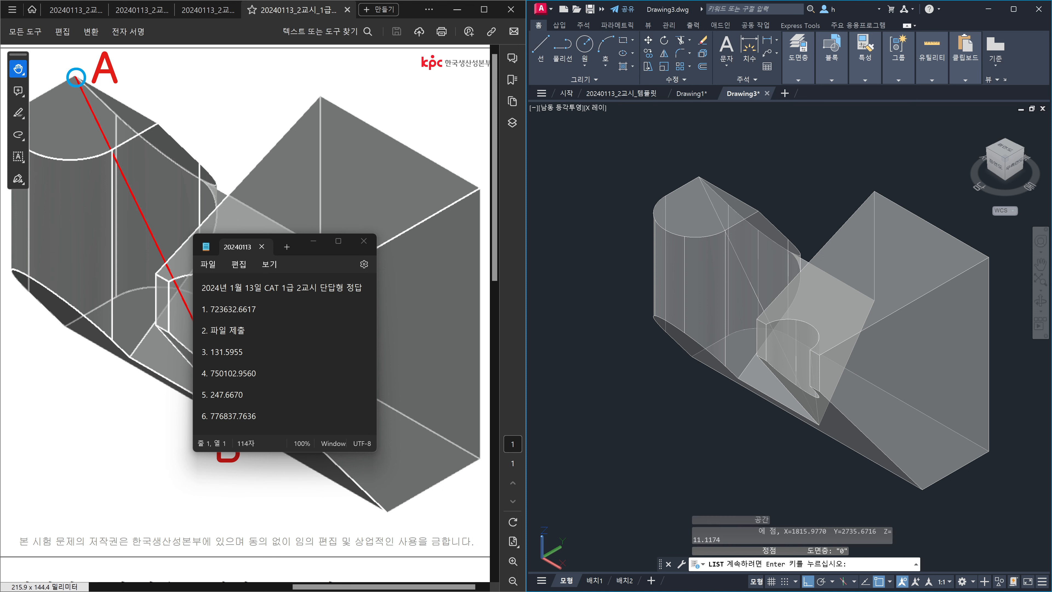
key(Return)
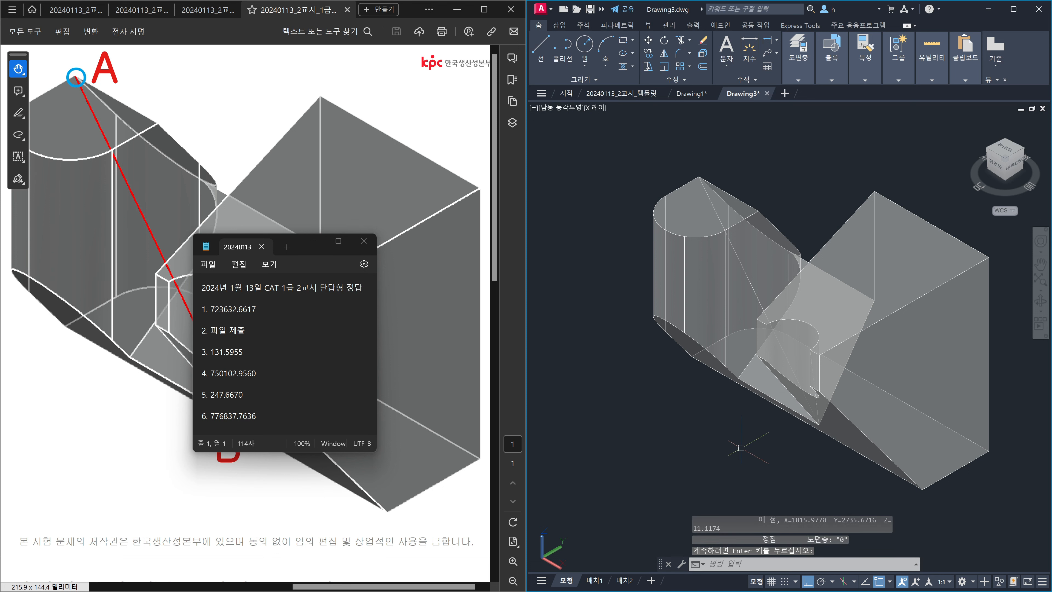
- Query the mass properties of the united solid to check its volume against the answer key
text(VOLUm)
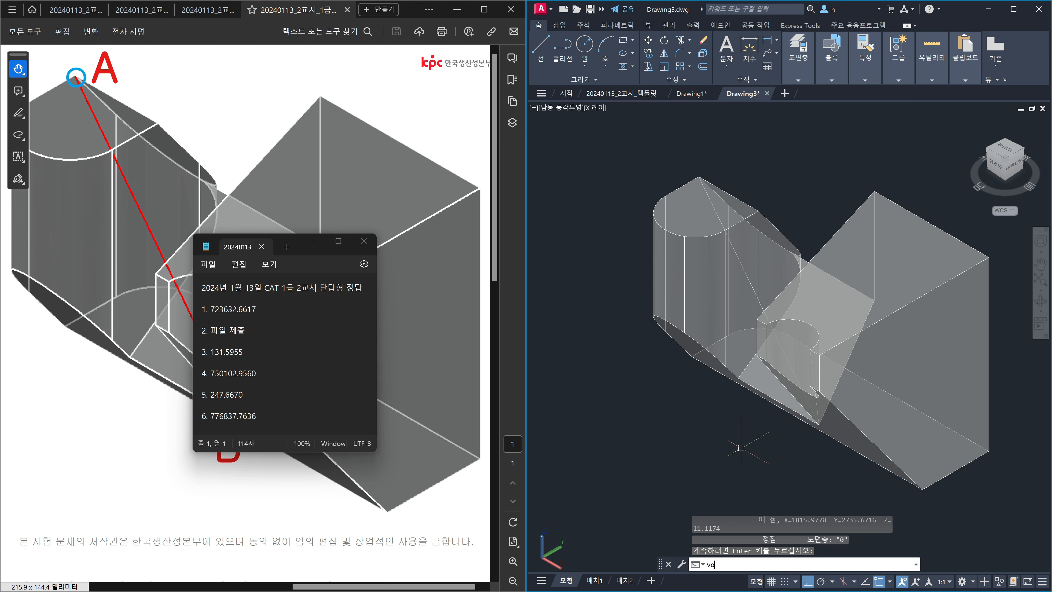
key(Return)
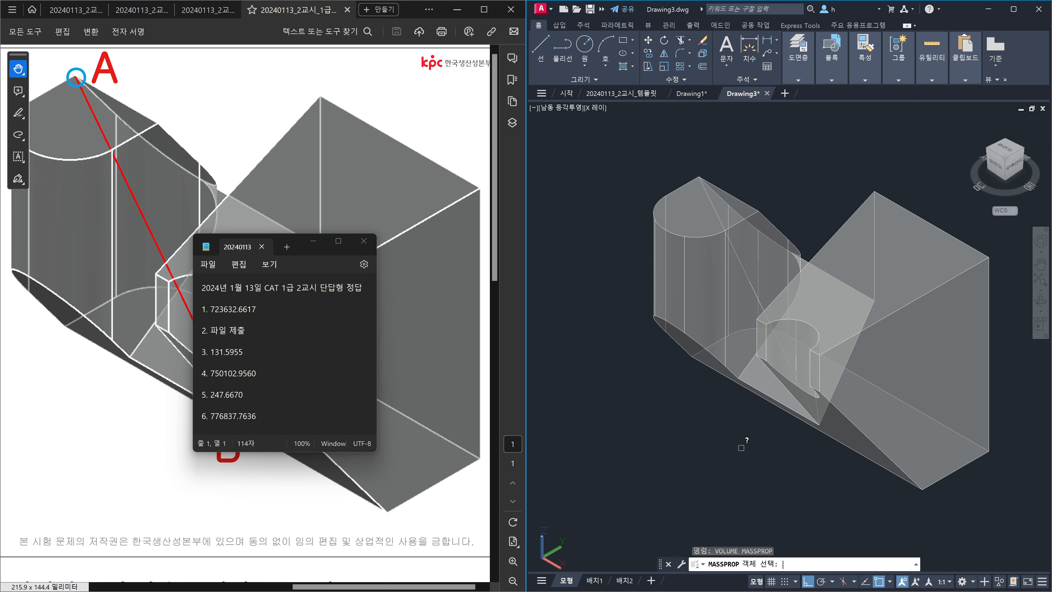
click(711, 356)
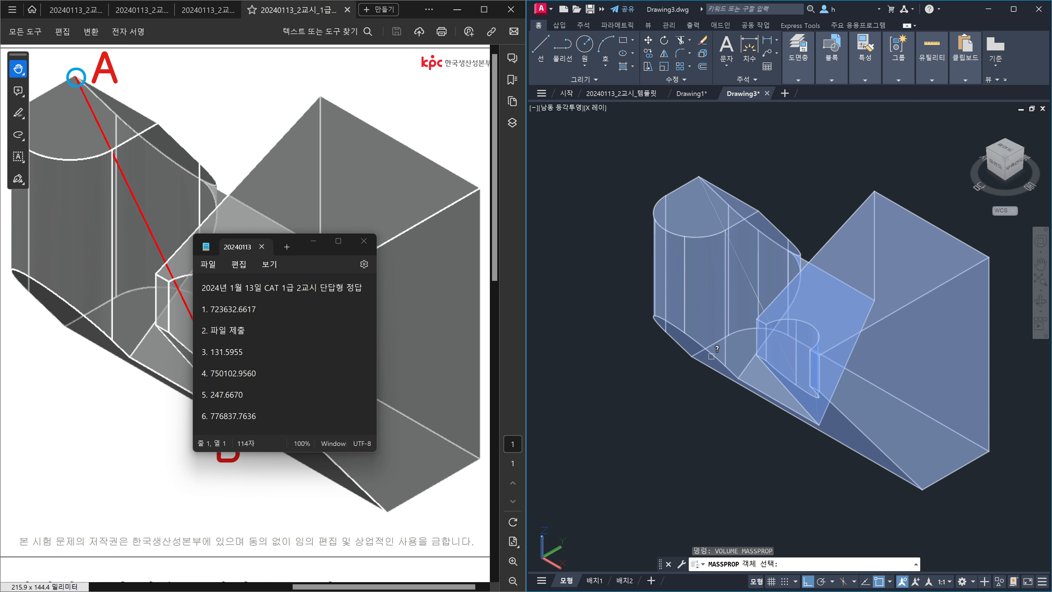
click(711, 356)
key(Return)
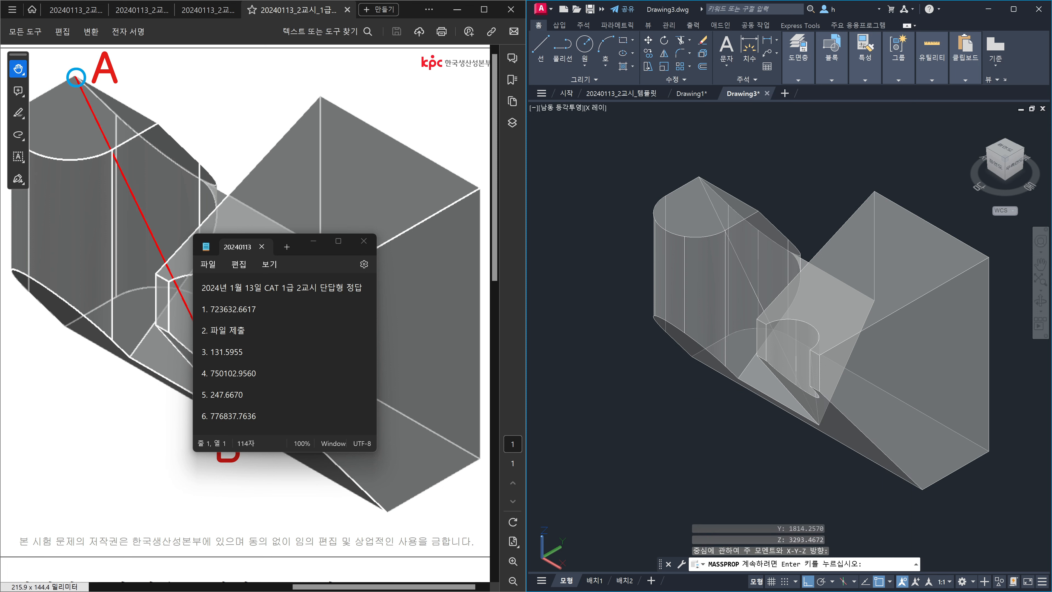
key(Return)
key(Return)
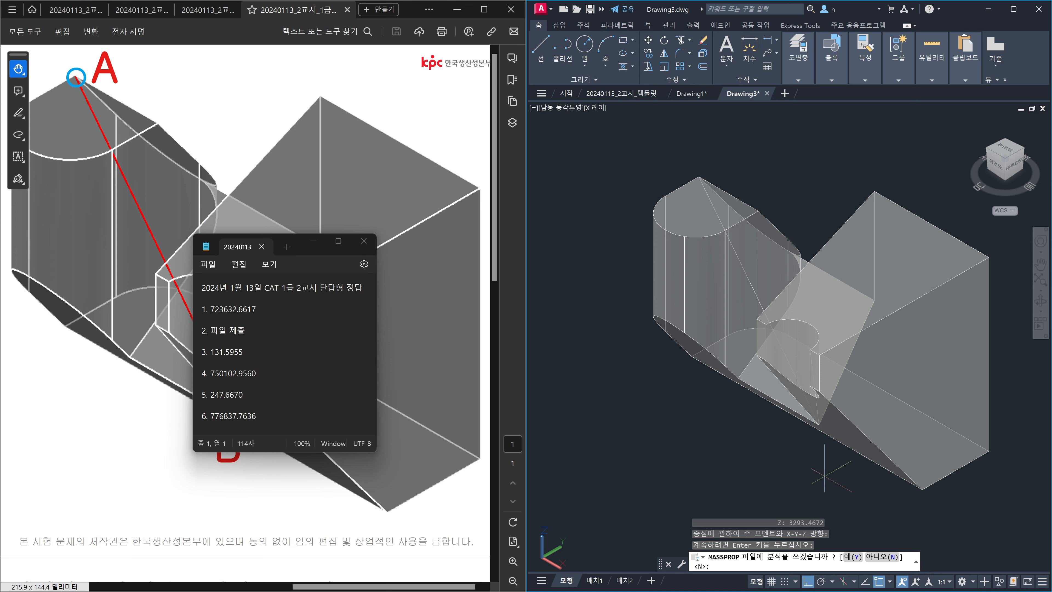